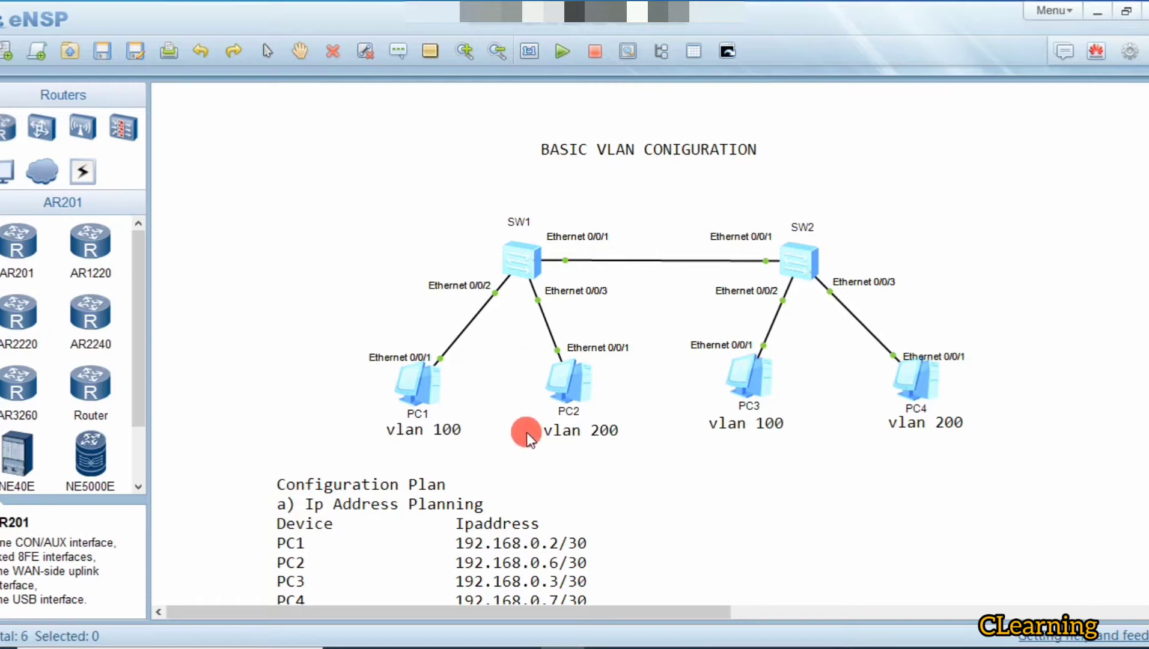
- Open PC1's settings and set its static IPv4 address to 192.168.0.2
{"action": "left_click", "coordinate": [421, 386]}
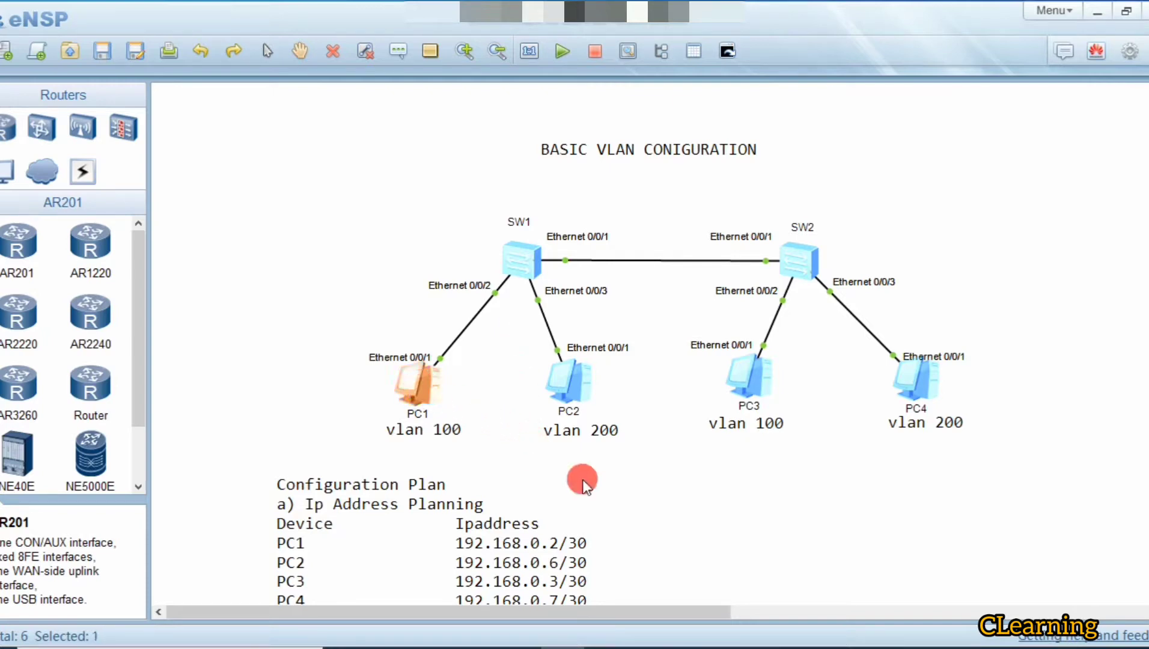
{"action": "scroll", "coordinate": [589, 483], "scroll_direction": "down", "scroll_amount": 2}
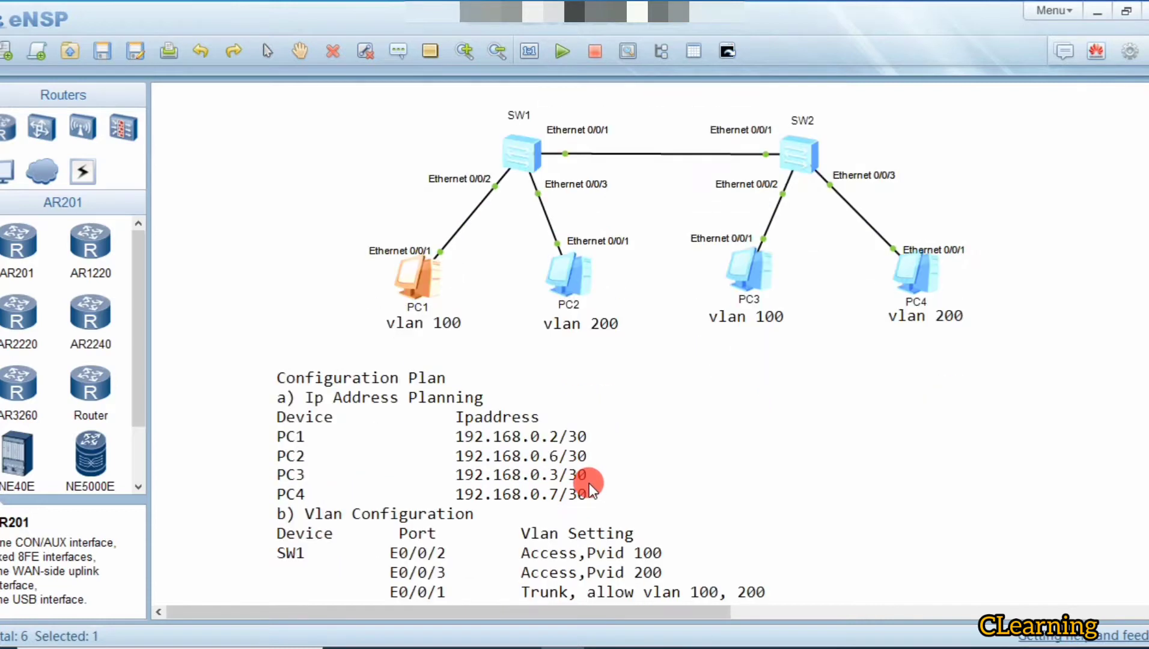
{"action": "double_click", "coordinate": [426, 276]}
{"action": "left_click_drag", "start_coordinate": [514, 95], "coordinate": [889, 108]}
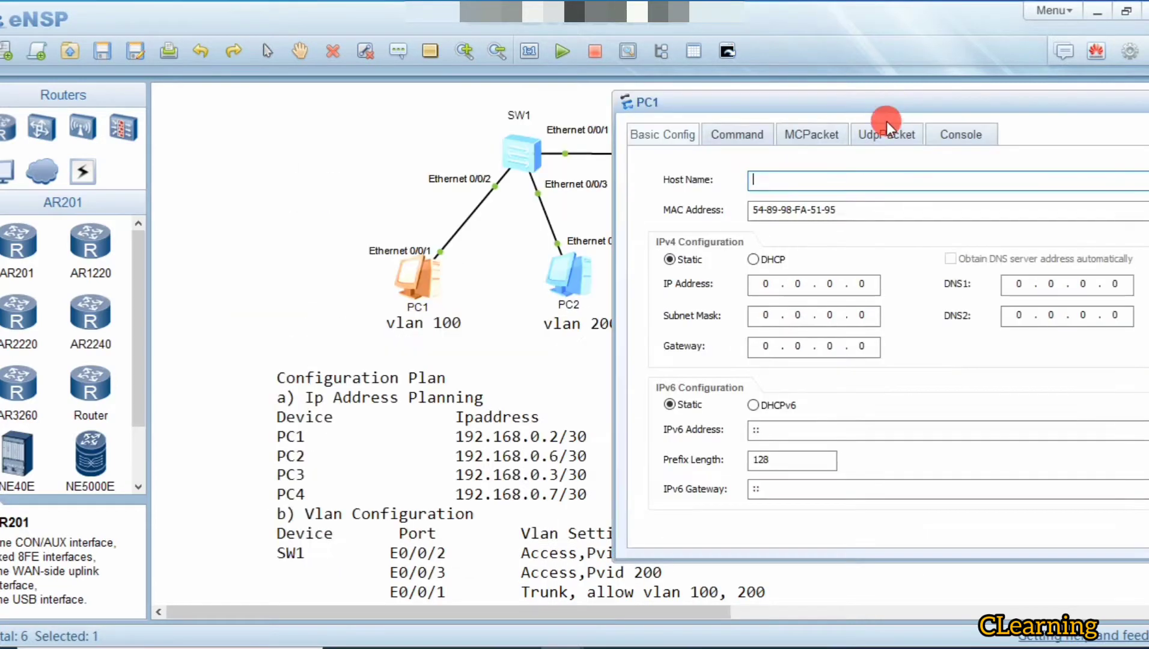
{"action": "left_click", "coordinate": [775, 284]}
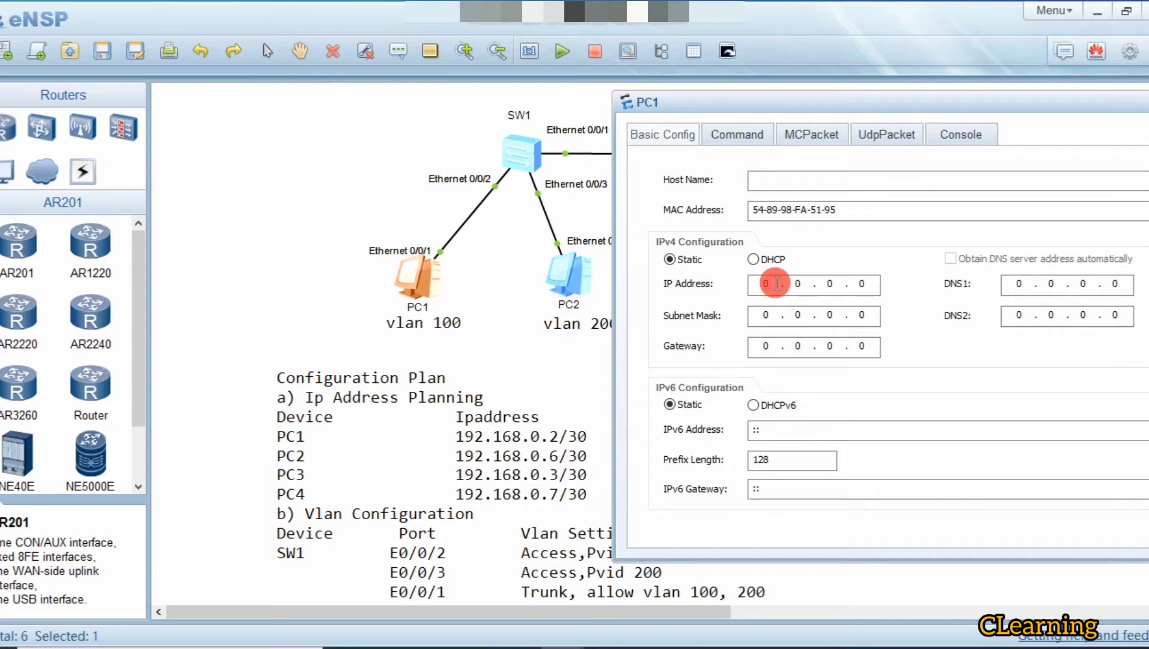
{"action": "type", "text": "192 . "}
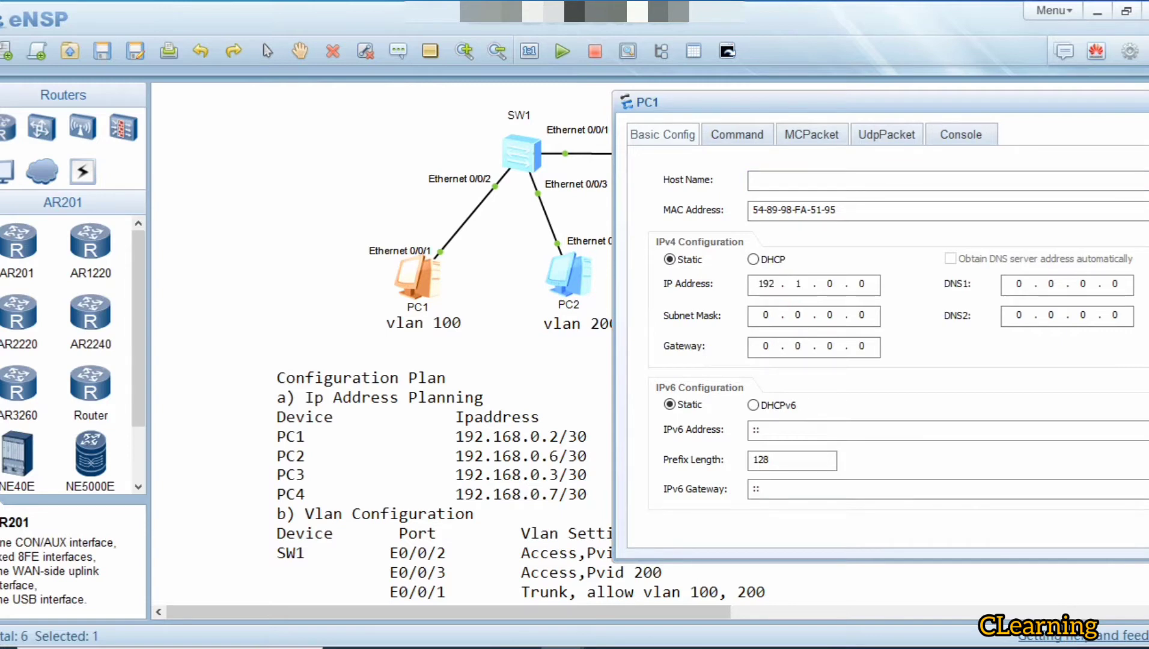
{"action": "type", "text": "168 . 0 . 2"}
{"action": "left_click", "coordinate": [755, 356]}
- Set PC1's IPv4 subnet mask to 255.255.255.252, then apply the configuration and dismiss its settings window
{"action": "left_click", "coordinate": [777, 315]}
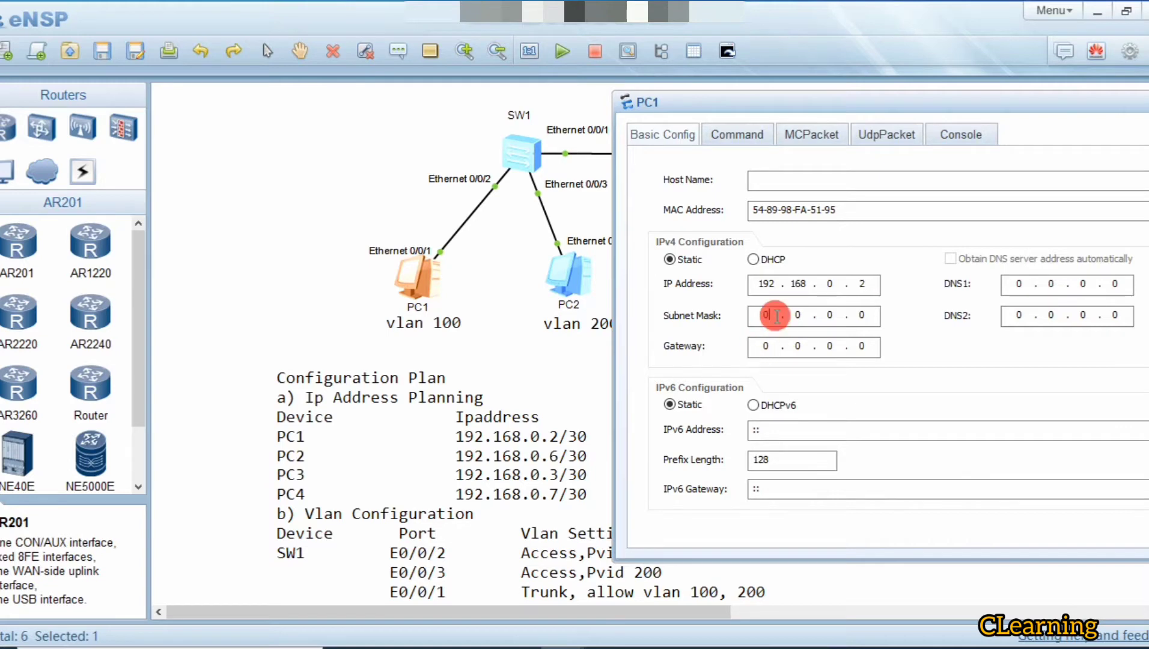
{"action": "type", "text": "255 . 255 . "}
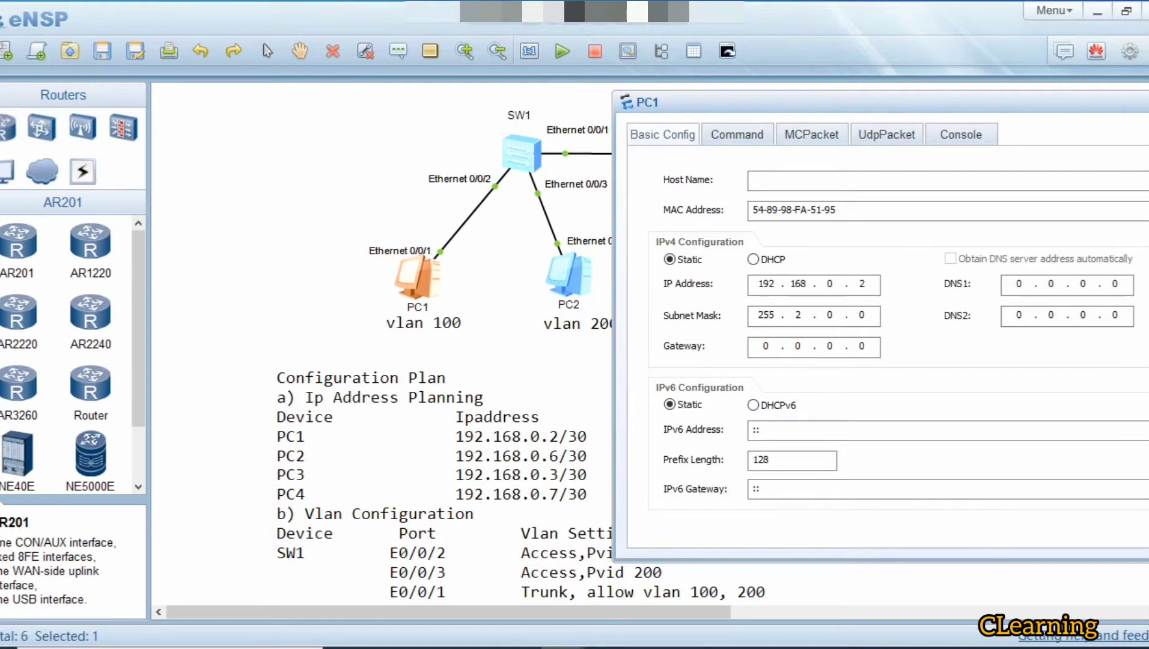
{"action": "type", "text": "255 . "}
{"action": "type", "text": "253"}
{"action": "key", "text": "BackSpace"}
{"action": "key", "text": "BackSpace"}
{"action": "key", "text": "BackSpace"}
{"action": "type", "text": "252"}
{"action": "left_click", "coordinate": [817, 142]}
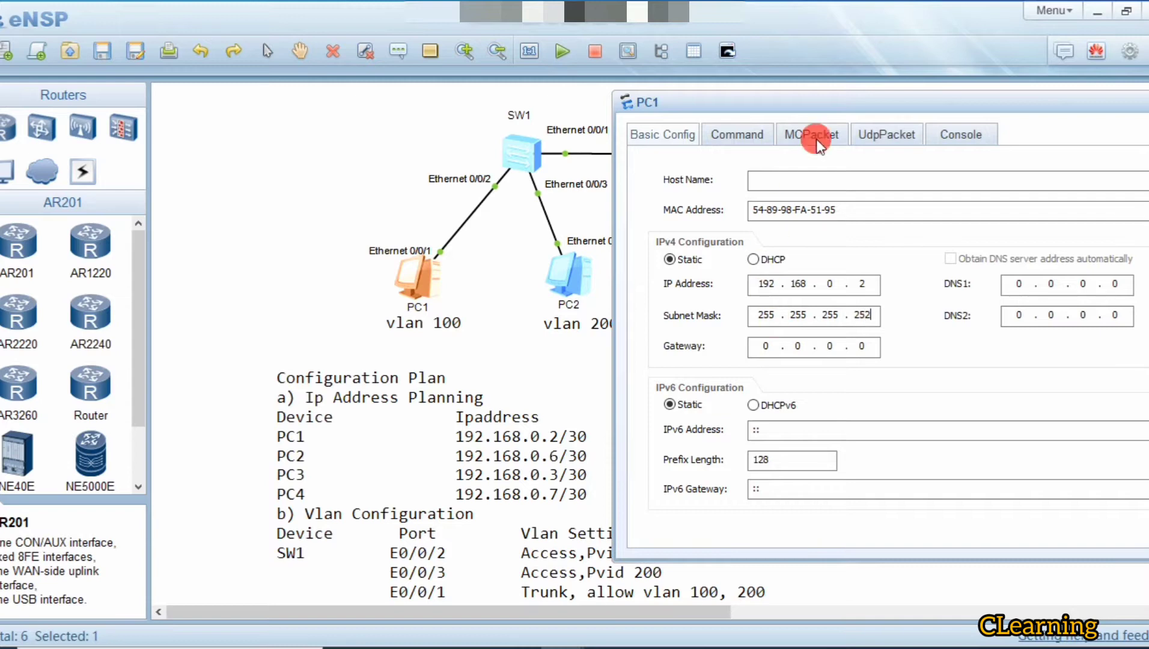
{"action": "left_click_drag", "start_coordinate": [864, 99], "coordinate": [748, 93]}
{"action": "left_click", "coordinate": [1112, 526]}
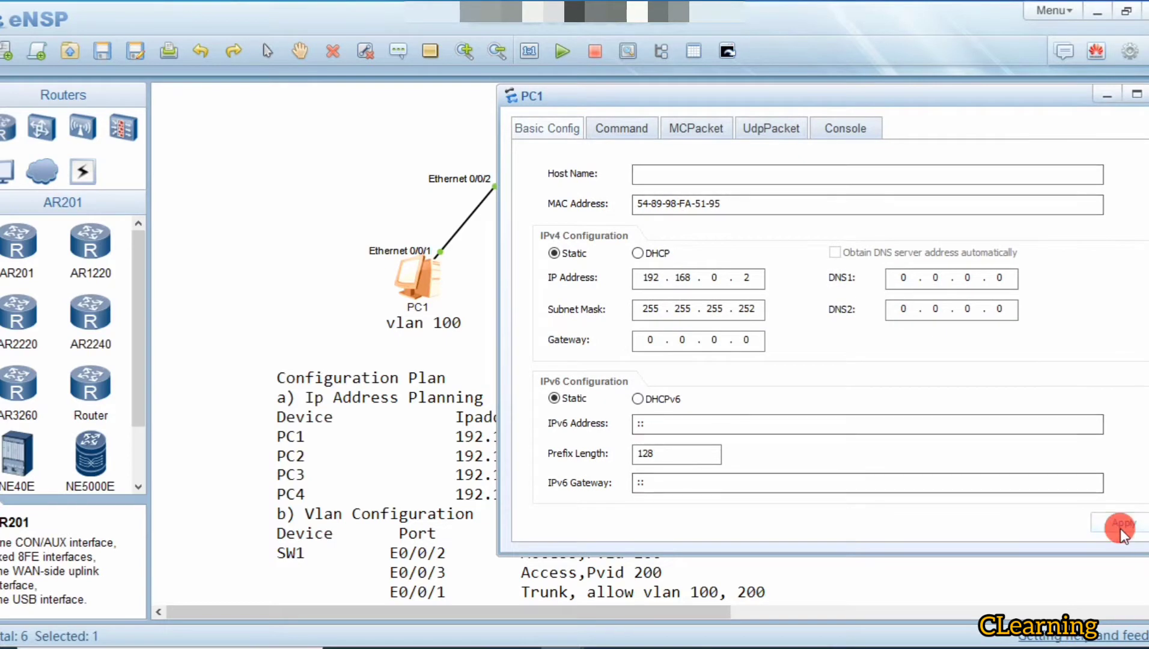
{"action": "left_click", "coordinate": [230, 277]}
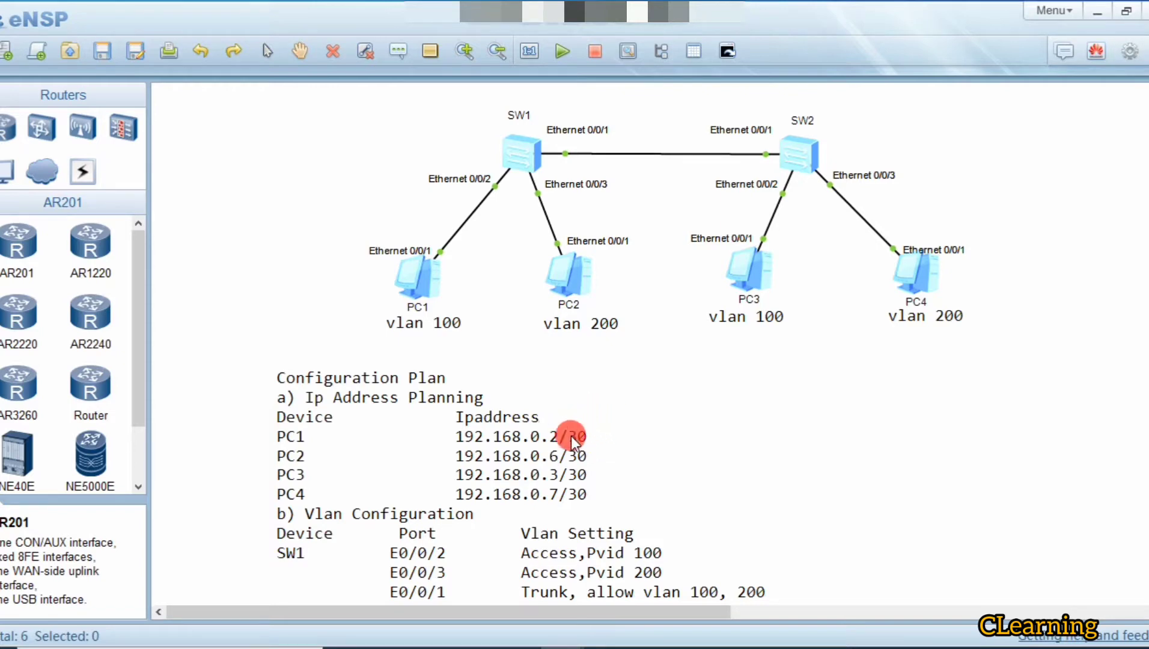
- Open PC2's settings and set its static IPv4 address to 192.168.0.6
{"action": "left_click", "coordinate": [569, 276]}
{"action": "double_click", "coordinate": [569, 277]}
{"action": "left_click_drag", "start_coordinate": [601, 99], "coordinate": [996, 125]}
{"action": "left_click", "coordinate": [828, 336]}
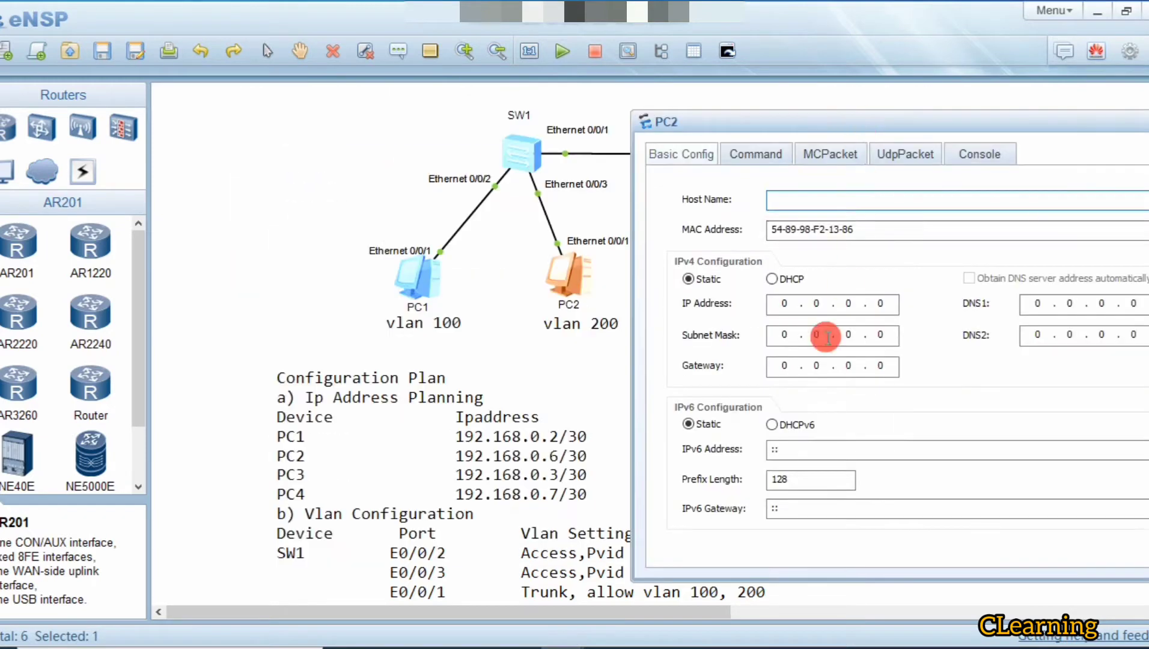
{"action": "left_click", "coordinate": [792, 303]}
{"action": "key", "text": "BackSpace"}
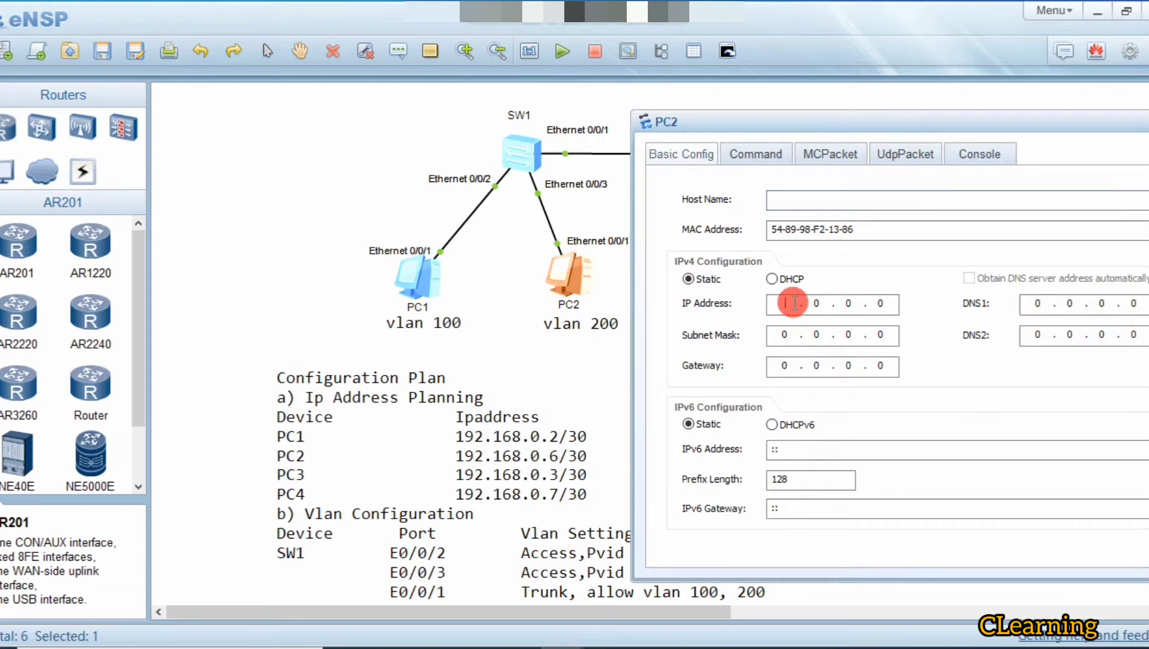
{"action": "type", "text": "192"}
{"action": "key", "text": "BackSpace"}
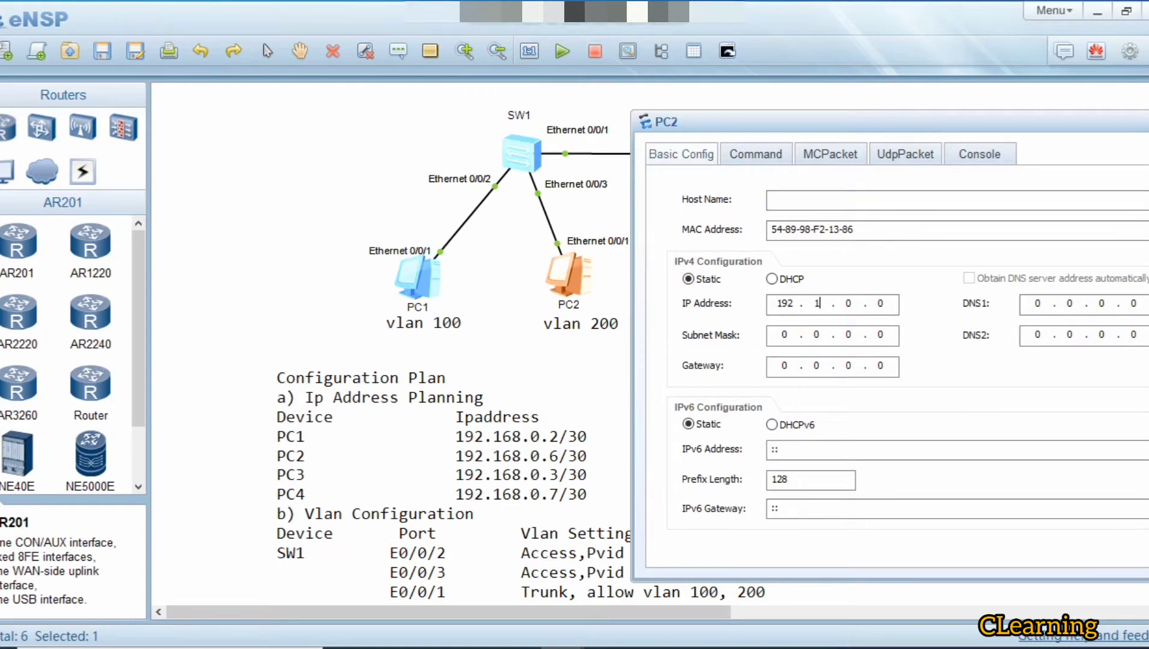
{"action": "type", "text": "168 . 0 . 6"}
- Set PC2's IPv4 subnet mask to 255.255.255.252 and dismiss its settings window
{"action": "left_click", "coordinate": [804, 336]}
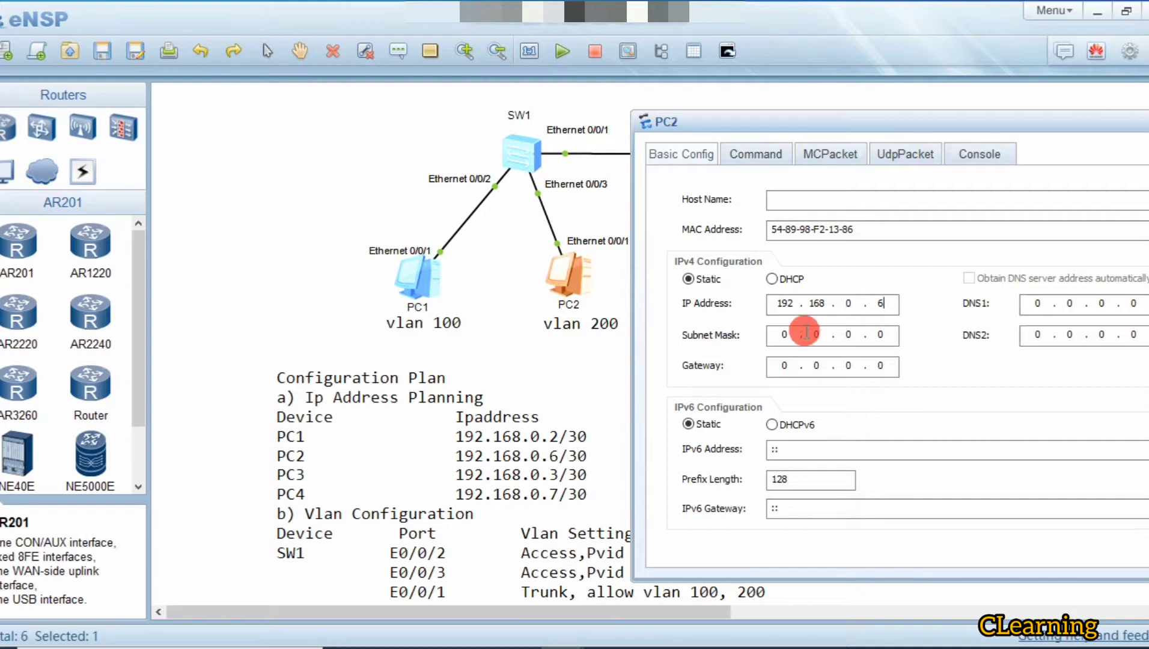
{"action": "left_click", "coordinate": [785, 335]}
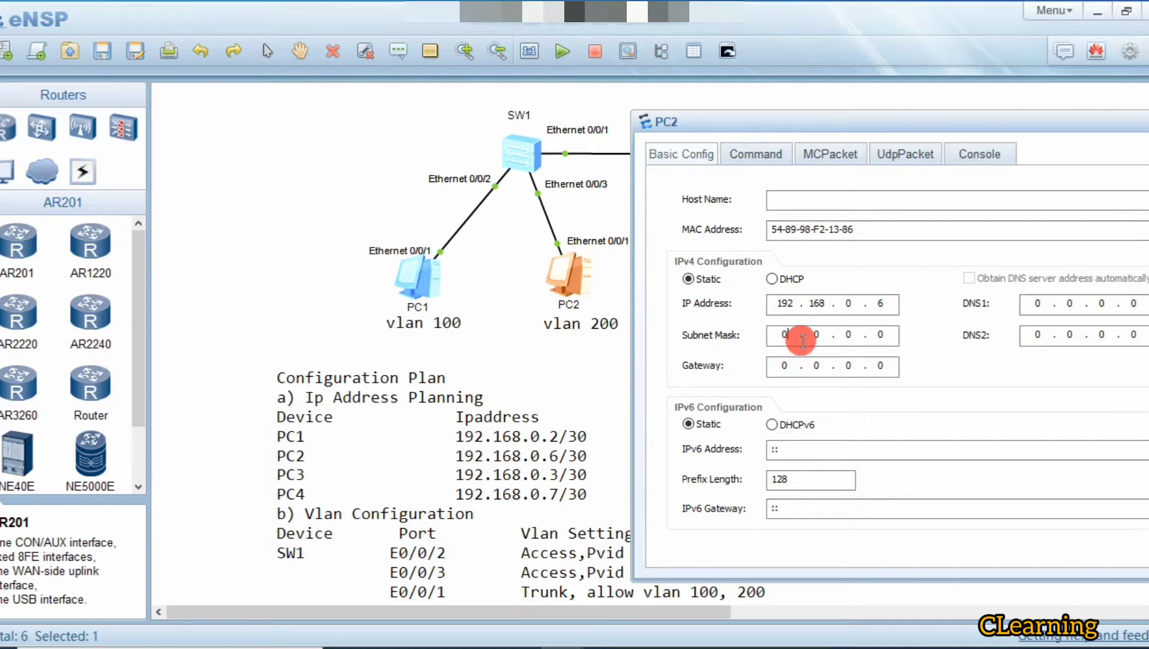
{"action": "type", "text": "255 . 255 . 25"}
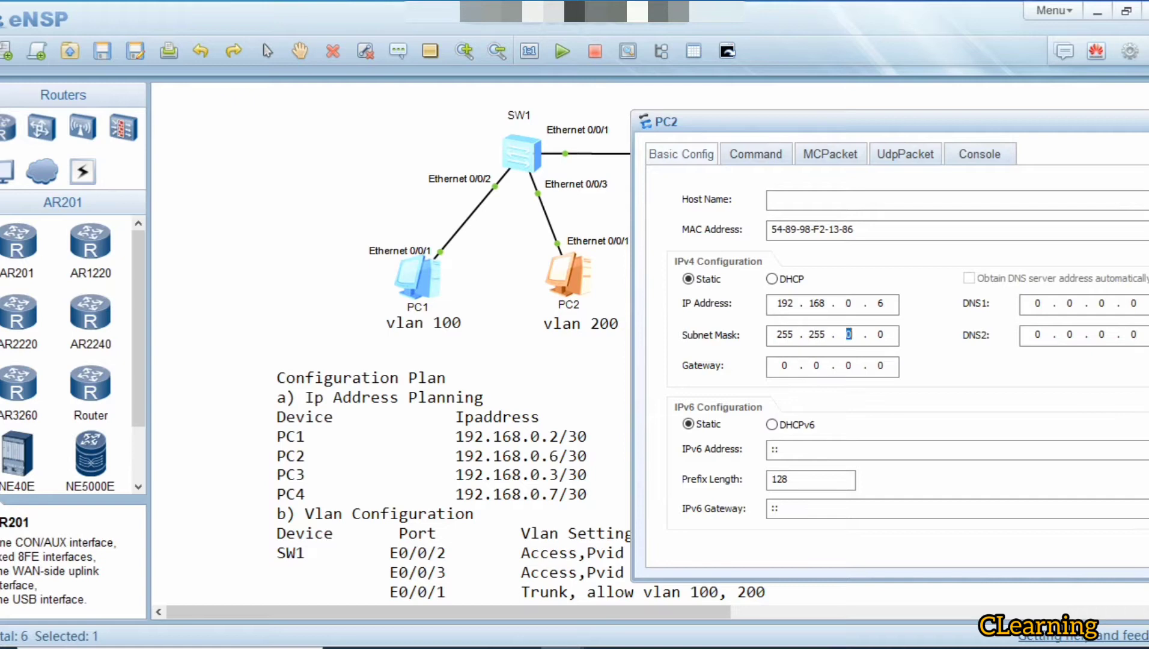
{"action": "type", "text": "5 . 253"}
{"action": "left_click", "coordinate": [926, 106]}
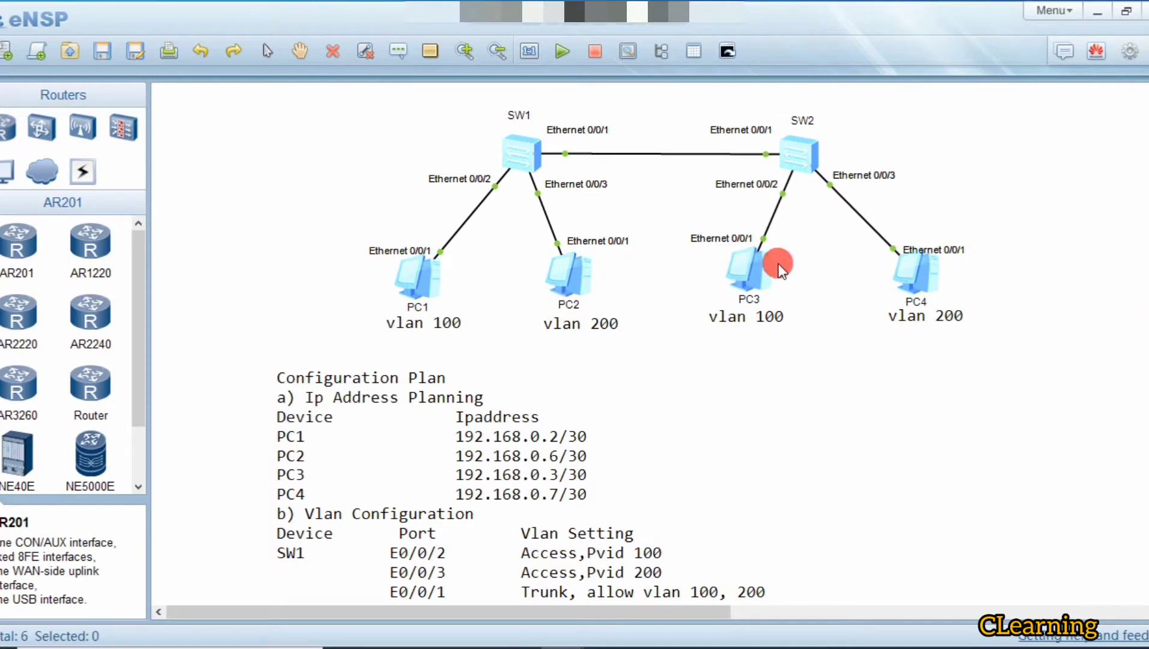
{"action": "double_click", "coordinate": [588, 291]}
{"action": "left_click_drag", "start_coordinate": [817, 122], "coordinate": [645, 121]}
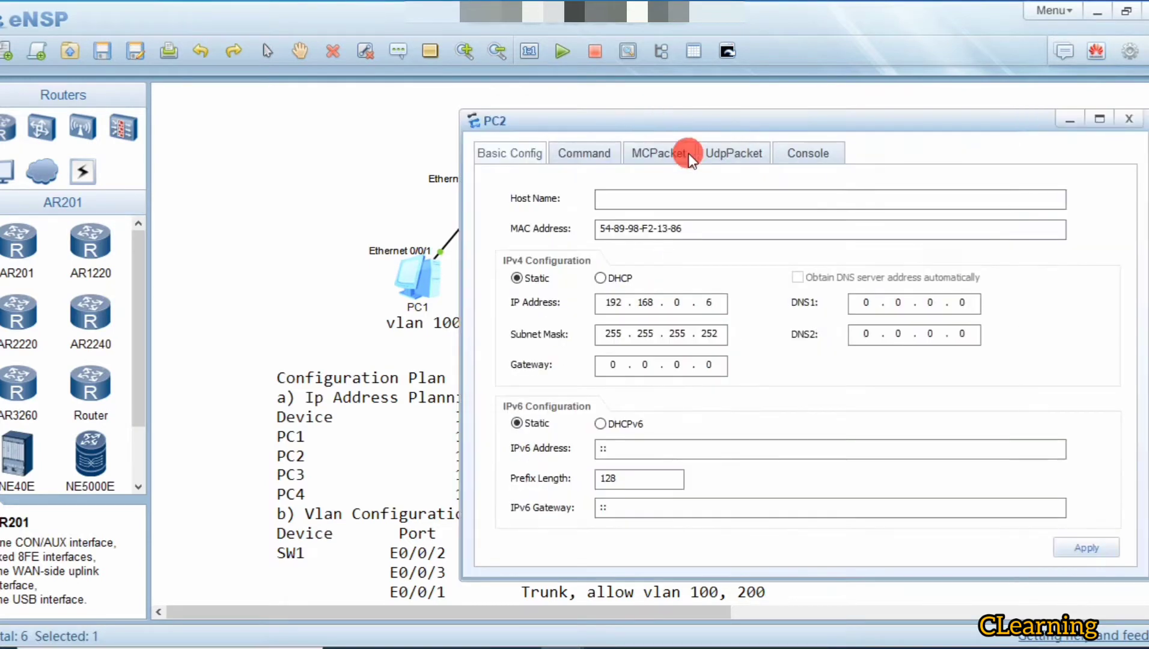
{"action": "left_click", "coordinate": [1061, 115]}
- Open PC3's settings and set its static IPv4 address to 192.168.0.3
{"action": "left_click", "coordinate": [736, 271]}
{"action": "double_click", "coordinate": [736, 271]}
{"action": "left_click_drag", "start_coordinate": [589, 111], "coordinate": [985, 89]}
{"action": "left_click", "coordinate": [812, 266]}
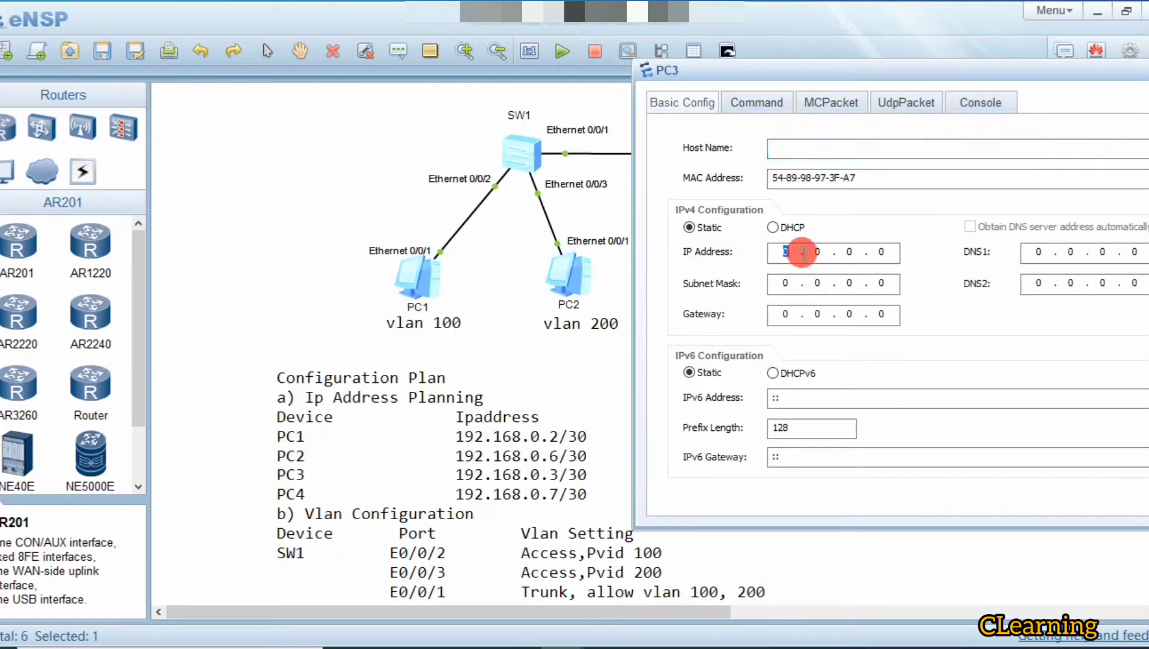
{"action": "type", "text": "192 . 168 . 9"}
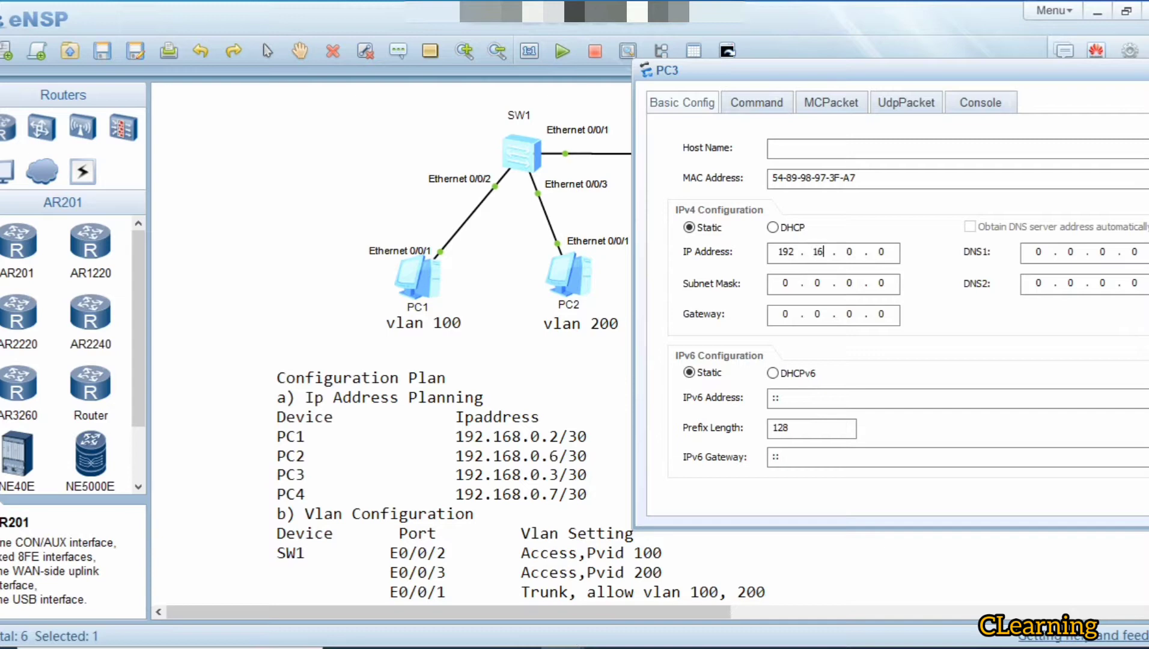
{"action": "key", "text": "period"}
{"action": "type", "text": "3"}
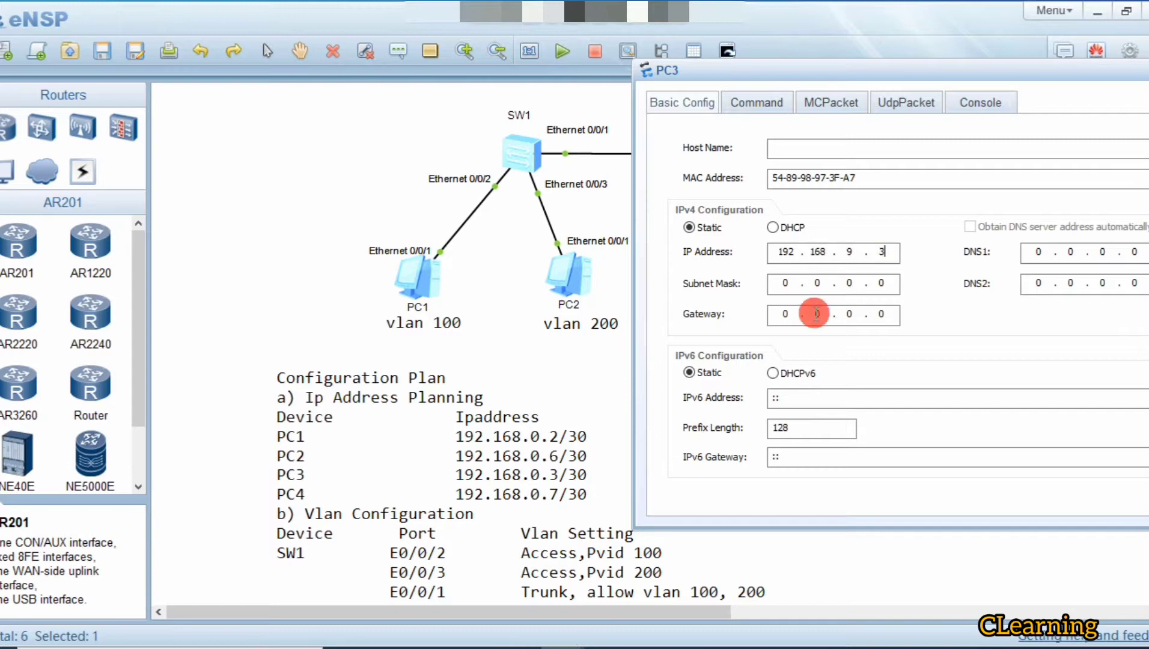
{"action": "left_click_drag", "start_coordinate": [679, 81], "coordinate": [502, 88]}
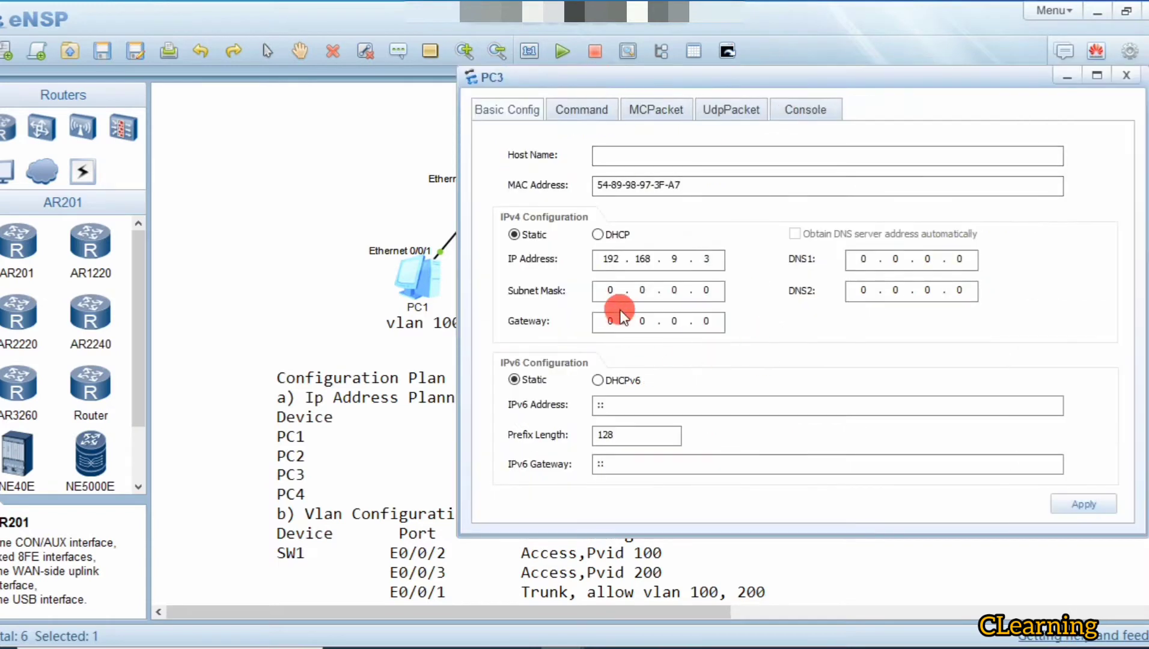
{"action": "left_click", "coordinate": [616, 290]}
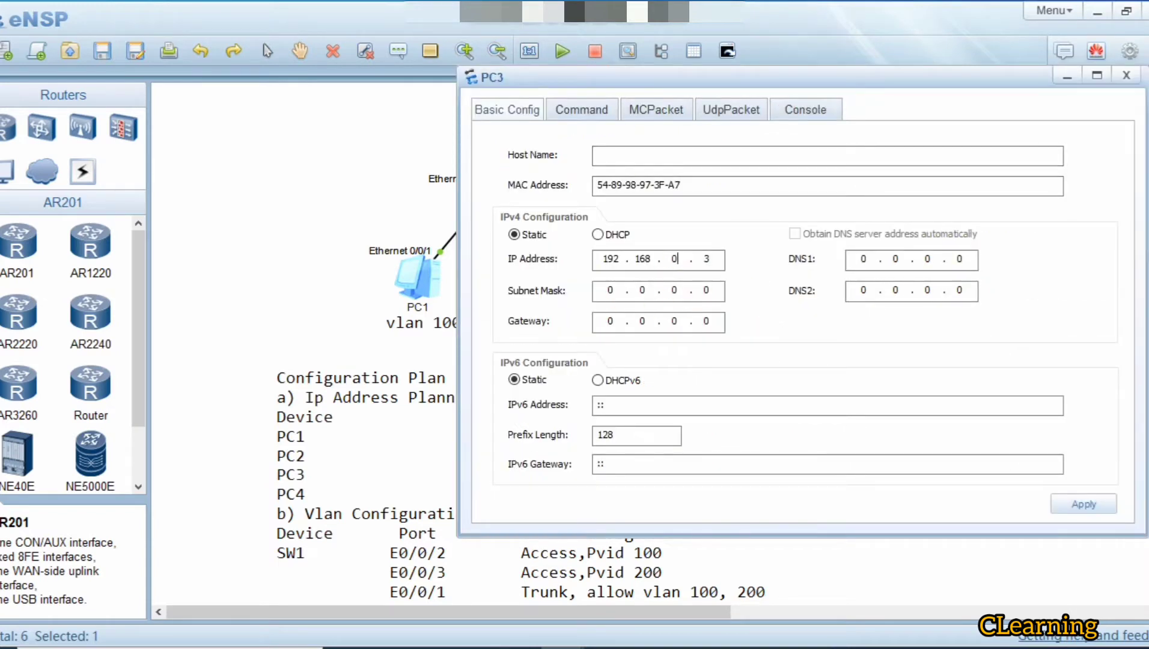
- Set PC3's IPv4 subnet mask to 255.255.255.252 and apply the configuration
{"action": "left_click", "coordinate": [611, 290]}
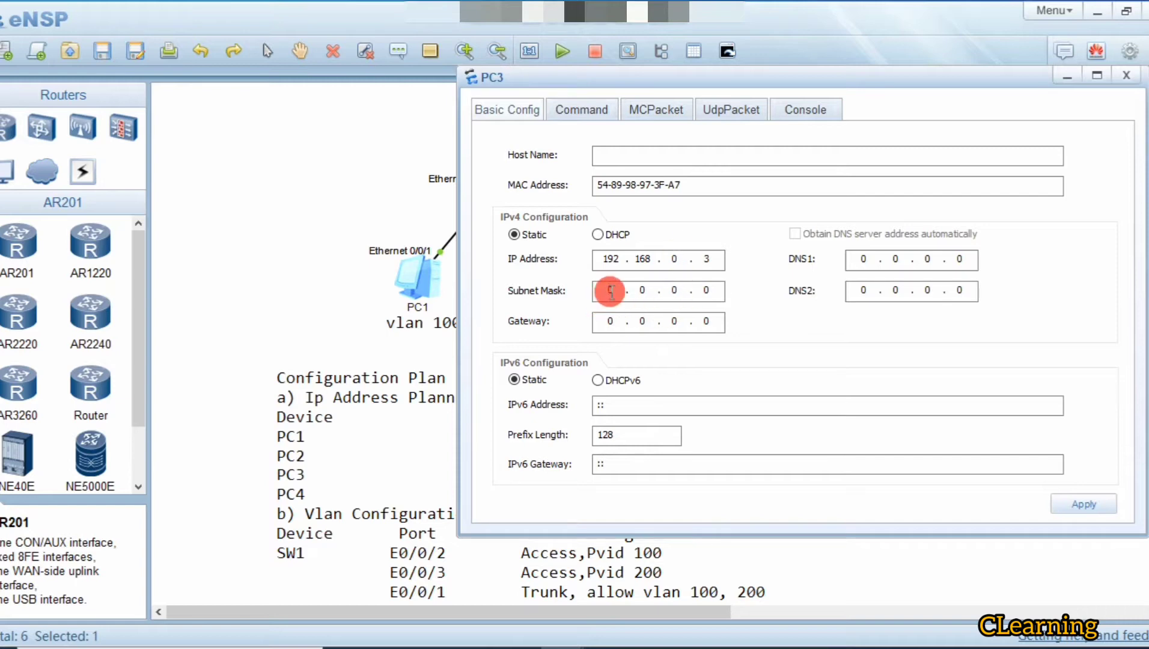
{"action": "type", "text": "255 . 25"}
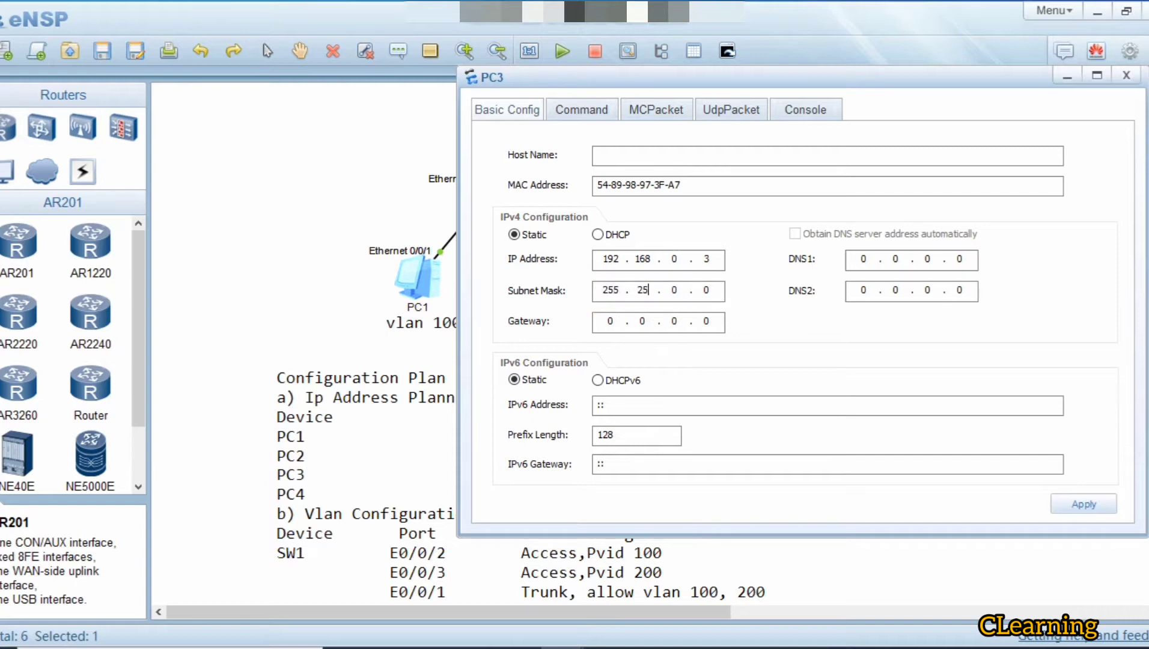
{"action": "type", "text": "5 . 255 . 252"}
{"action": "left_click", "coordinate": [1073, 501]}
{"action": "left_click", "coordinate": [180, 213]}
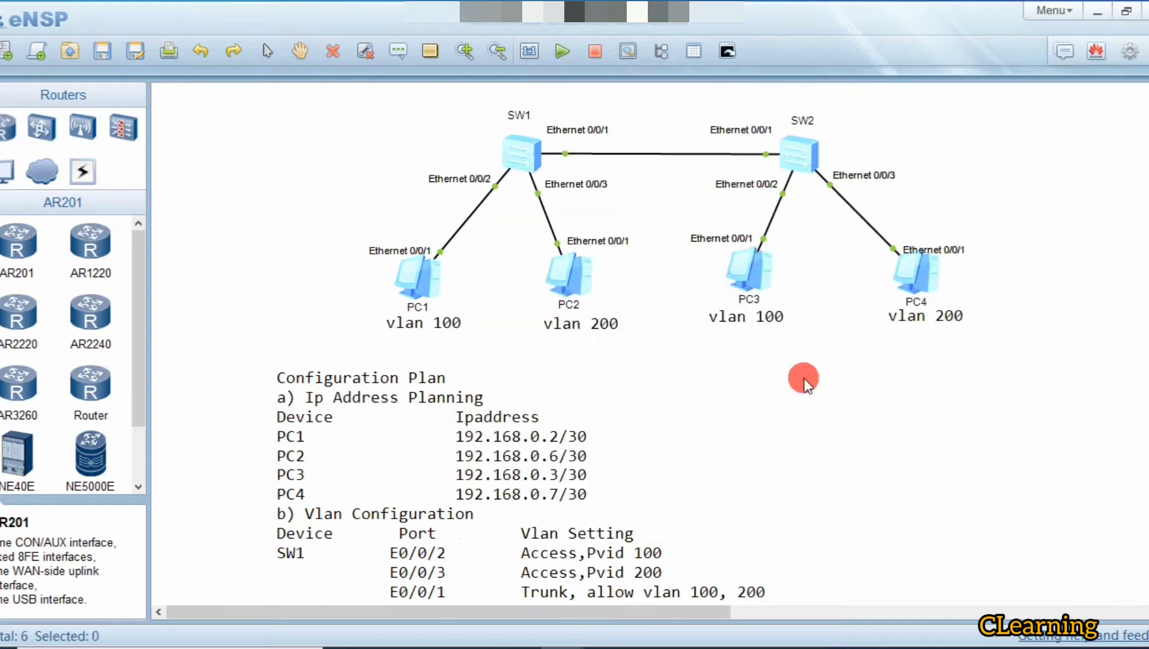
- Open PC4's settings and set its static IPv4 address to 192.168.0.7
{"action": "double_click", "coordinate": [912, 269]}
{"action": "left_click_drag", "start_coordinate": [499, 103], "coordinate": [827, 103]}
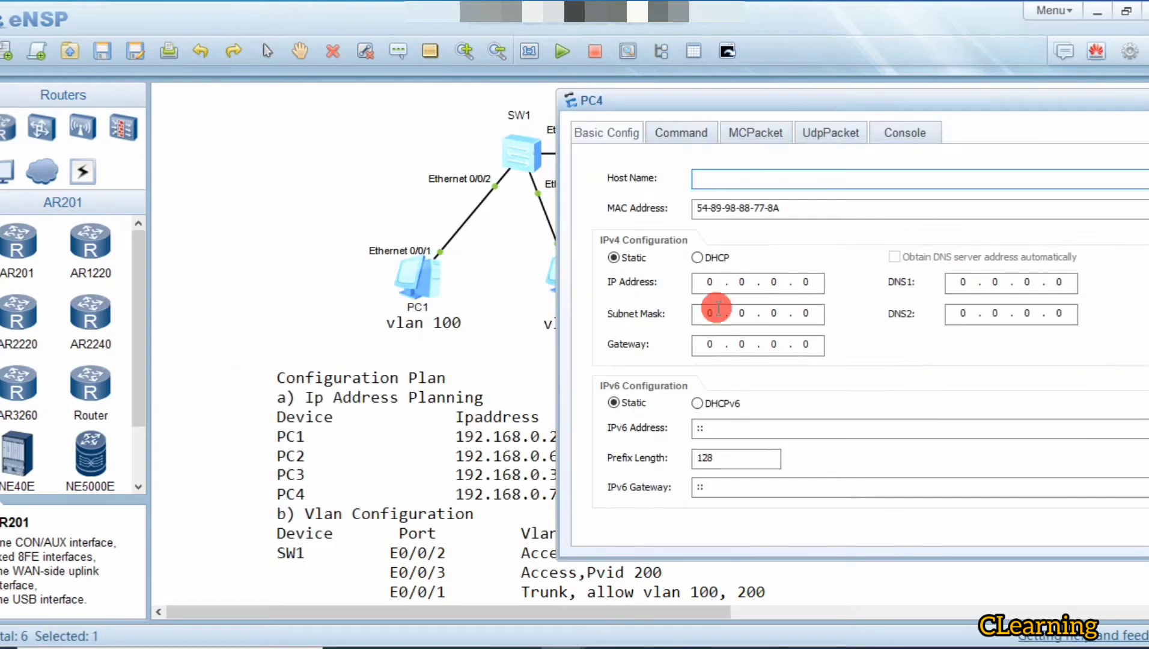
{"action": "left_click", "coordinate": [719, 284]}
{"action": "type", "text": "192 . 168 . "}
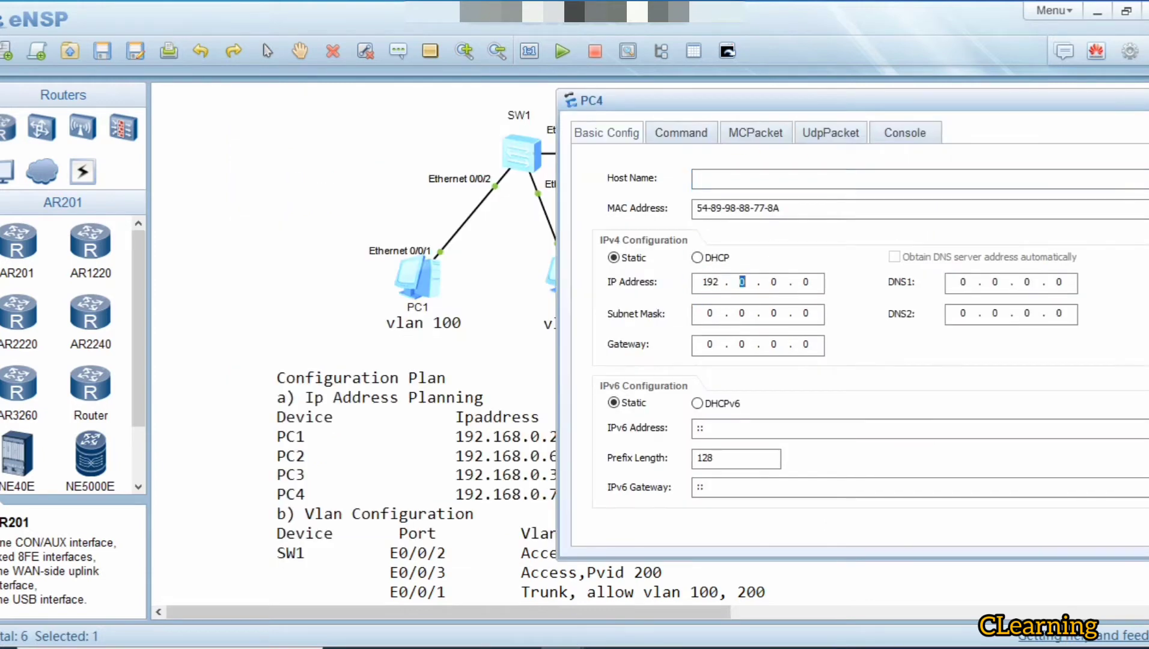
{"action": "type", "text": "0"}
{"action": "key", "text": "BackSpace"}
{"action": "type", "text": "7"}
- Set PC4's IPv4 subnet mask to 255.255.255.252, apply the configuration and close its settings window
{"action": "left_click", "coordinate": [723, 316]}
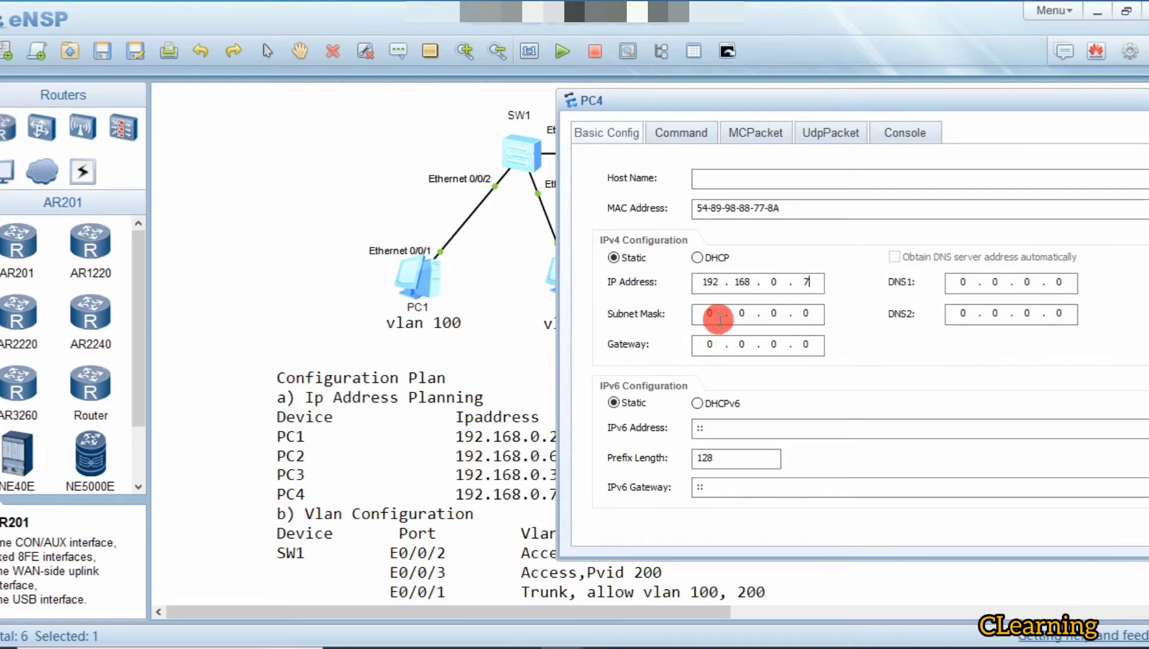
{"action": "type", "text": "255252"}
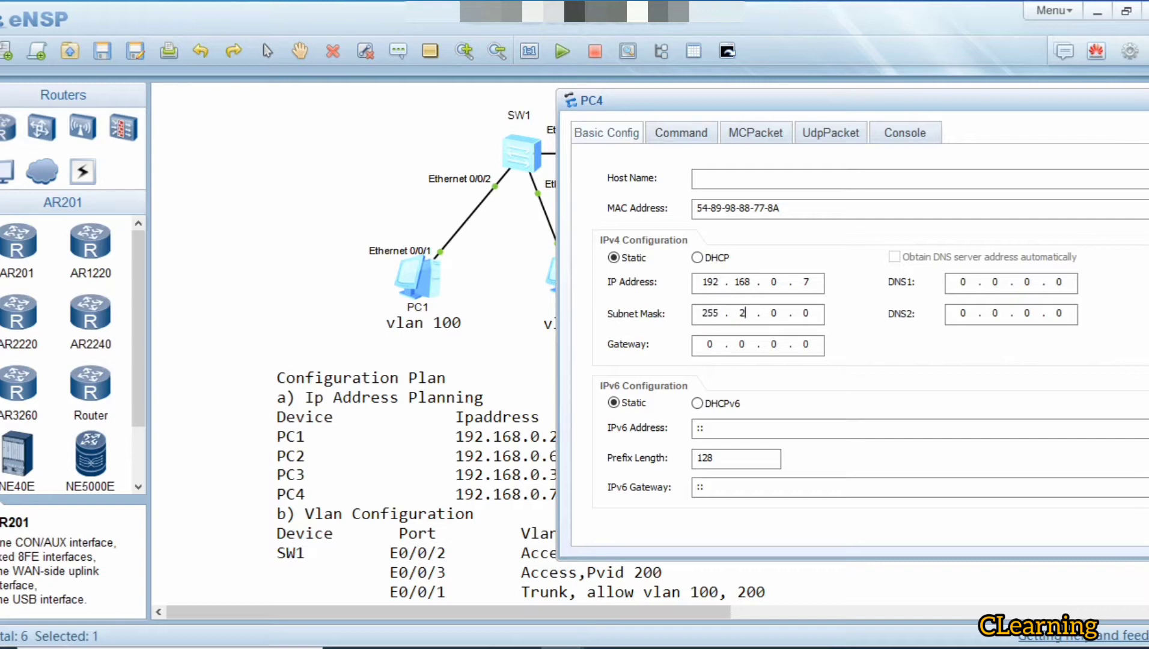
{"action": "key", "text": "BackSpace"}
{"action": "key", "text": "BackSpace"}
{"action": "type", "text": "5 . 255 . 252"}
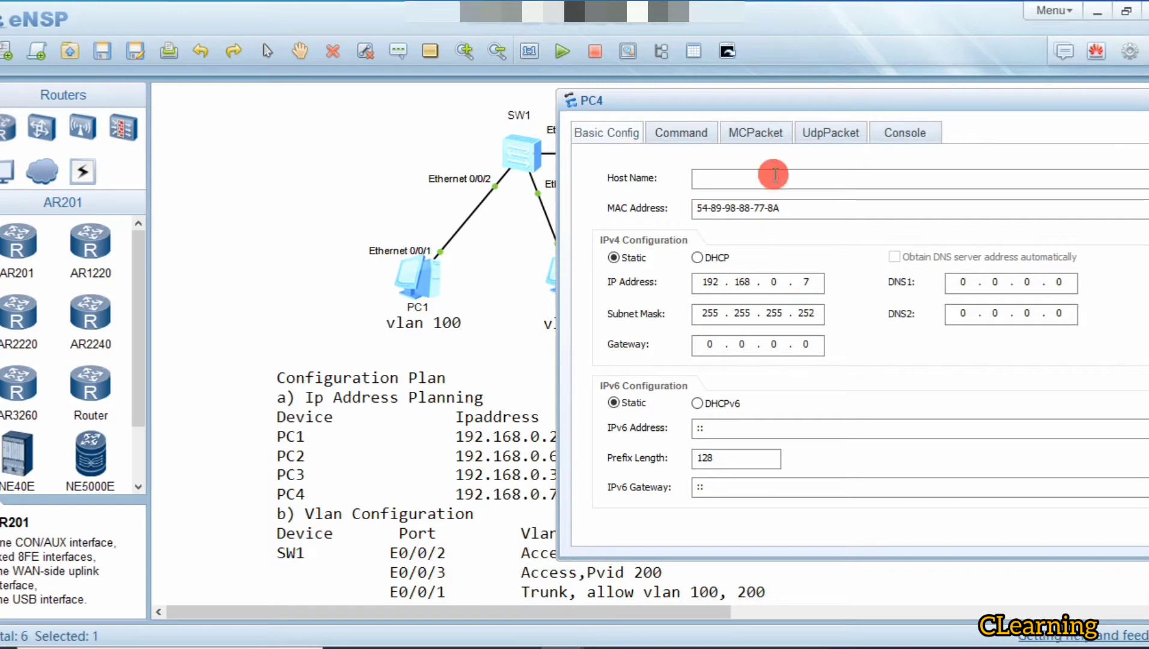
{"action": "left_click_drag", "start_coordinate": [776, 101], "coordinate": [488, 133]}
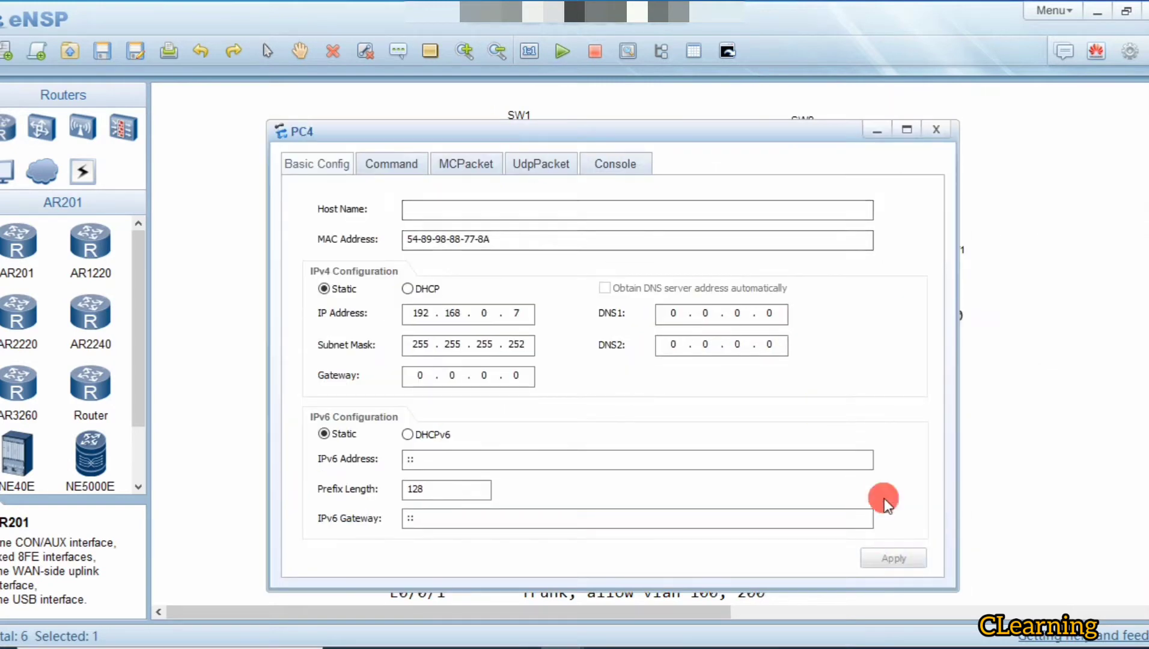
{"action": "left_click", "coordinate": [940, 128]}
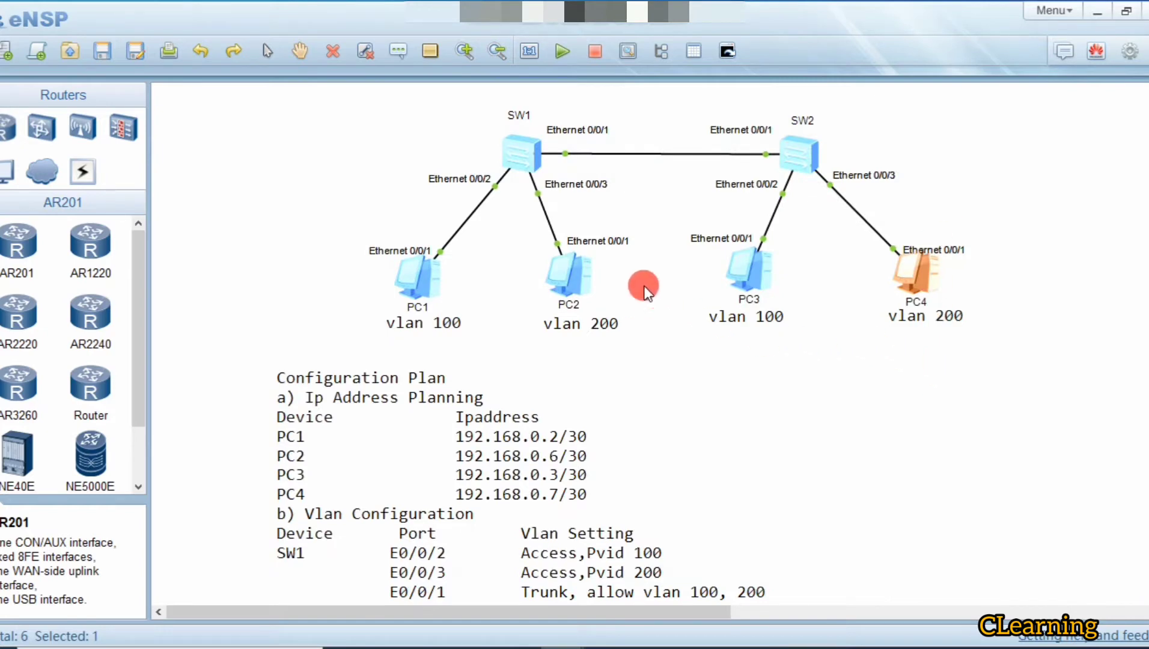
- Open SW1's command line, move its window clear of the topology, enter system view and name the switch SW1
{"action": "double_click", "coordinate": [527, 153]}
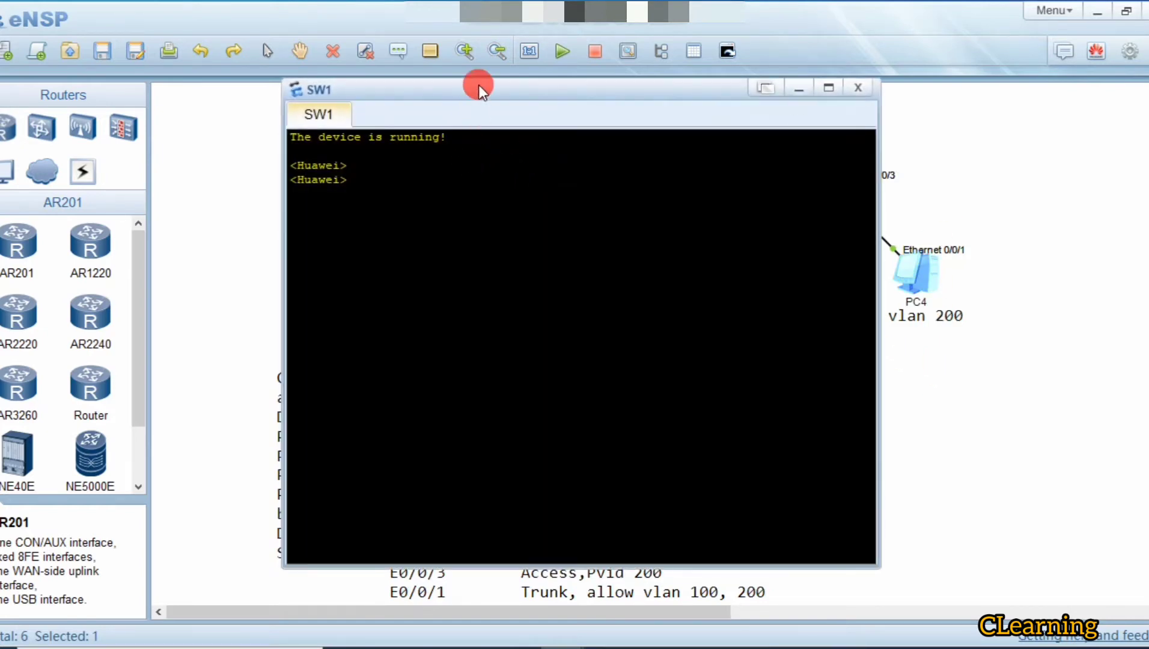
{"action": "left_click_drag", "start_coordinate": [478, 87], "coordinate": [930, 64]}
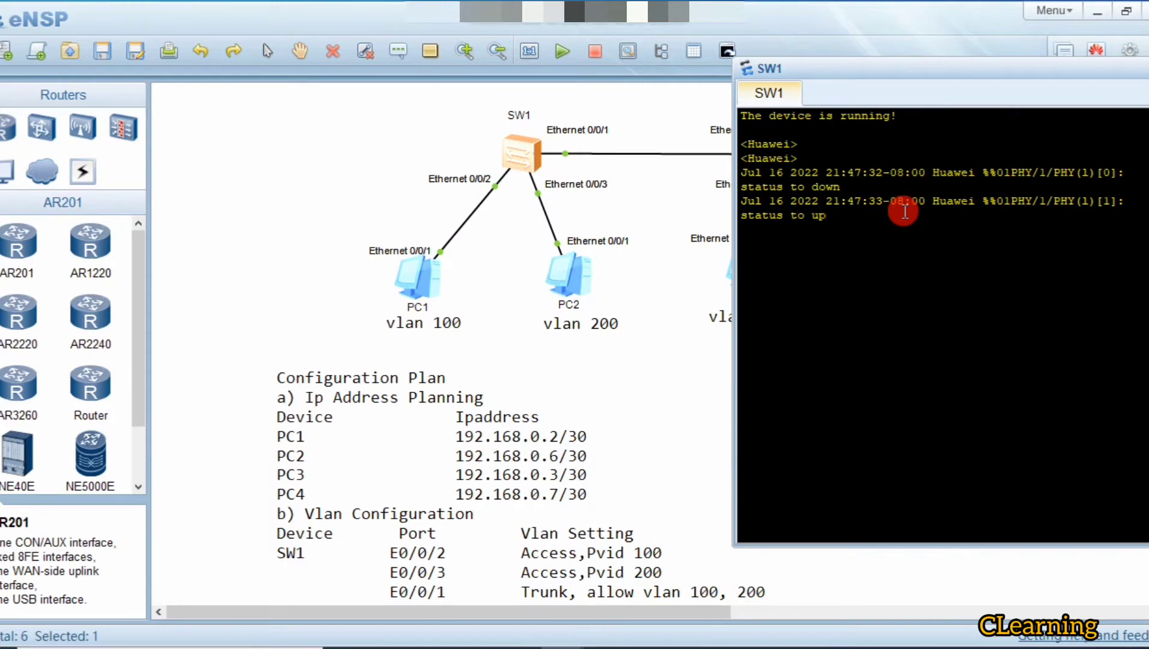
{"action": "key", "text": "Return"}
{"action": "type", "text": "sys"}
{"action": "key", "text": "Return"}
{"action": "type", "text": "sysn "}
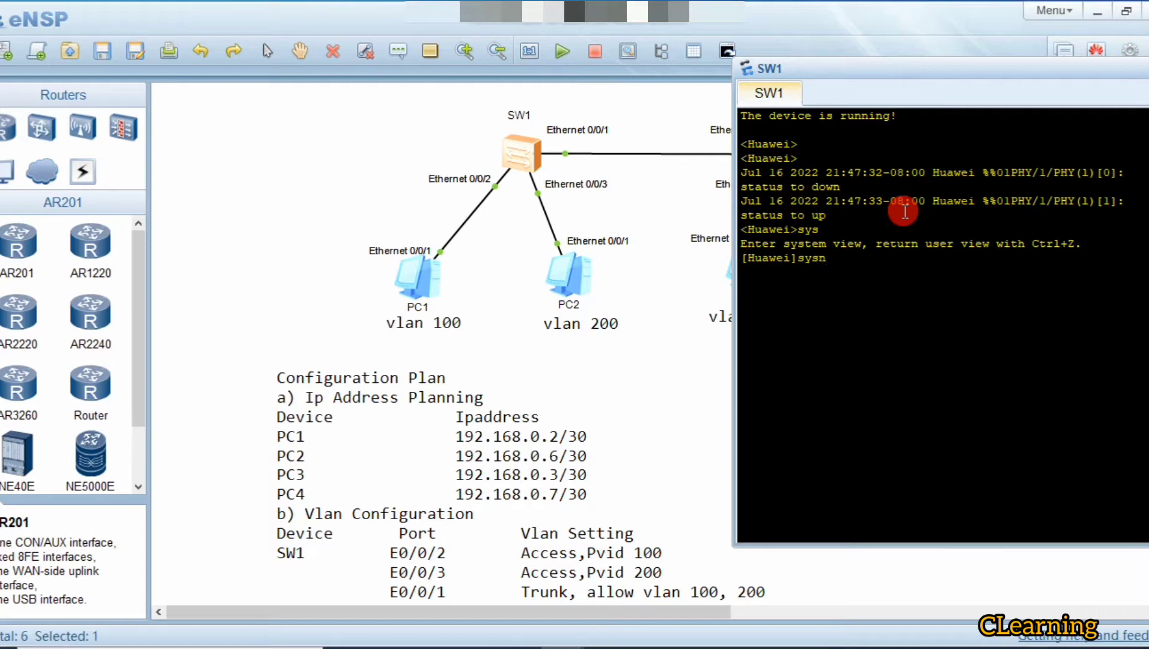
{"action": "type", "text": "SW1"}
{"action": "key", "text": "Return"}
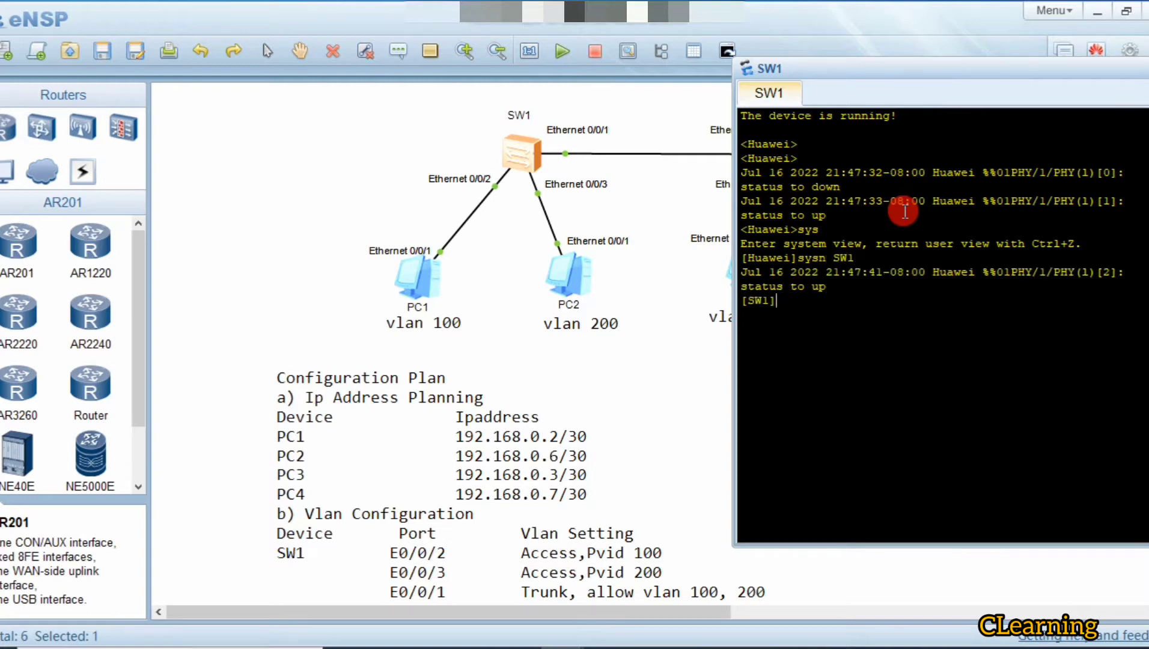
- Create VLANs 100 and 200 on SW1 with a single vlan batch command
{"action": "type", "text": "vln"}
{"action": "key", "text": "BackSpace"}
{"action": "type", "text": "ab"}
{"action": "key", "text": "BackSpace"}
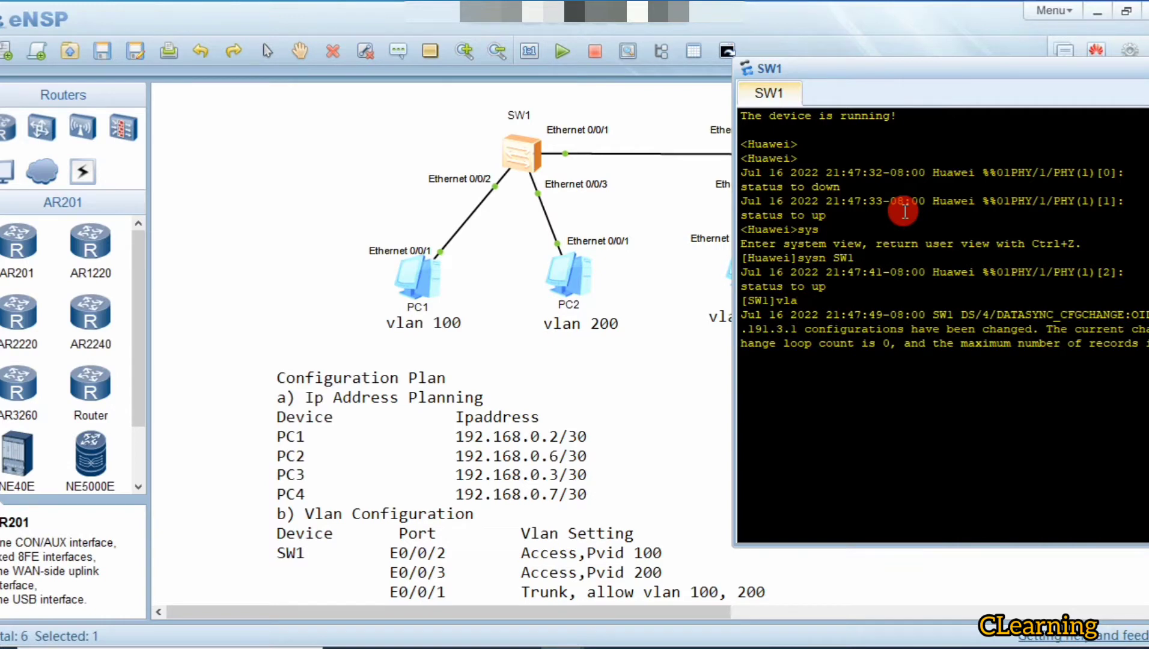
{"action": "key", "text": "Return"}
{"action": "type", "text": "vlan batch "}
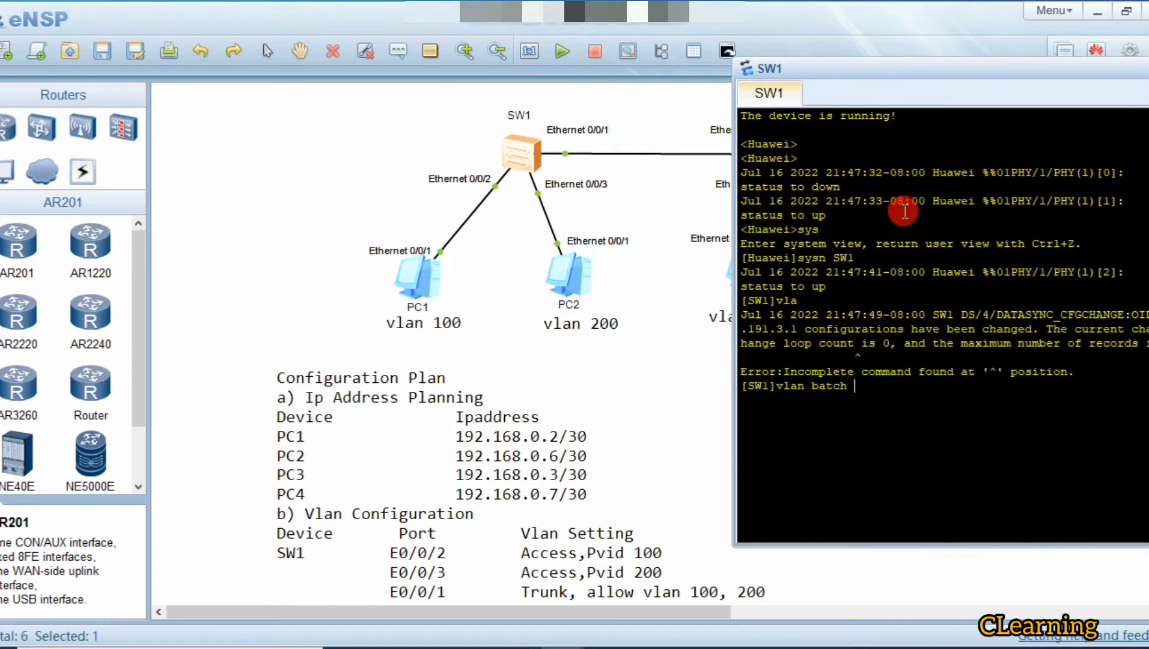
{"action": "type", "text": "100 200"}
{"action": "key", "text": "Return"}
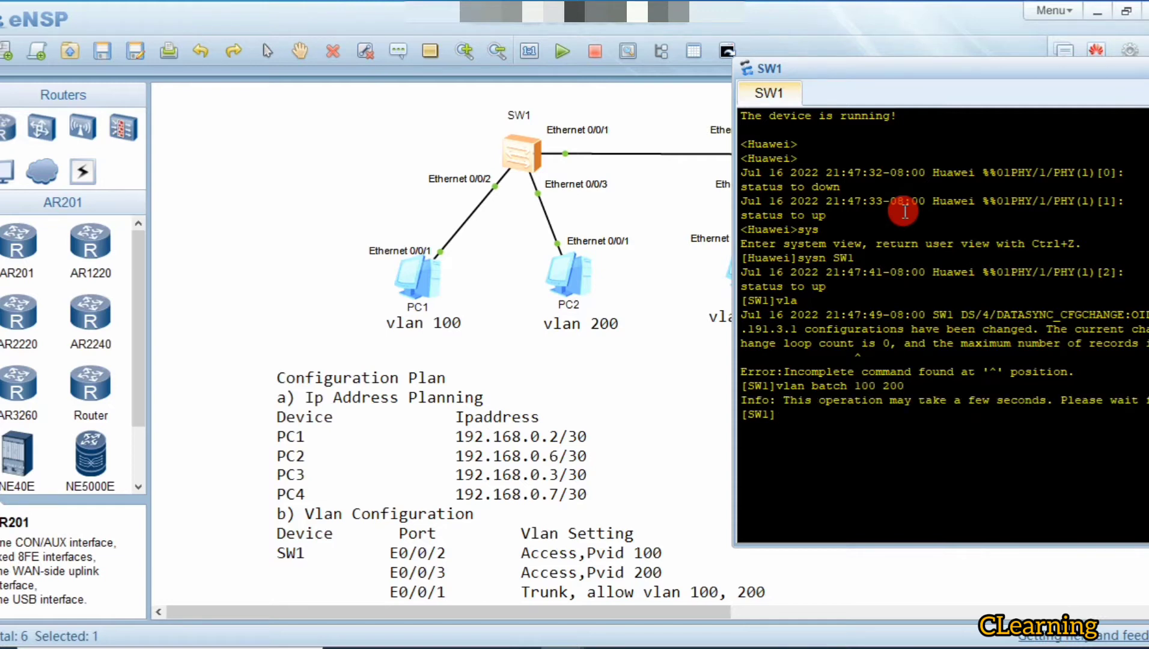
{"action": "key", "text": "Return"}
{"action": "key", "text": "Return"}
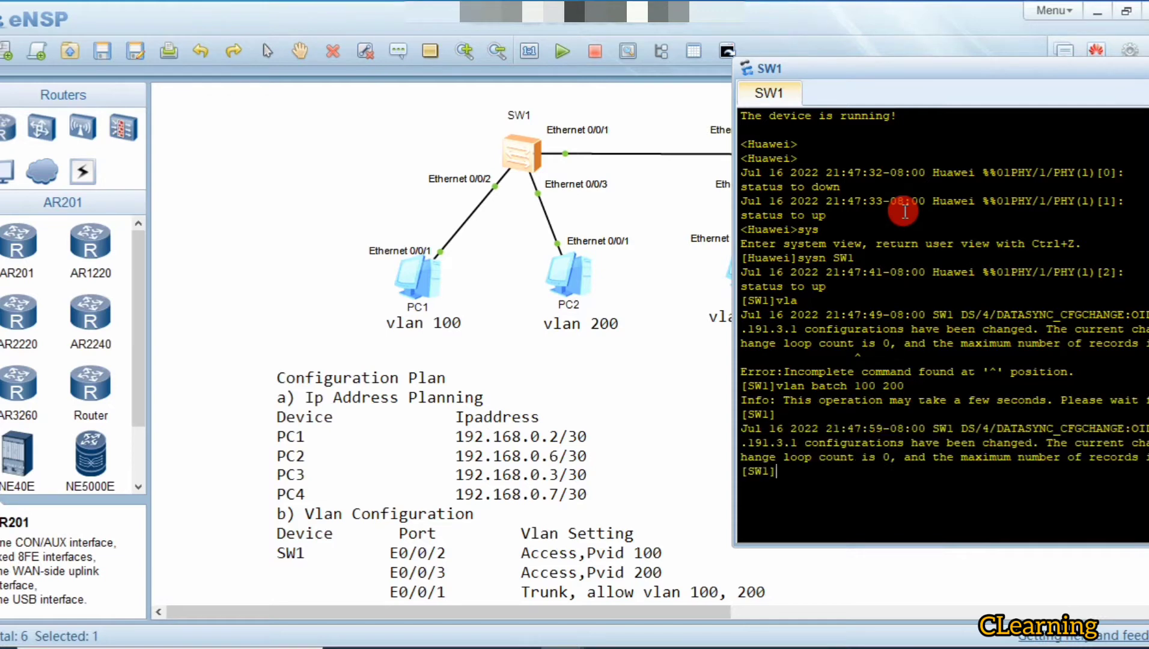
- Enter the interface view of GigabitEthernet 0/0/1 on SW1 and consult the port settings in the VLAN configuration plan
{"action": "type", "text": "int g0/0/0"}
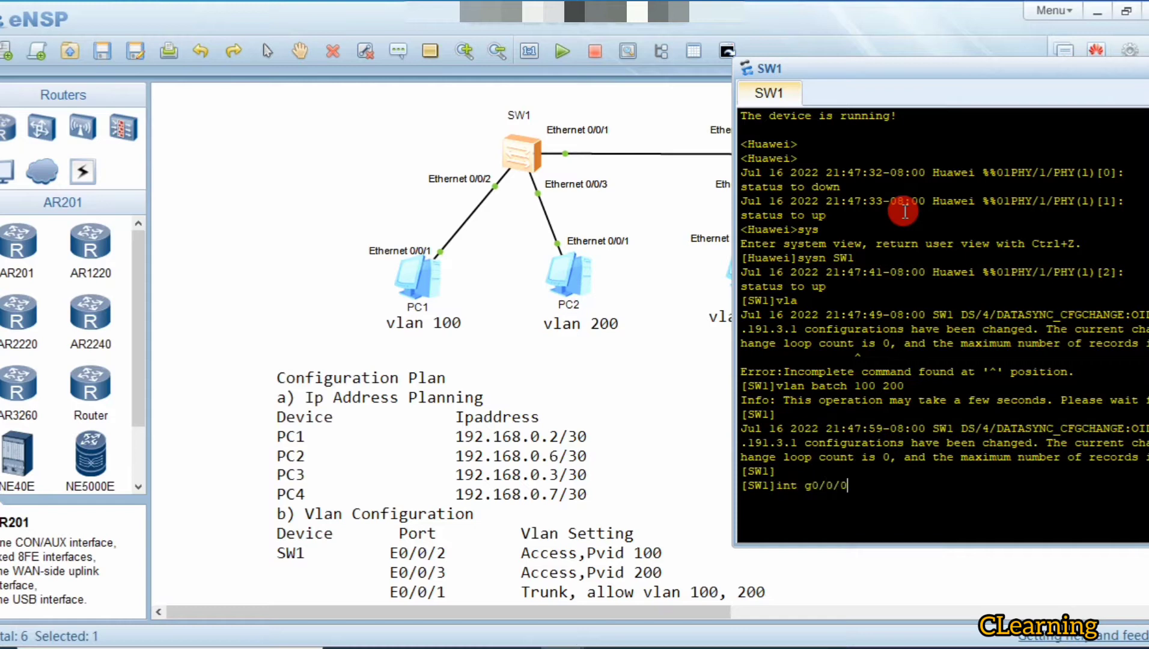
{"action": "key", "text": "BackSpace"}
{"action": "type", "text": "1"}
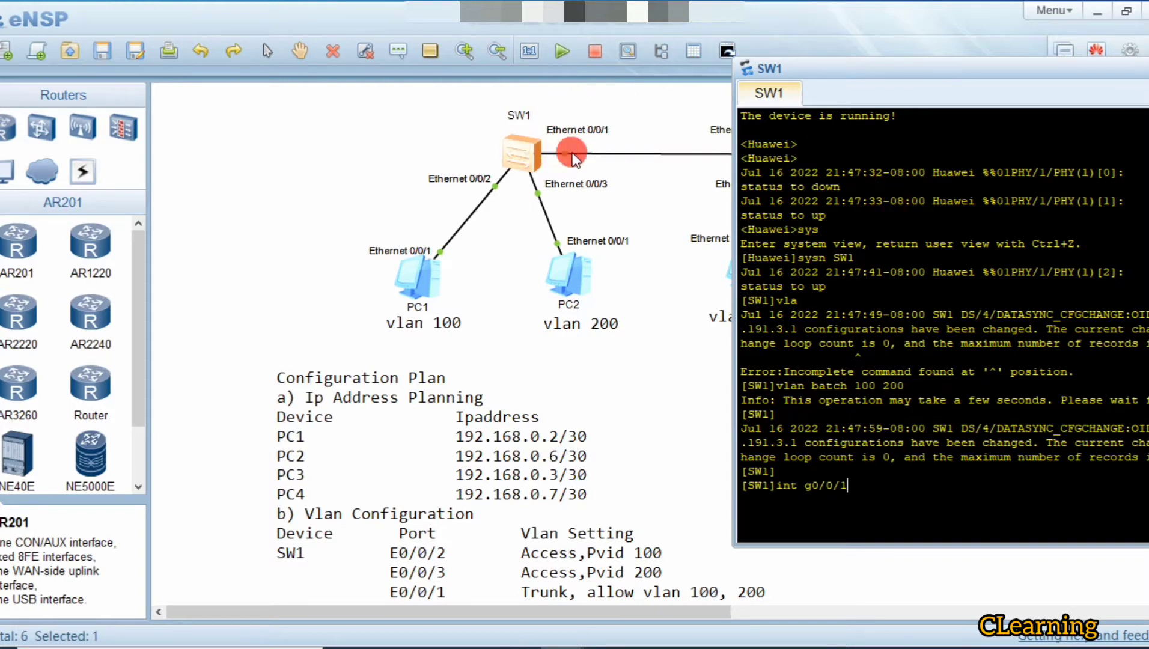
{"action": "key", "text": "Return"}
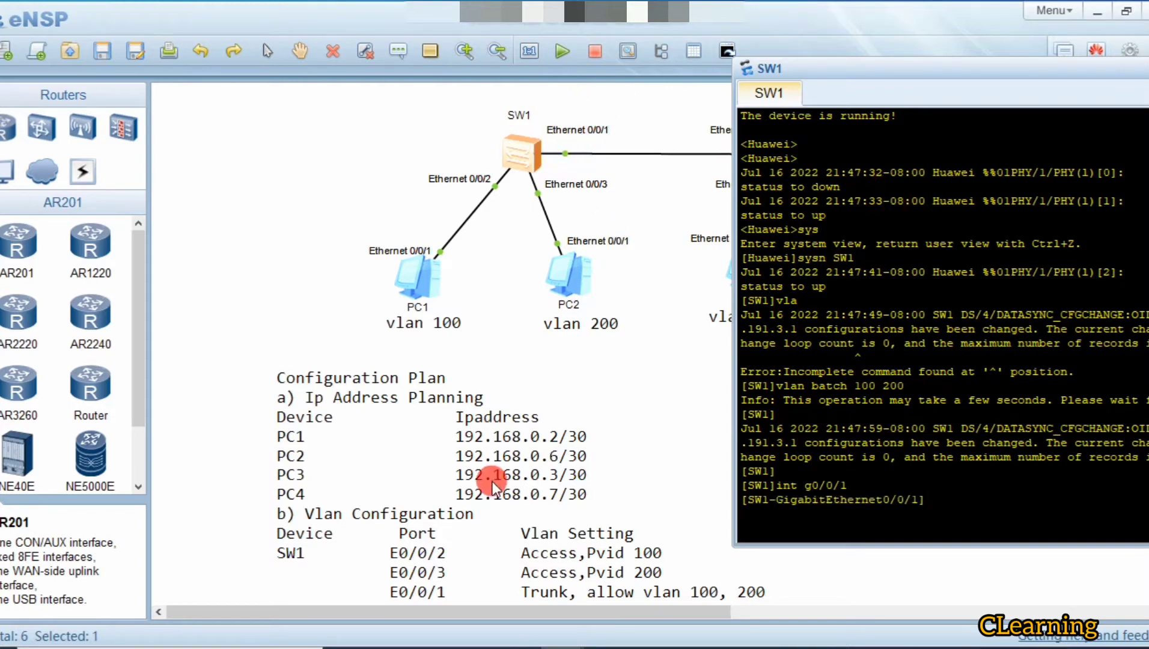
{"action": "scroll", "coordinate": [492, 472], "scroll_direction": "down", "scroll_amount": 3}
{"action": "scroll", "coordinate": [492, 466], "scroll_direction": "down", "scroll_amount": 2}
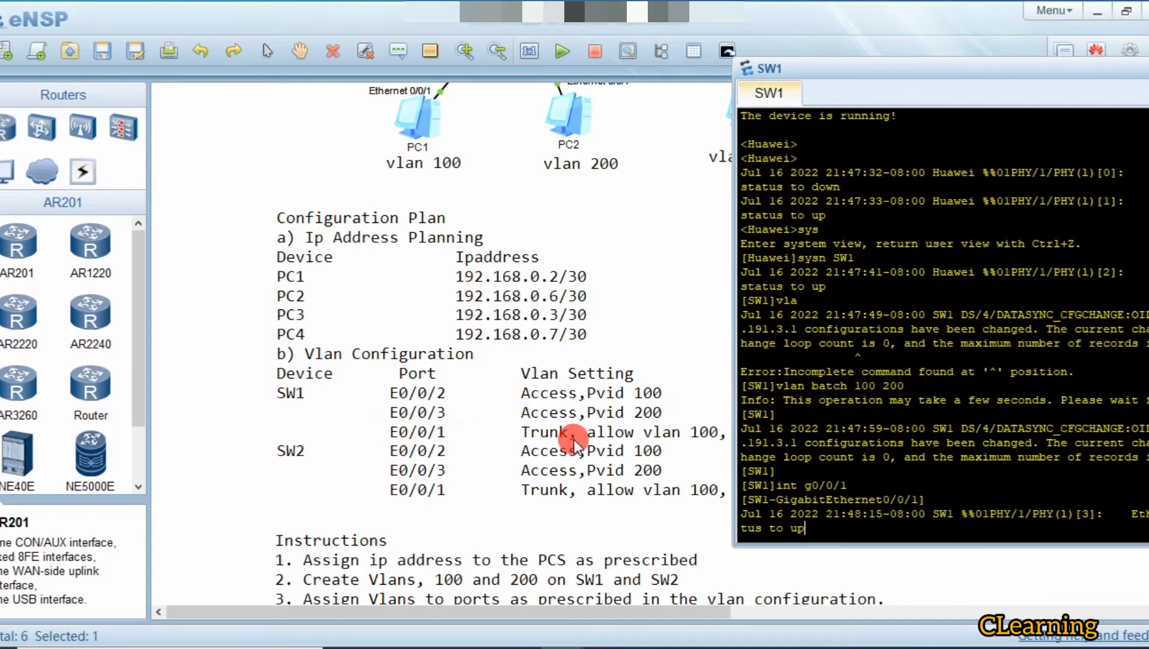
{"action": "key", "text": "Return"}
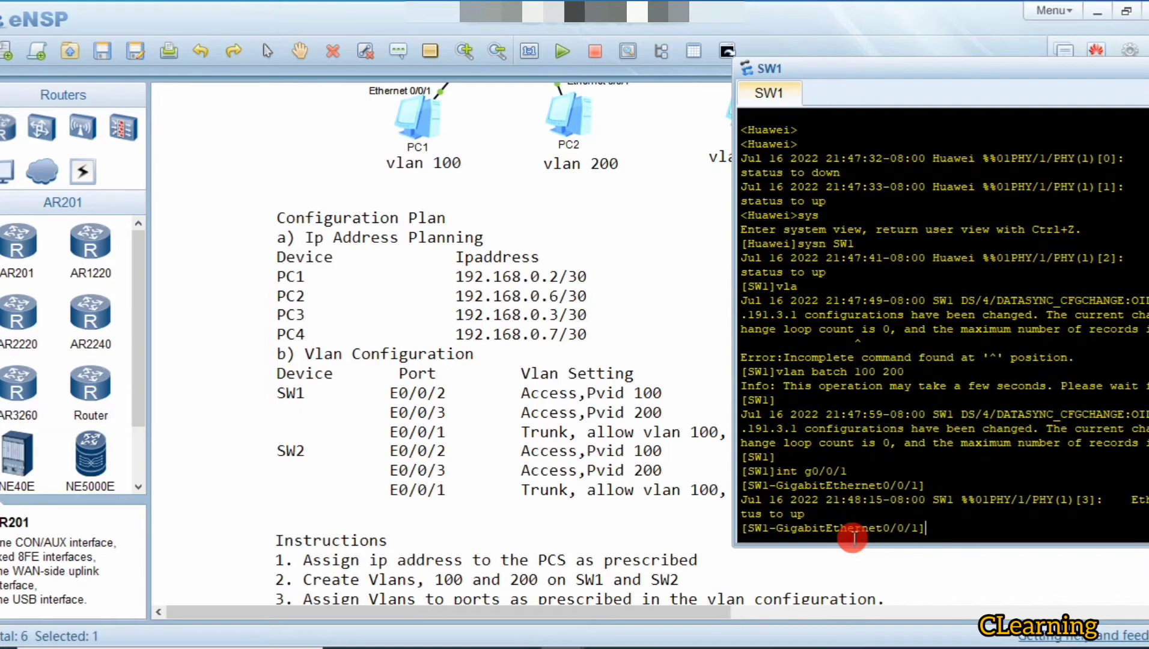
- Set the link type of SW1's GigabitEthernet 0/0/1 port to trunk
{"action": "type", "text": "po"}
{"action": "key", "text": "Tab"}
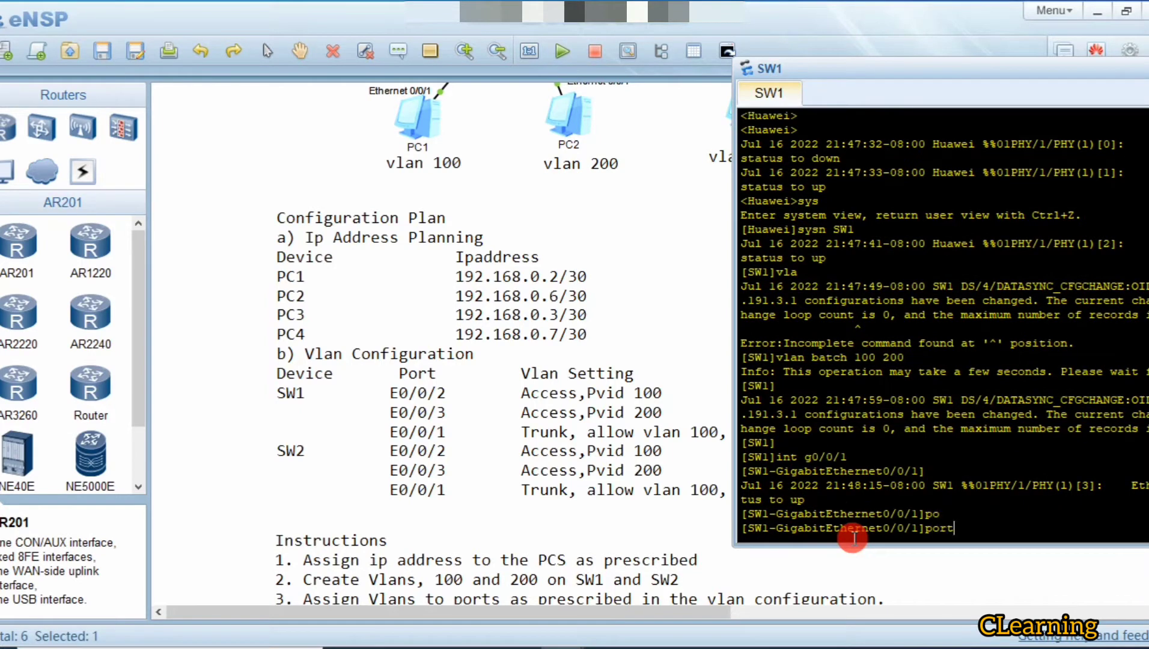
{"action": "type", "text": "rtli"}
{"action": "key", "text": "Tab"}
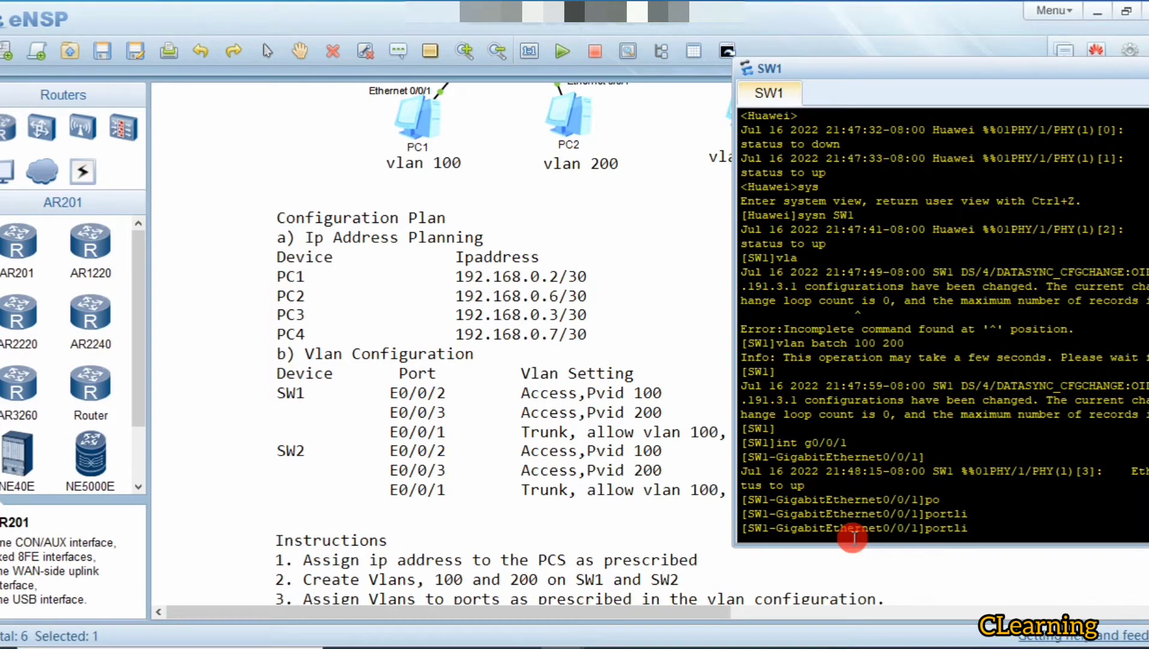
{"action": "key", "text": "BackSpace"}
{"action": "key", "text": "BackSpace"}
{"action": "type", "text": "li"}
{"action": "key", "text": "Tab"}
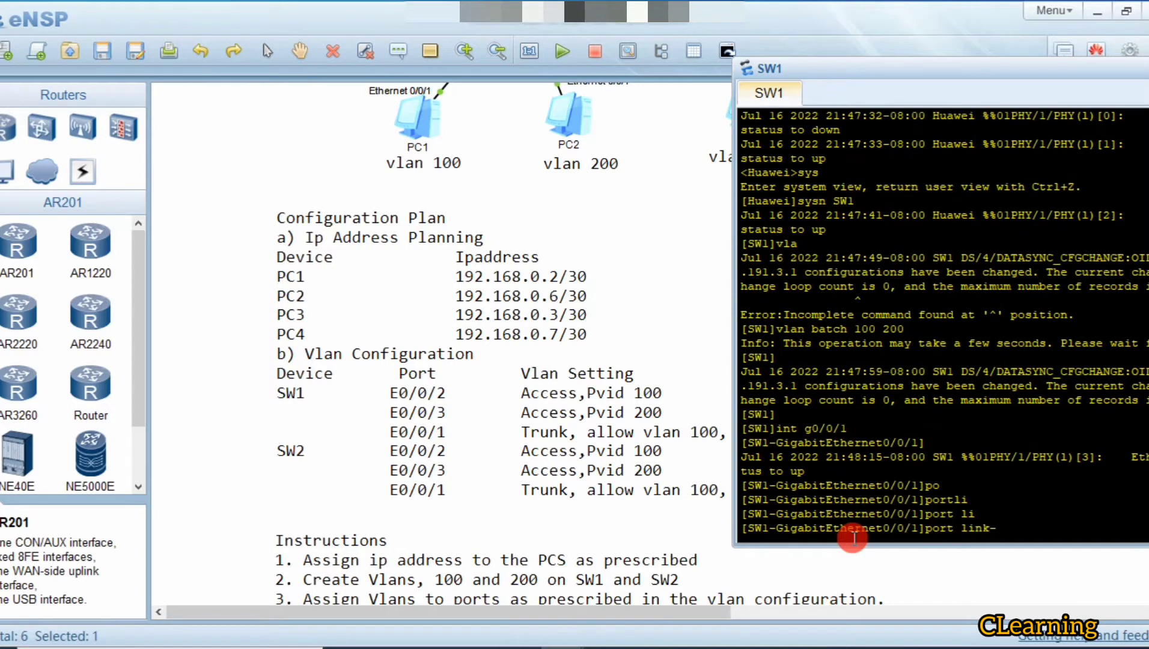
{"action": "type", "text": "type"}
{"action": "type", "text": "tr"}
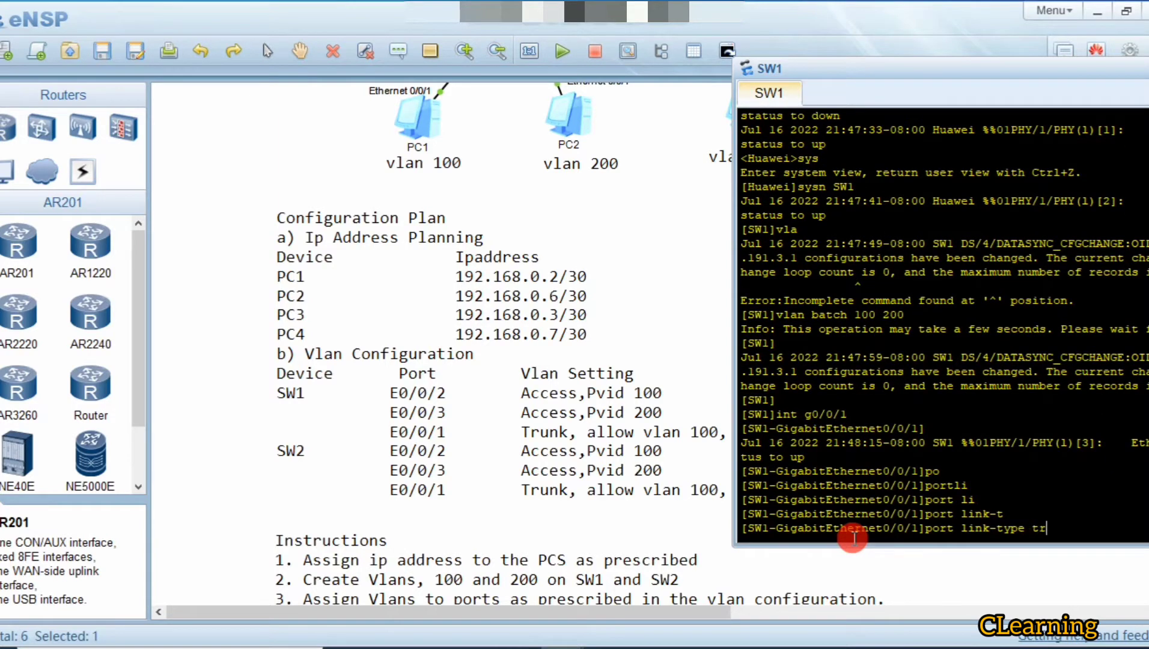
{"action": "key", "text": "Tab"}
{"action": "key", "text": "Return"}
- Allow VLANs 100 and 200 to pass through the trunk on SW1's GigabitEthernet 0/0/1
{"action": "type", "text": "po"}
{"action": "key", "text": "Tab"}
{"action": "type", "text": "tr"}
{"action": "key", "text": "Tab"}
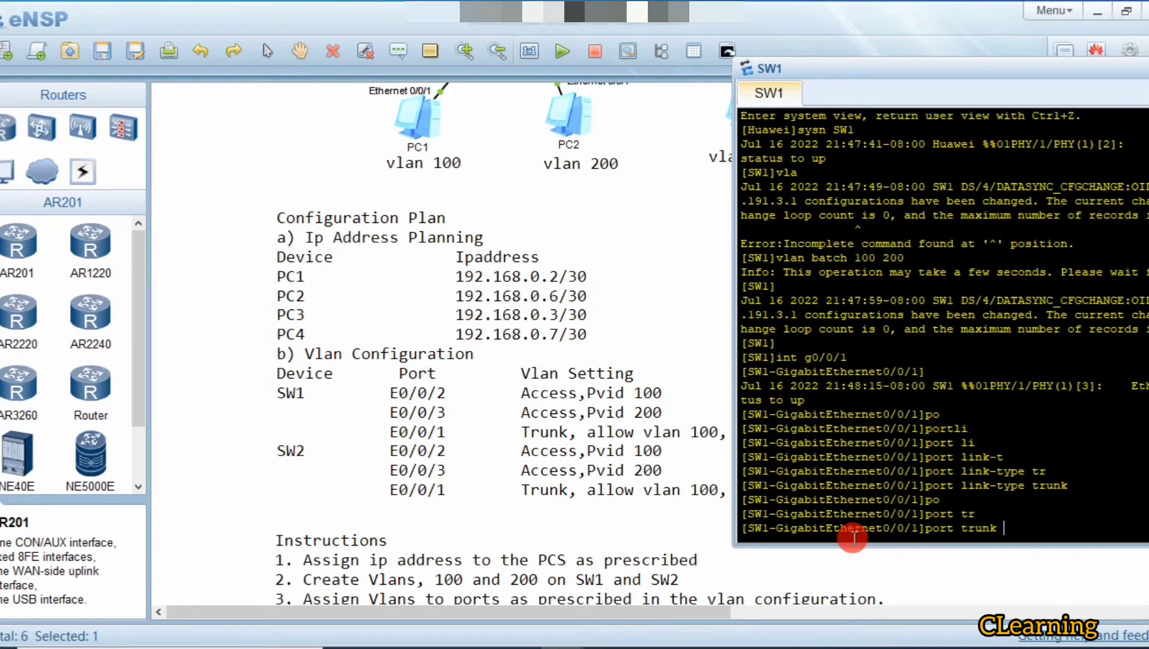
{"action": "type", "text": "al"}
{"action": "key", "text": "Tab"}
{"action": "type", "text": "v"}
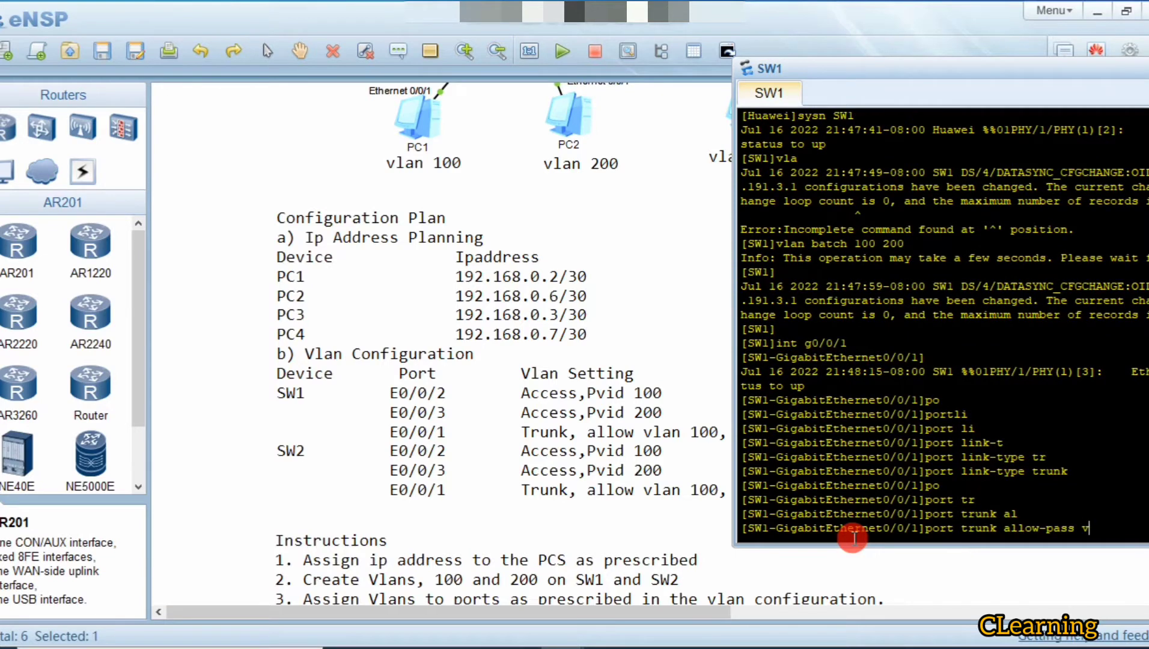
{"action": "key", "text": "Tab"}
{"action": "type", "text": "100 2"}
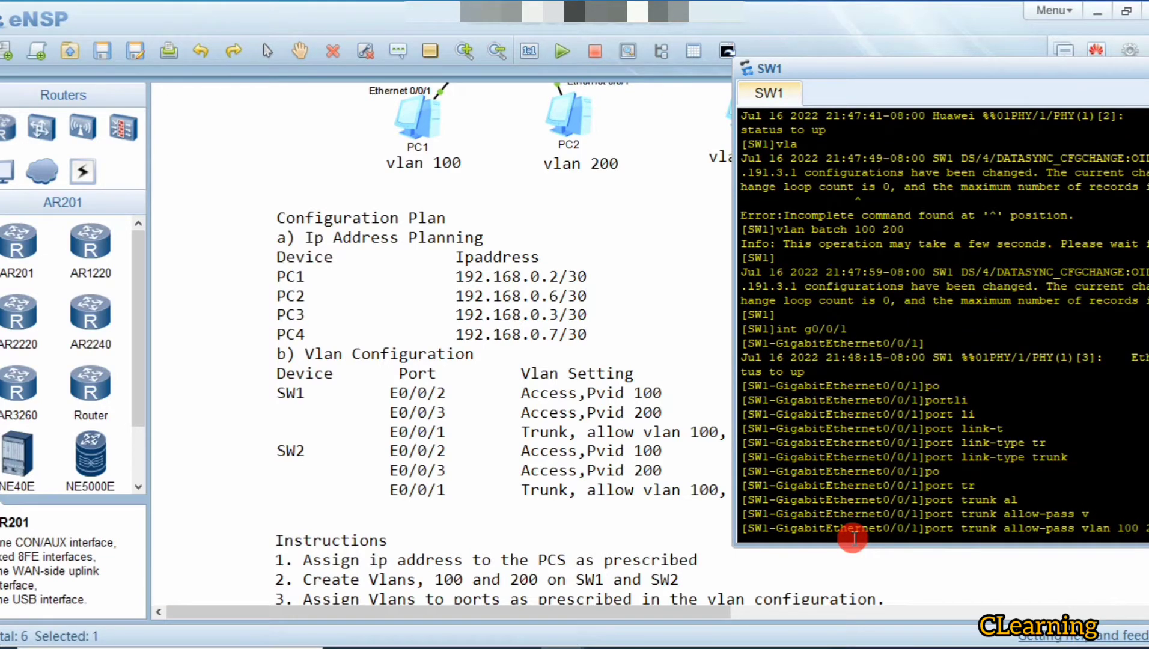
{"action": "key", "text": "Return"}
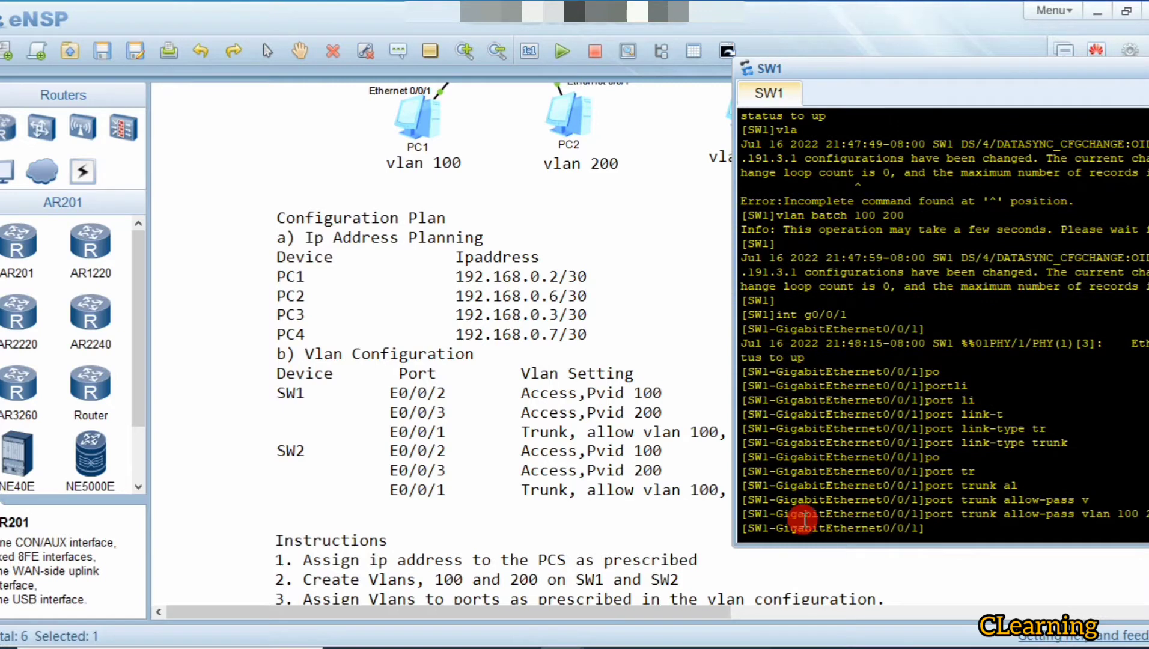
- Check SW1's port connections in the topology and switch to the interface view of GigabitEthernet 0/0/2
{"action": "scroll", "coordinate": [503, 464], "scroll_direction": "up", "scroll_amount": 3}
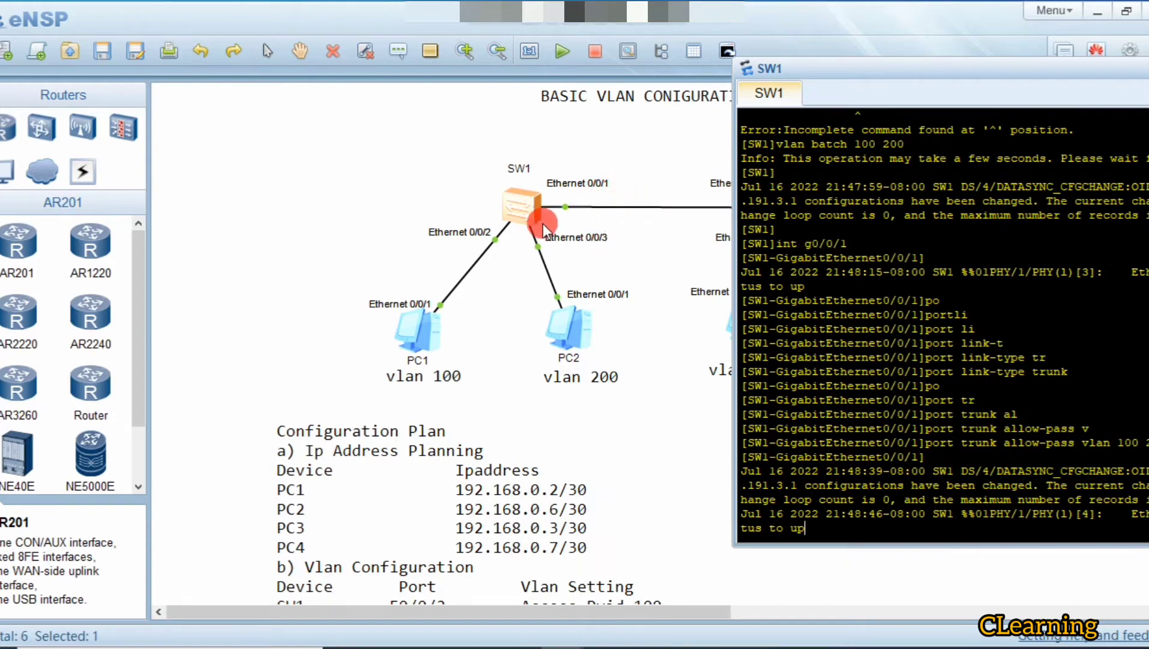
{"action": "key", "text": "Return"}
{"action": "key", "text": "Return"}
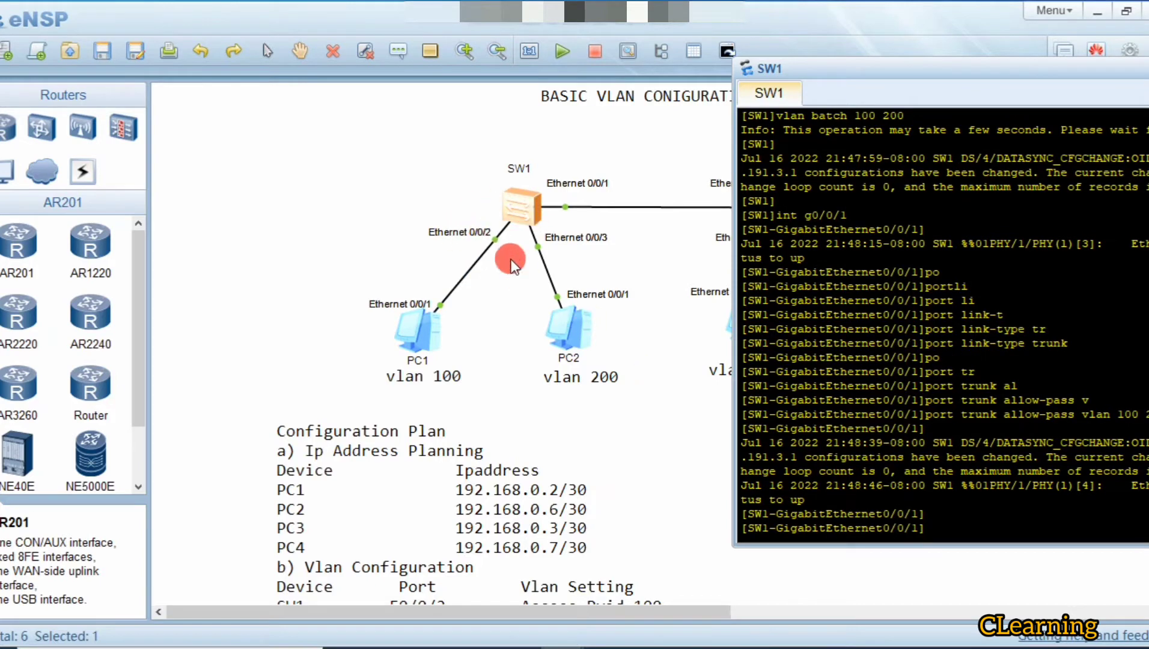
{"action": "type", "text": "in"}
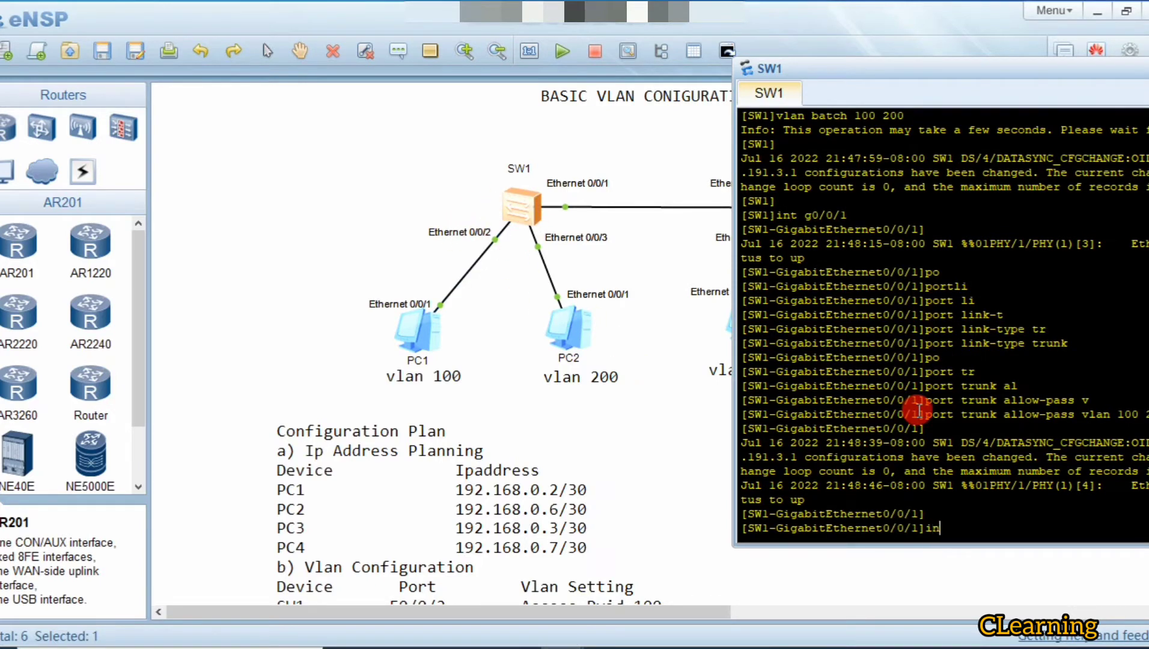
{"action": "type", "text": "t g0/0/2"}
{"action": "key", "text": "Return"}
- Set the link type of SW1's GigabitEthernet 0/0/2 port to access
{"action": "type", "text": "po"}
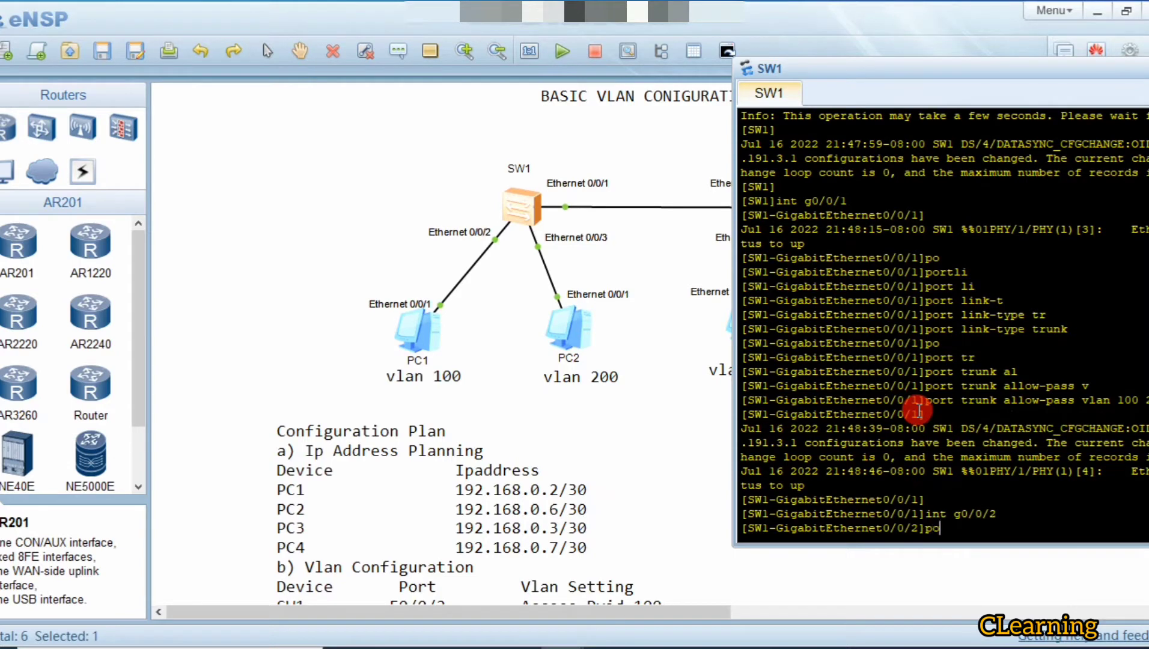
{"action": "key", "text": "Tab"}
{"action": "type", "text": "li"}
{"action": "key", "text": "Tab"}
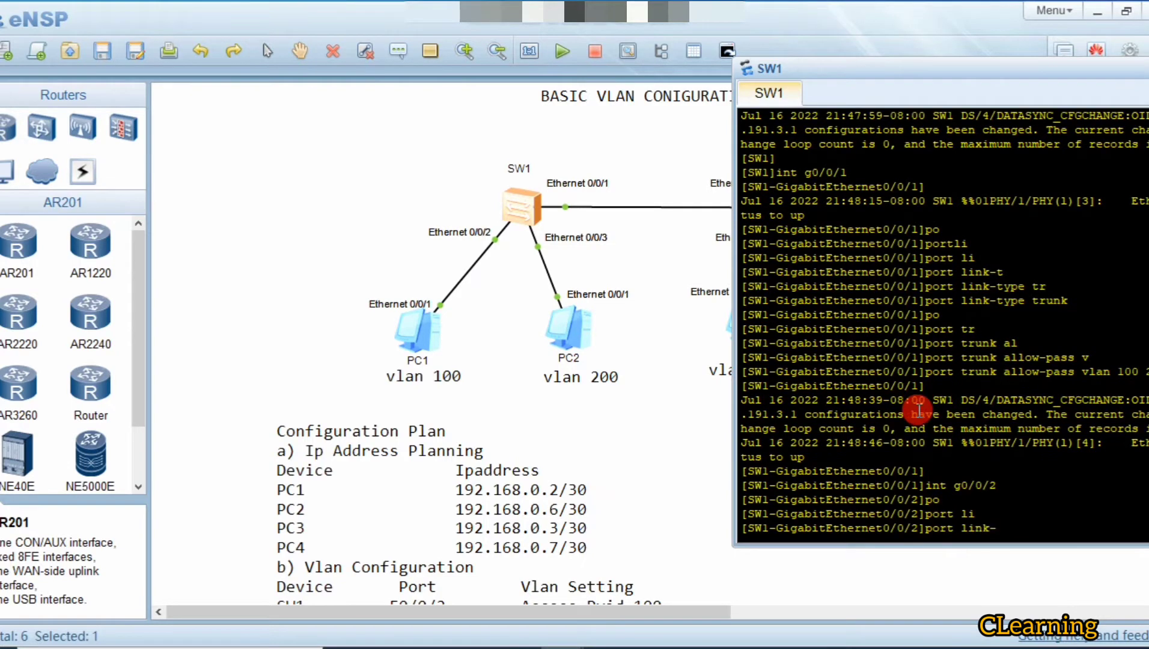
{"action": "type", "text": "t"}
{"action": "key", "text": "Tab"}
{"action": "type", "text": "ac"}
{"action": "key", "text": "Tab"}
{"action": "key", "text": "Return"}
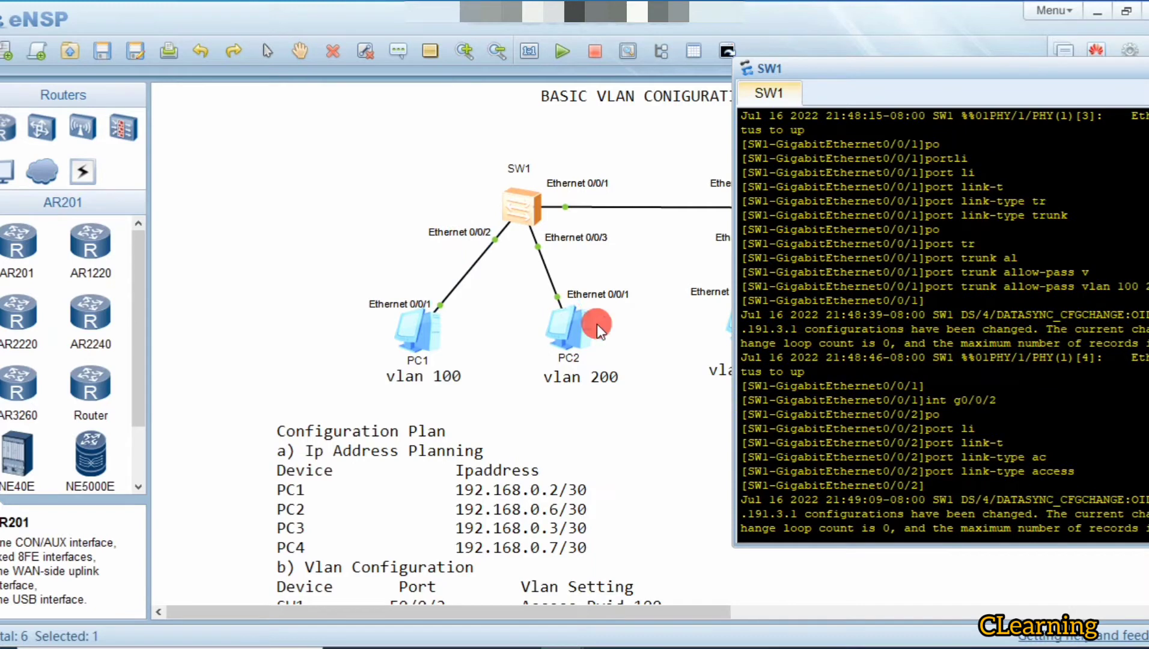
- Assign VLAN 100 as the default VLAN of SW1's GigabitEthernet 0/0/2 port
{"action": "key", "text": "Return"}
{"action": "type", "text": "po"}
{"action": "key", "text": "Tab"}
{"action": "type", "text": "de"}
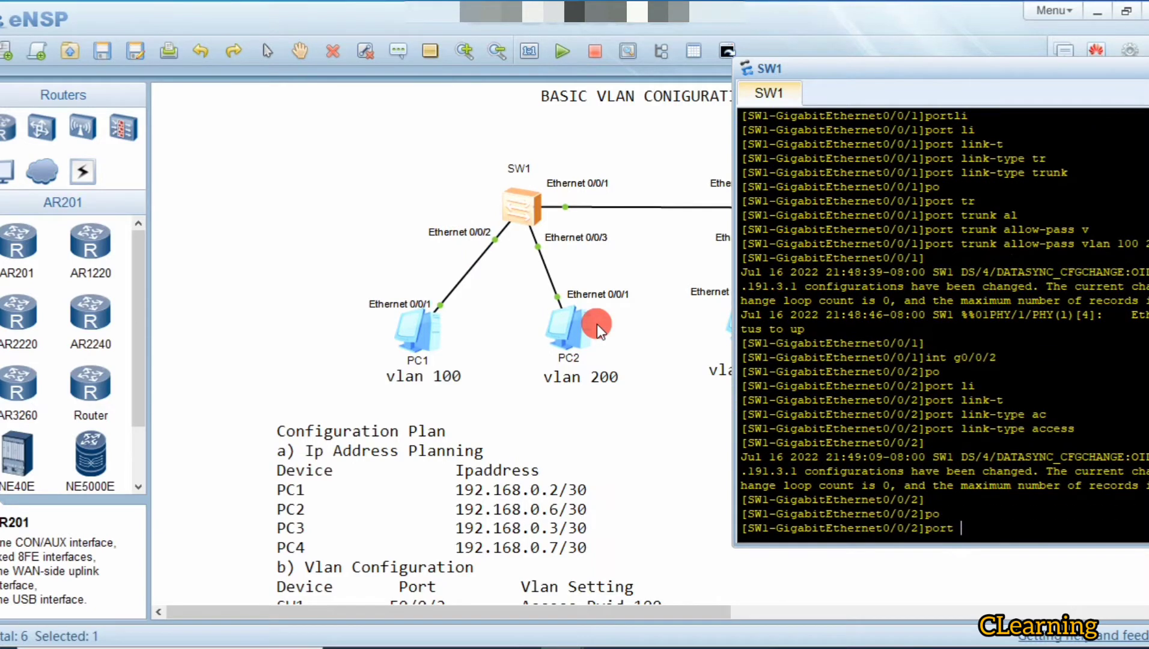
{"action": "key", "text": "Tab"}
{"action": "type", "text": "v"}
{"action": "key", "text": "Tab"}
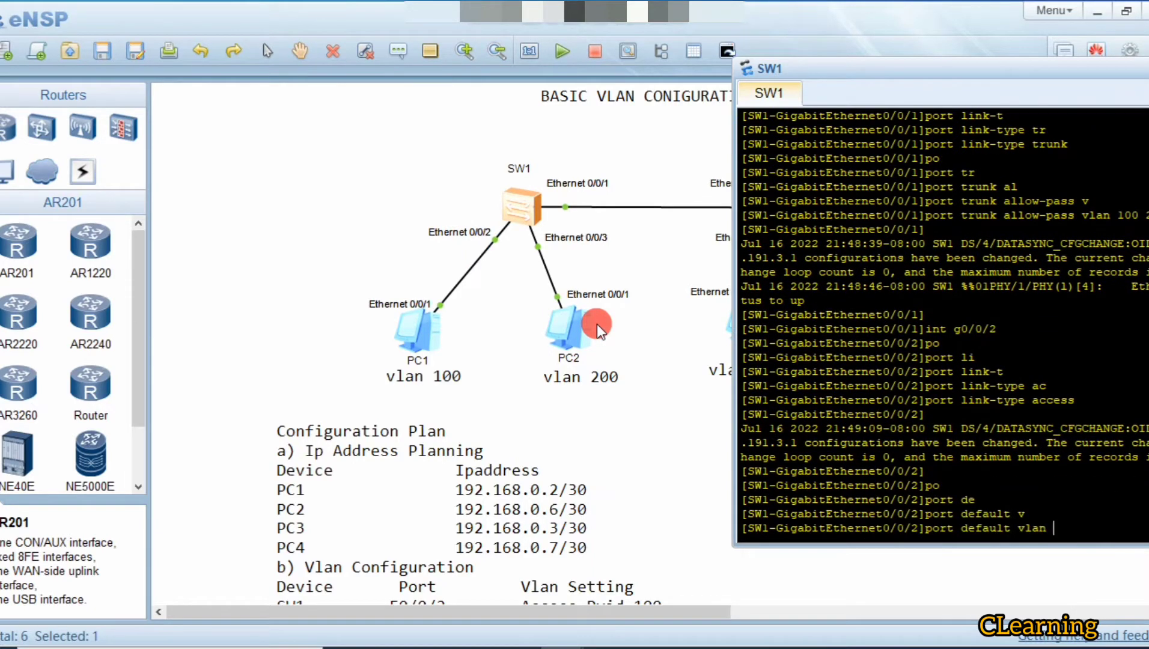
{"action": "type", "text": "100"}
{"action": "key", "text": "Return"}
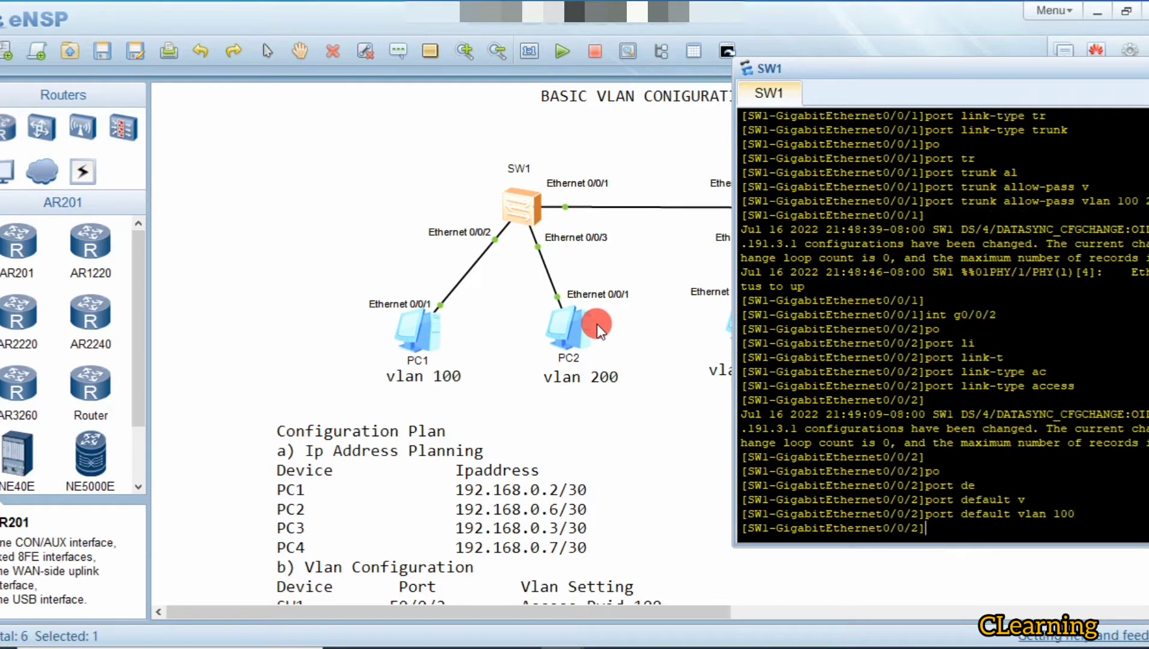
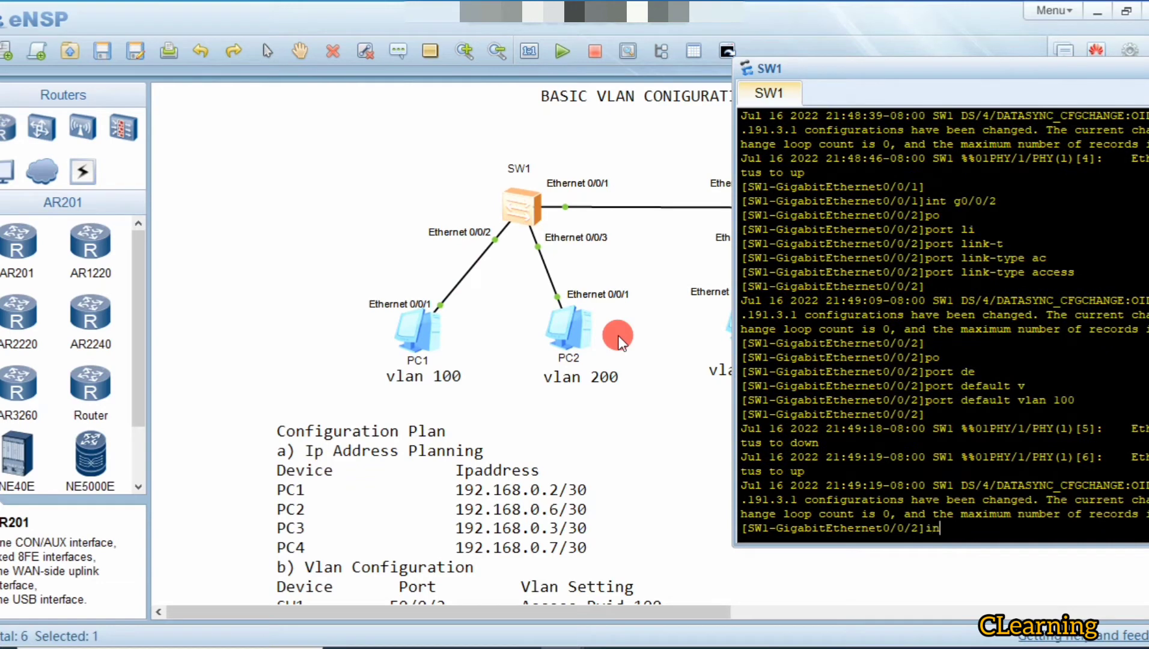
- Try to enter interface g0/0/3 on SW1, then correct the command to e0/0/3 to enter Ethernet 0/0/3
{"action": "type", "text": "0/0/3"}
{"action": "key", "text": "Return"}
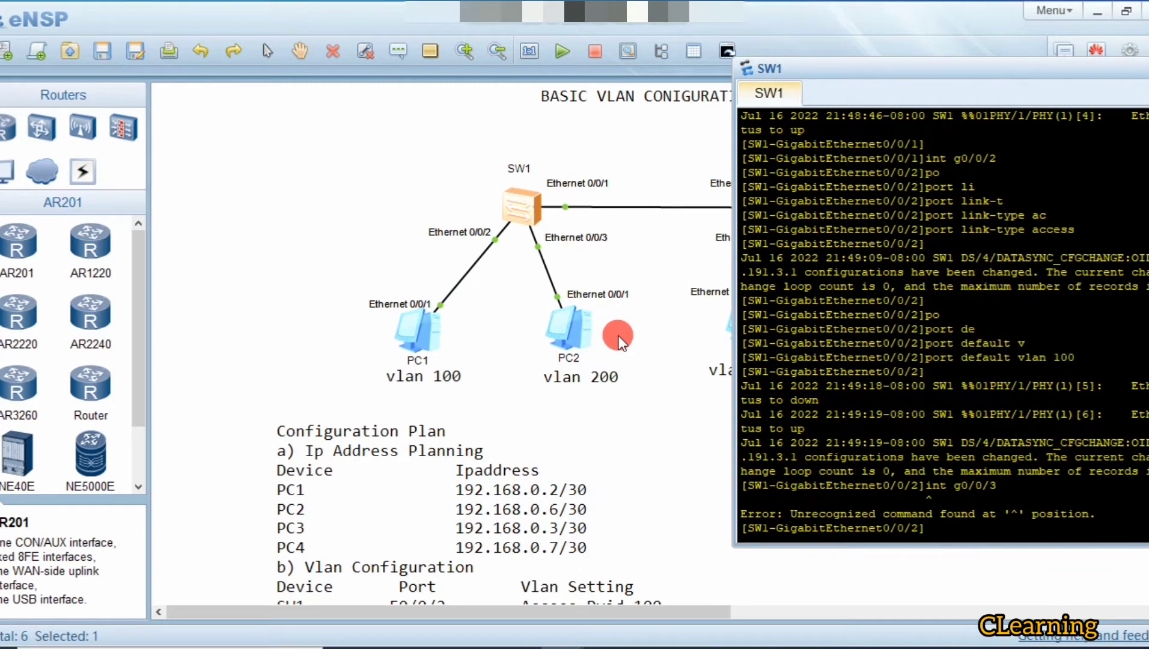
{"action": "key", "text": "Up"}
{"action": "key", "text": "Left"}
{"action": "key", "text": "Left"}
{"action": "key", "text": "Left"}
{"action": "key", "text": "Left"}
{"action": "key", "text": "Left"}
{"action": "key", "text": "BackSpace"}
{"action": "type", "text": "e"}
{"action": "key", "text": "Return"}
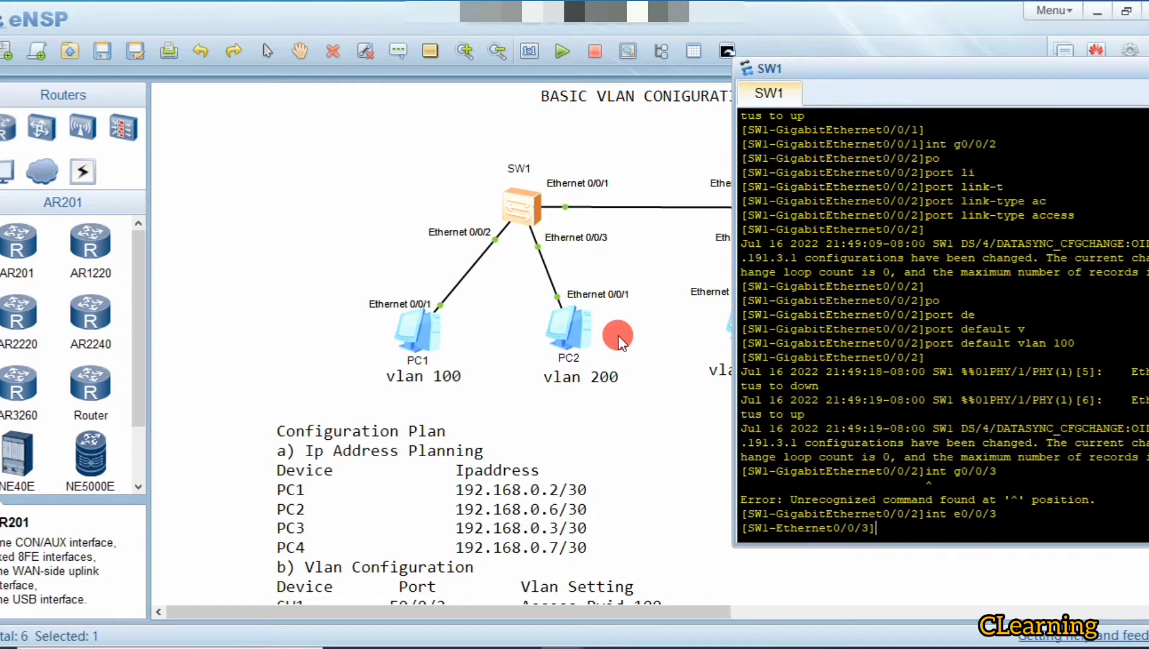
- Set the link type of SW1's Ethernet 0/0/3 port to access
{"action": "type", "text": "po"}
{"action": "key", "text": "Tab"}
{"action": "type", "text": "li"}
{"action": "key", "text": "Tab"}
{"action": "type", "text": "t"}
{"action": "key", "text": "Tab"}
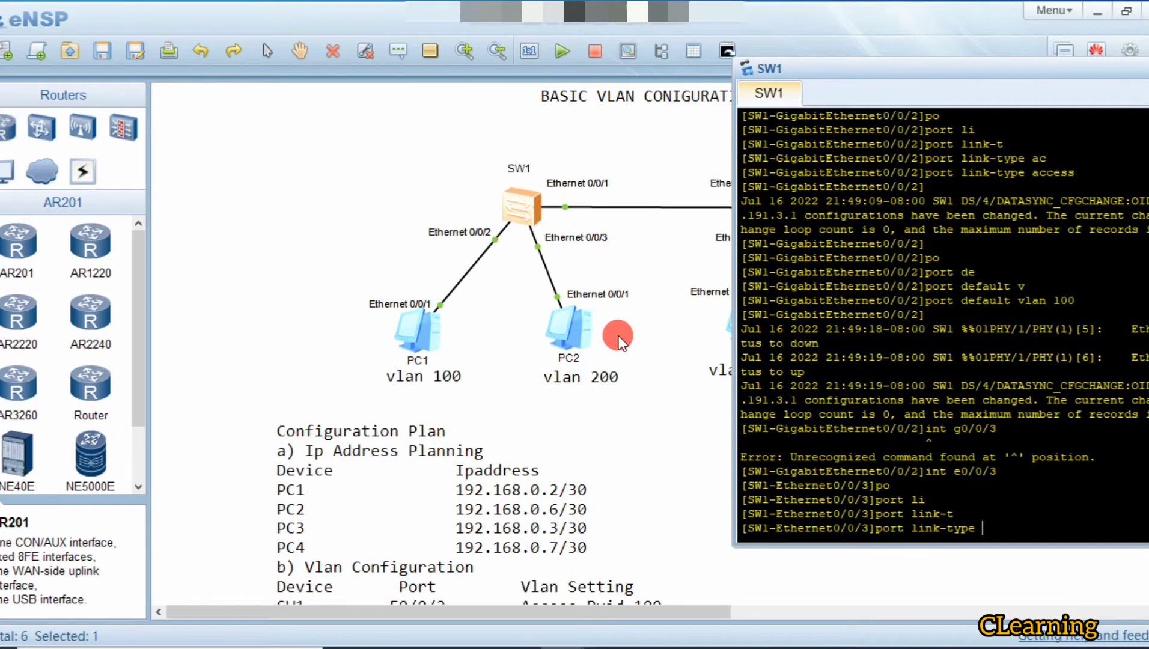
{"action": "type", "text": "ac"}
{"action": "key", "text": "Tab"}
{"action": "key", "text": "Return"}
- Assign VLAN 200 as the default VLAN of SW1's Ethernet 0/0/3 port
{"action": "type", "text": "po"}
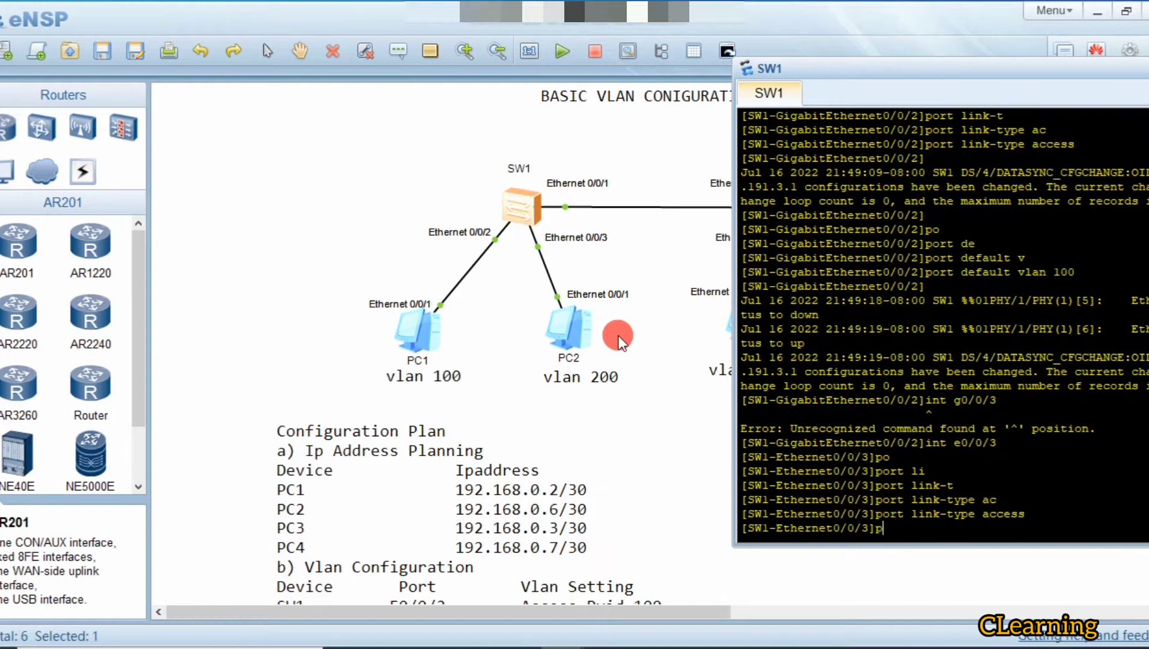
{"action": "key", "text": "Tab"}
{"action": "type", "text": "de"}
{"action": "key", "text": "Tab"}
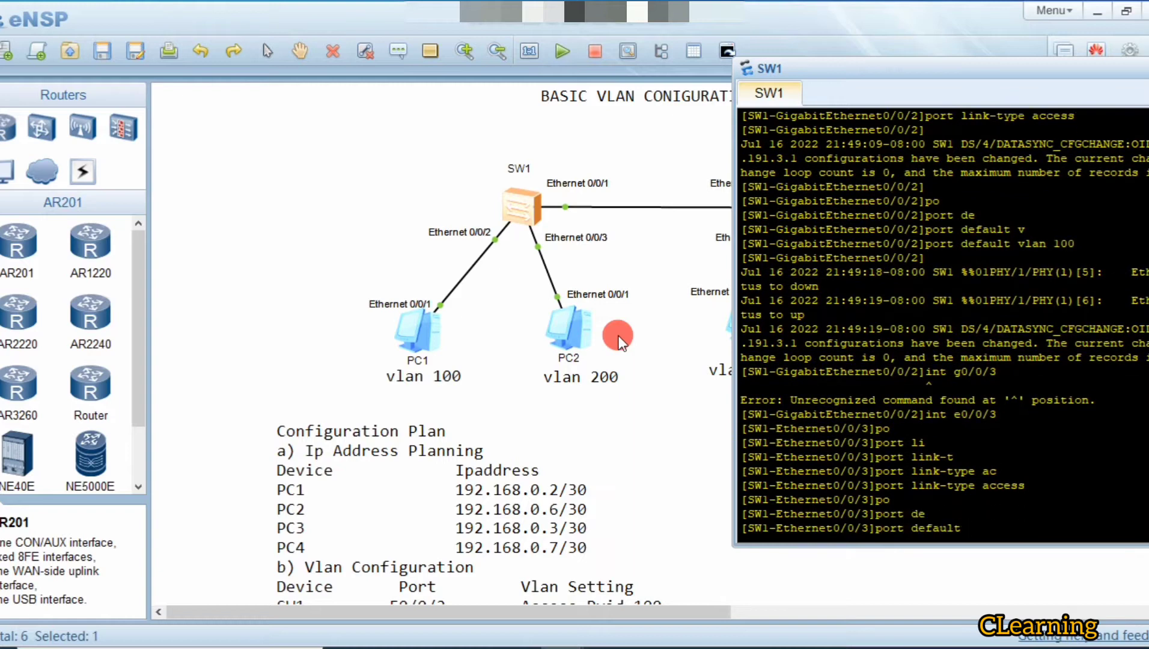
{"action": "type", "text": "v"}
{"action": "key", "text": "Tab"}
{"action": "type", "text": "20"}
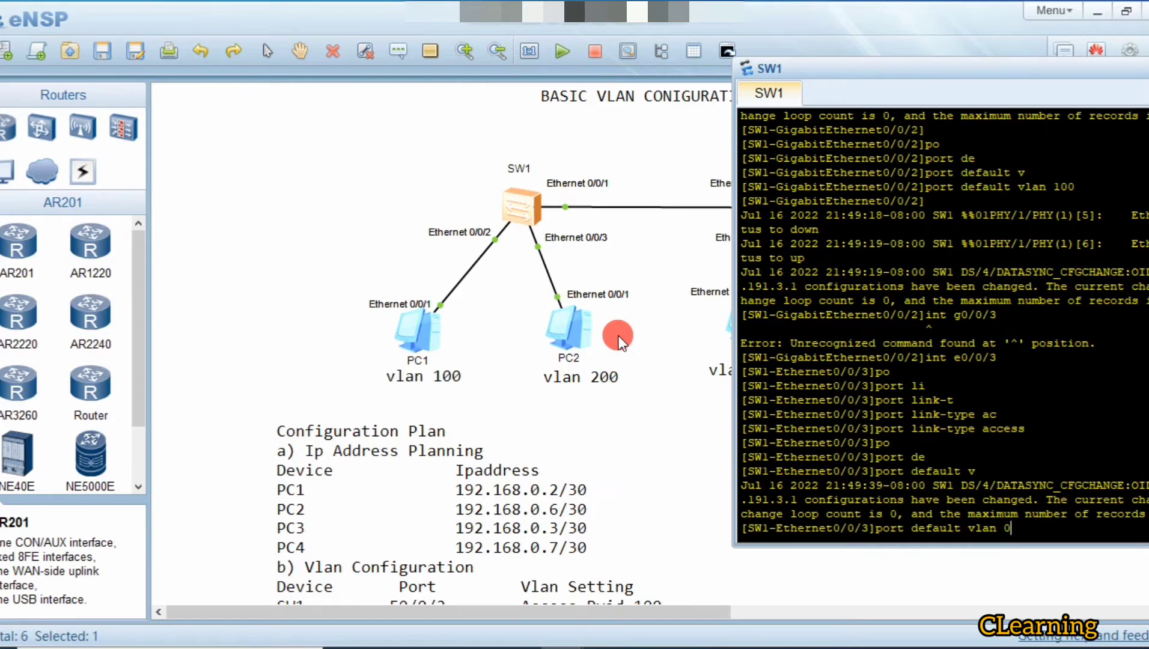
{"action": "key", "text": "BackSpace"}
{"action": "key", "text": "BackSpace"}
{"action": "type", "text": "200"}
{"action": "key", "text": "Return"}
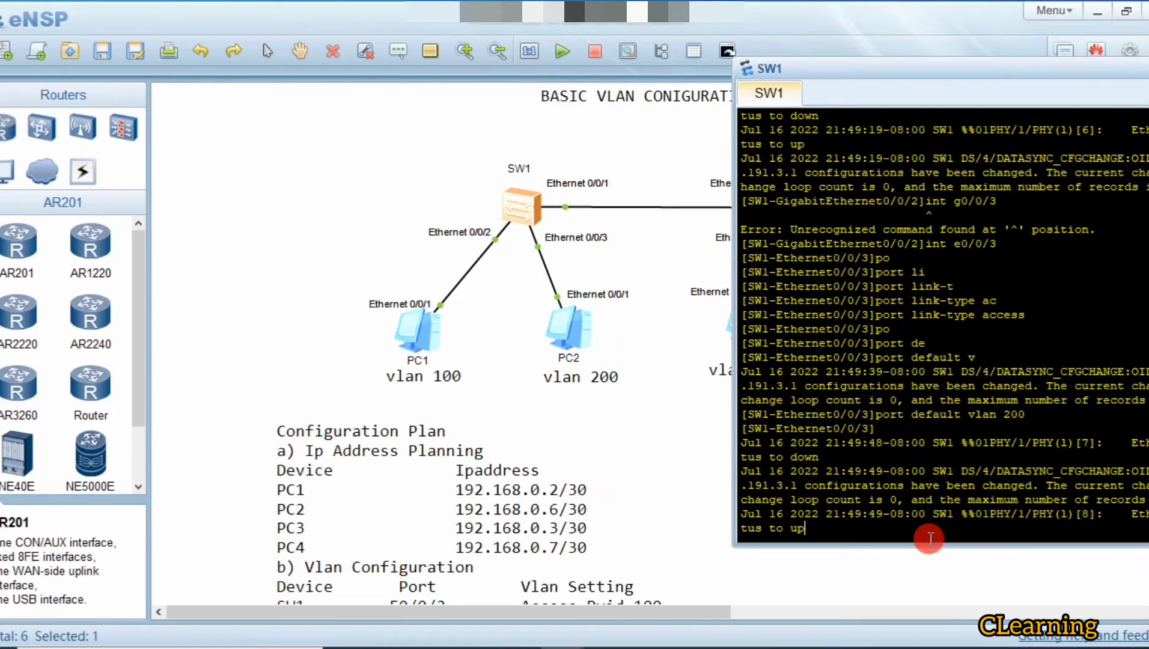
{"action": "key", "text": "Return"}
{"action": "key", "text": "Return"}
- Open the second switch's console and set its system name to SW2 from the system view
{"action": "left_click", "coordinate": [722, 562]}
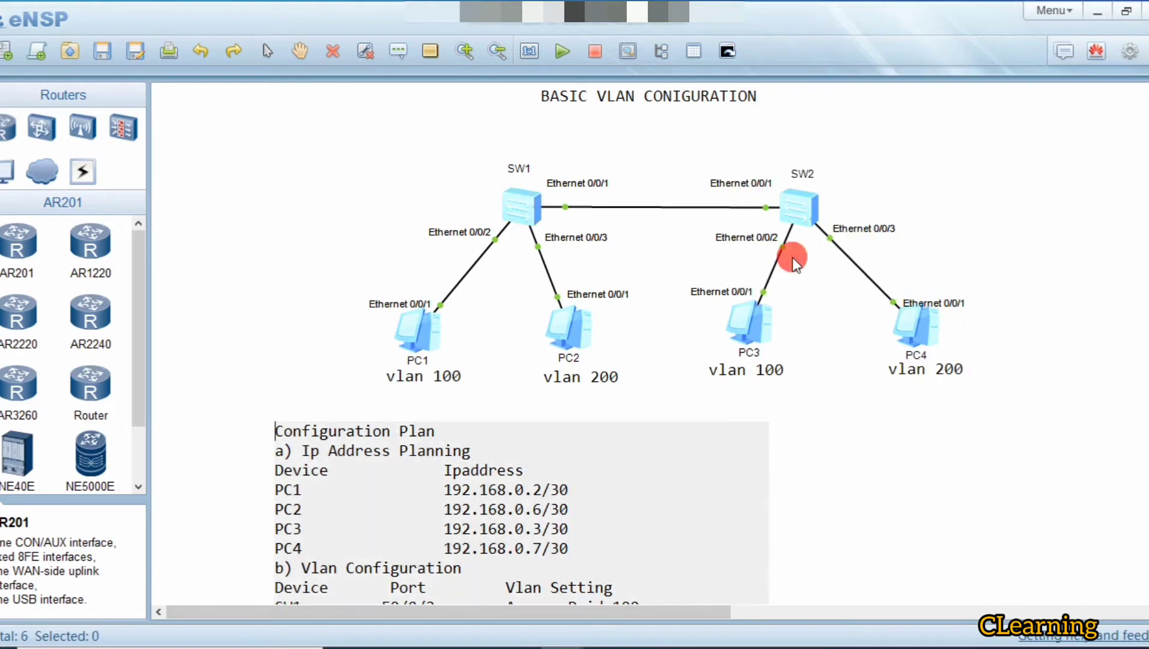
{"action": "double_click", "coordinate": [803, 204]}
{"action": "type", "text": "sys"}
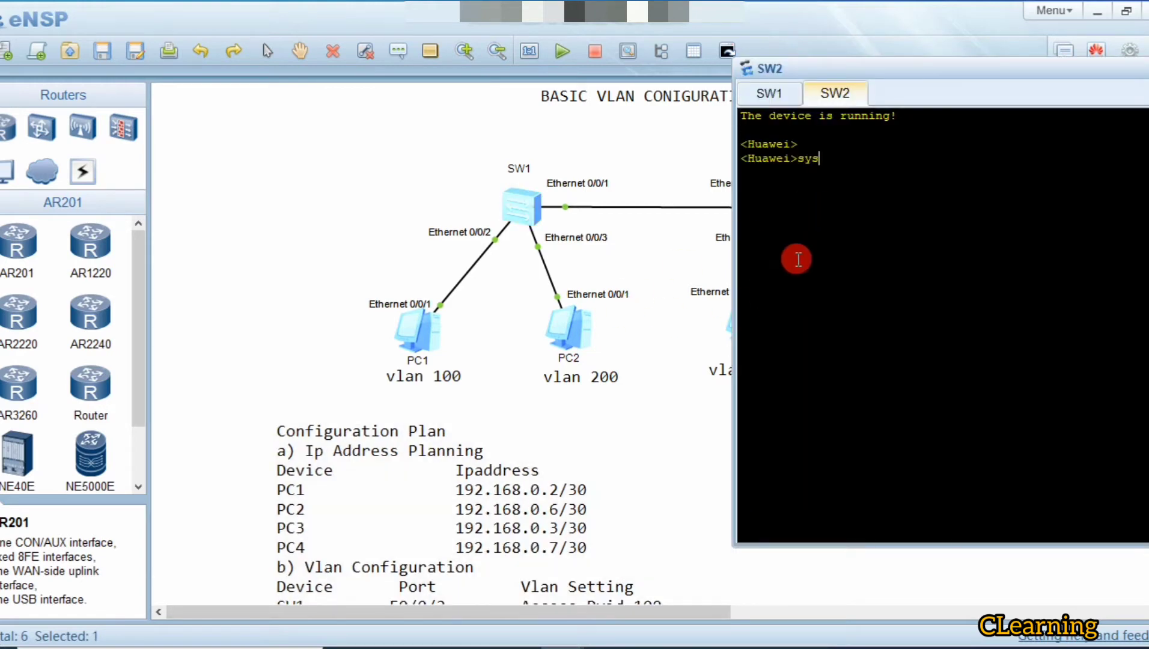
{"action": "key", "text": "Return"}
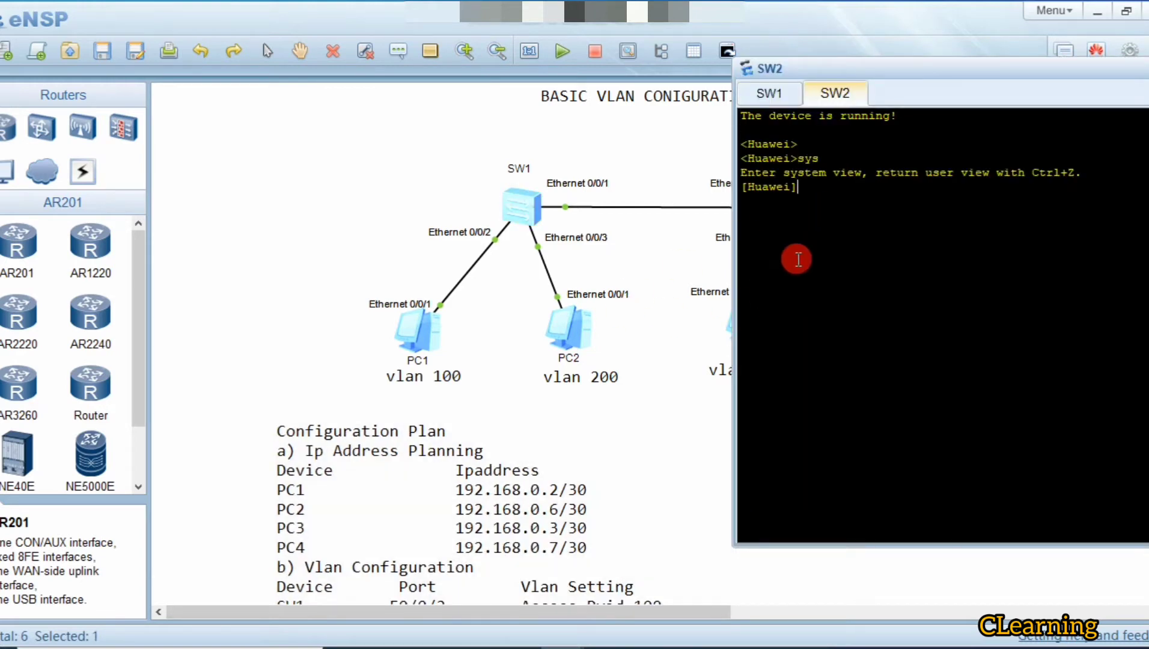
{"action": "type", "text": "sys SW2"}
{"action": "key", "text": "Return"}
{"action": "key", "text": "Return"}
{"action": "key", "text": "Return"}
{"action": "type", "text": "in"}
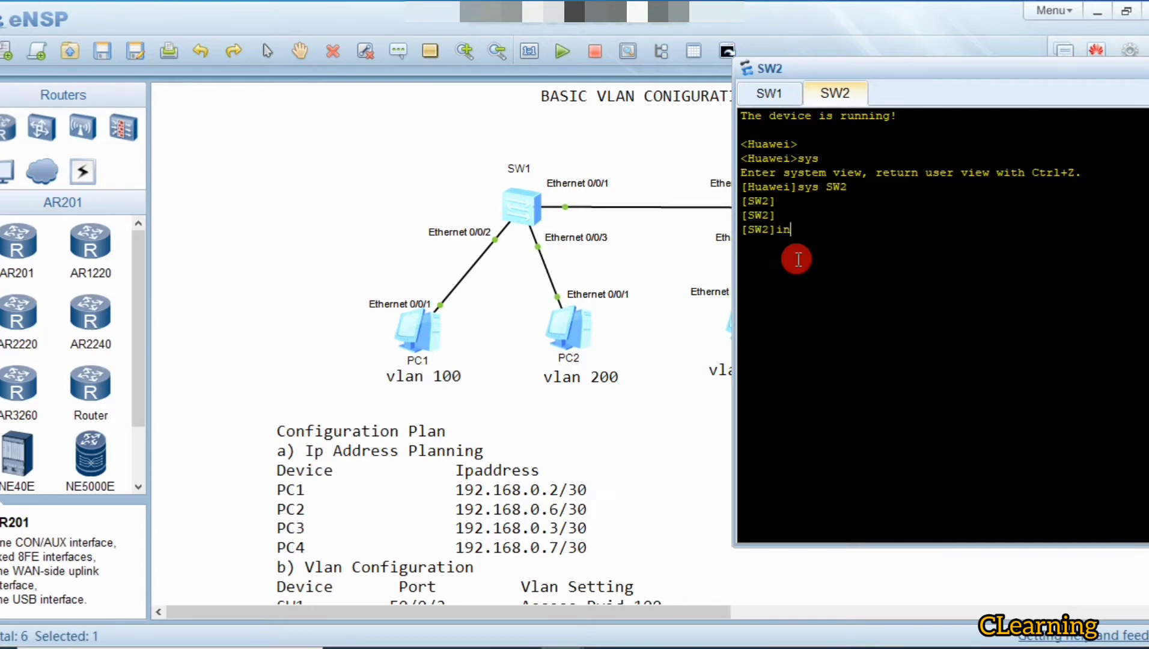
{"action": "type", "text": "t eth0/01sys"}
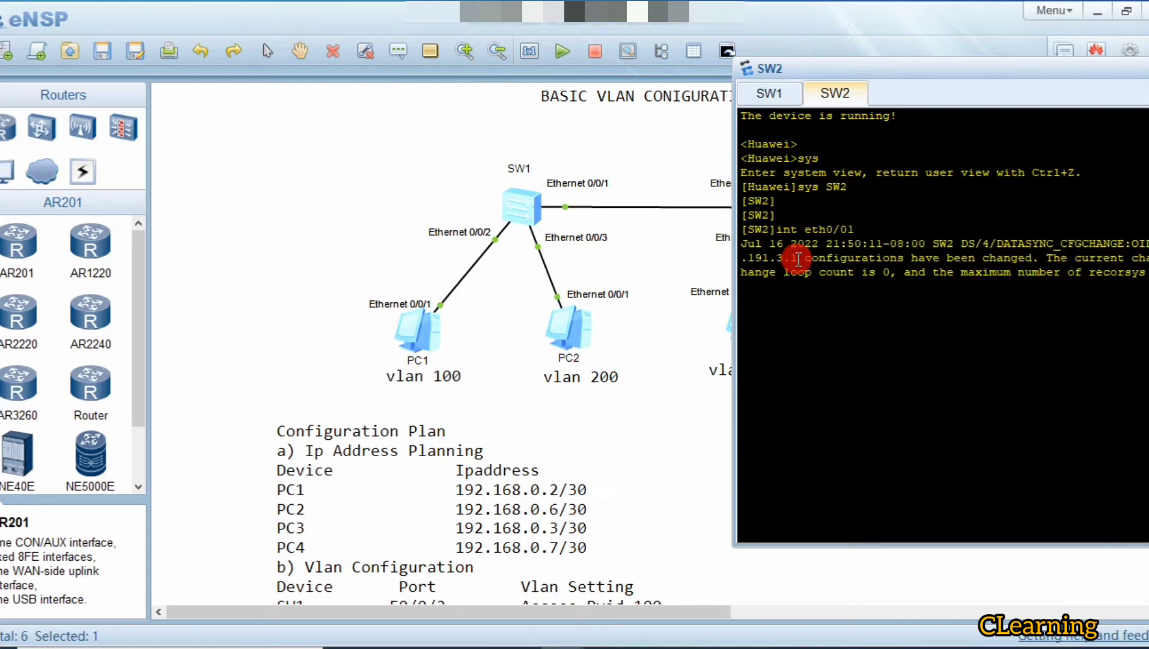
{"action": "key", "text": "BackSpace"}
{"action": "key", "text": "BackSpace"}
{"action": "key", "text": "BackSpace"}
{"action": "key", "text": "Return"}
{"action": "type", "text": "sys SW2"}
{"action": "key", "text": "BackSpace"}
{"action": "key", "text": "BackSpace"}
{"action": "key", "text": "BackSpace"}
{"action": "key", "text": "BackSpace"}
{"action": "key", "text": "BackSpace"}
{"action": "key", "text": "BackSpace"}
{"action": "key", "text": "BackSpace"}
- Enter the Ethernet 0/0/1 interface view on SW2 and move the console clear of the switches in the topology
{"action": "type", "text": "int eth0/0/"}
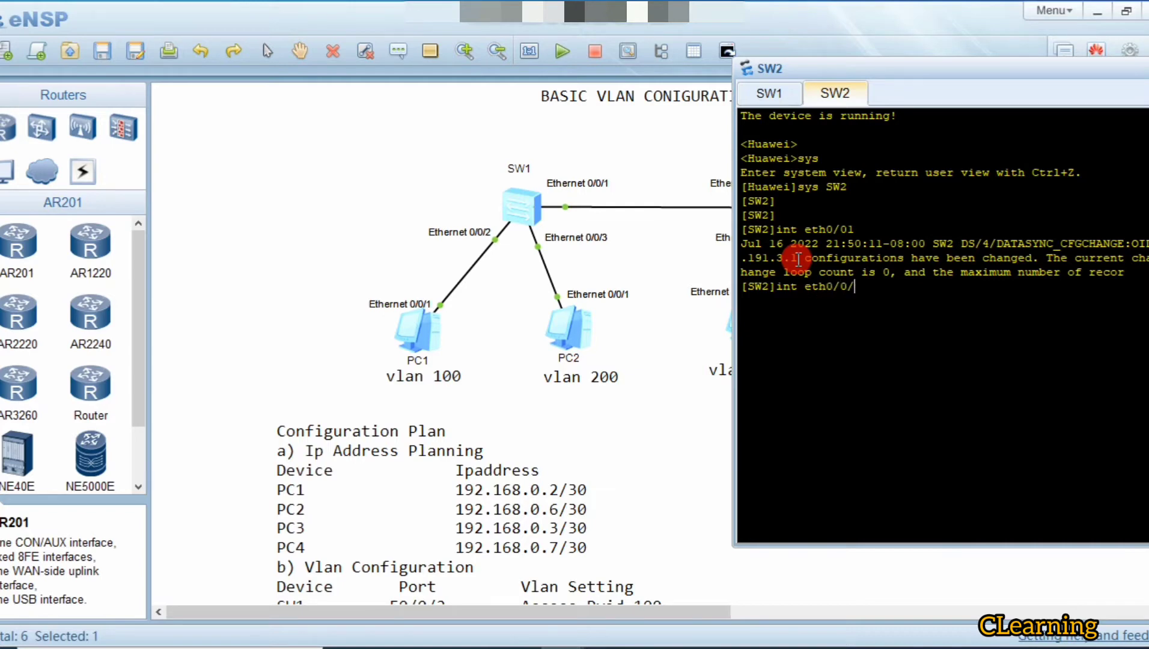
{"action": "type", "text": "1"}
{"action": "key", "text": "Return"}
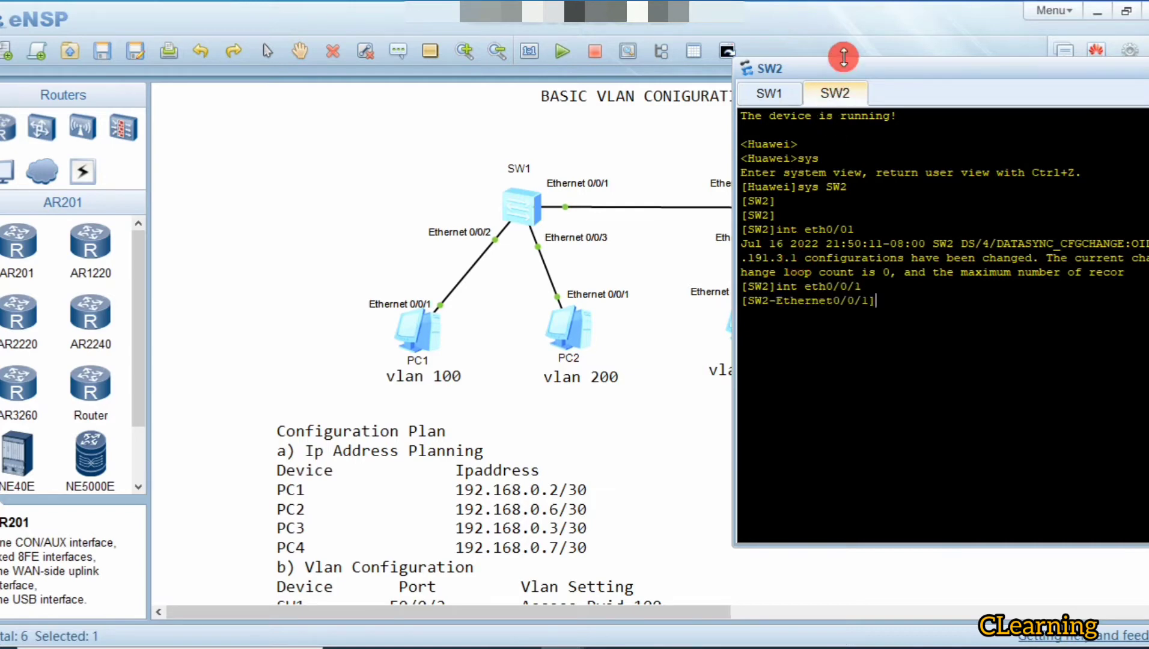
{"action": "left_click_drag", "start_coordinate": [859, 72], "coordinate": [1000, 293]}
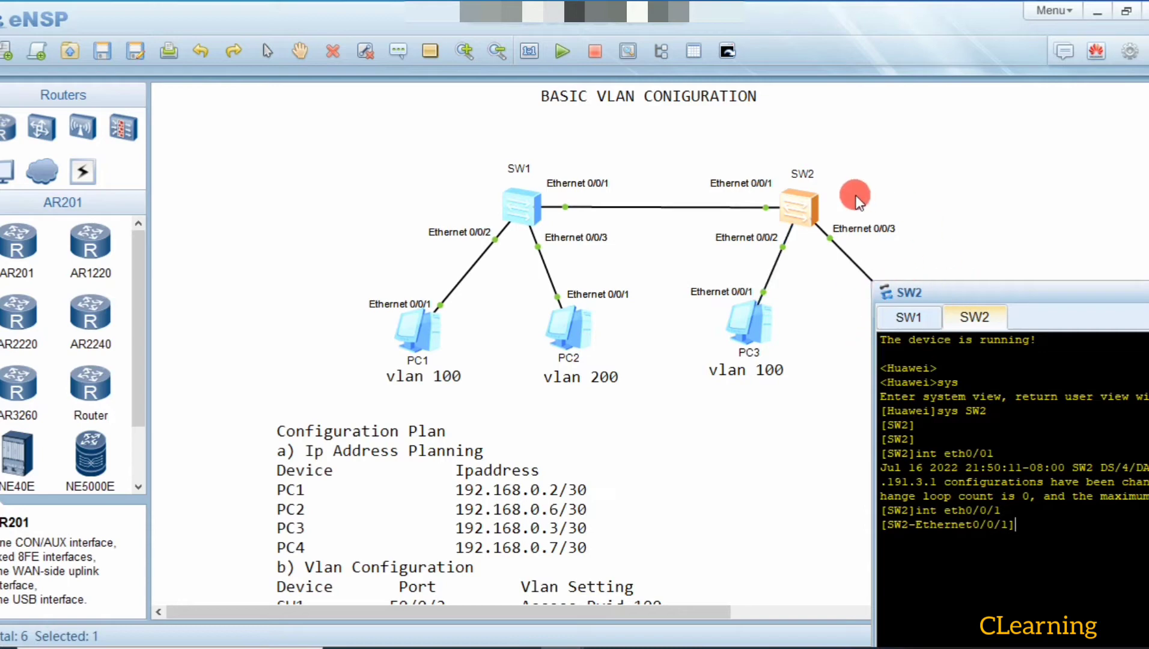
{"action": "left_click_drag", "start_coordinate": [941, 289], "coordinate": [952, 175]}
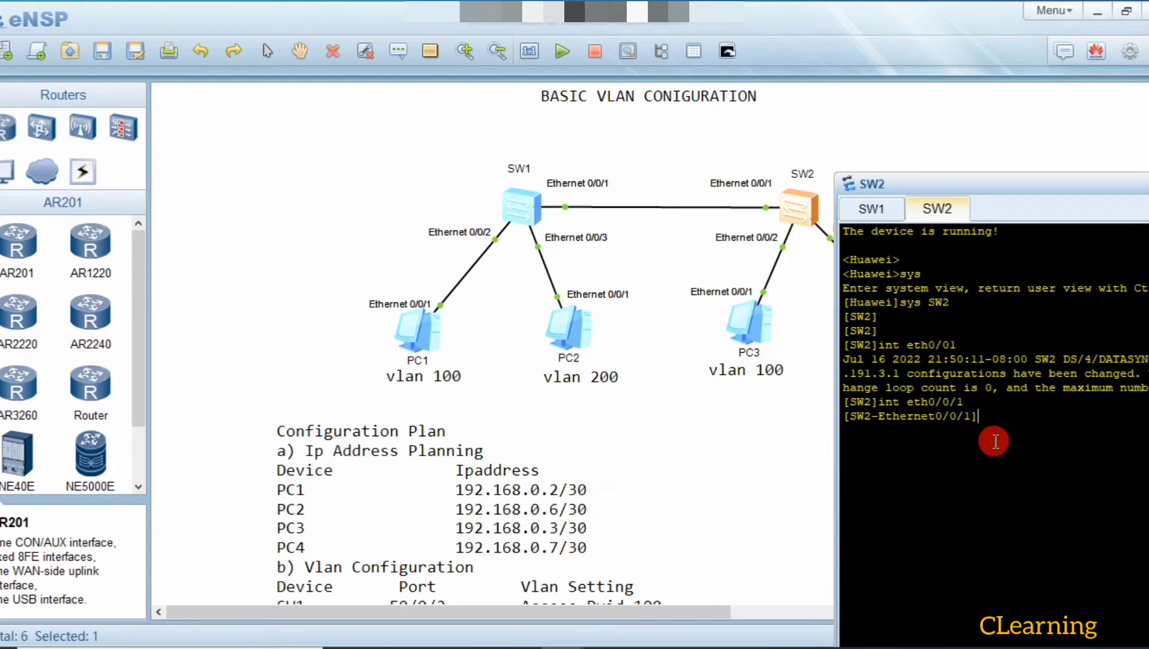
- Set the link type of SW2's Ethernet 0/0/1 port to trunk
{"action": "type", "text": "po"}
{"action": "key", "text": "Tab"}
{"action": "type", "text": "li"}
{"action": "key", "text": "Tab"}
{"action": "type", "text": "tr"}
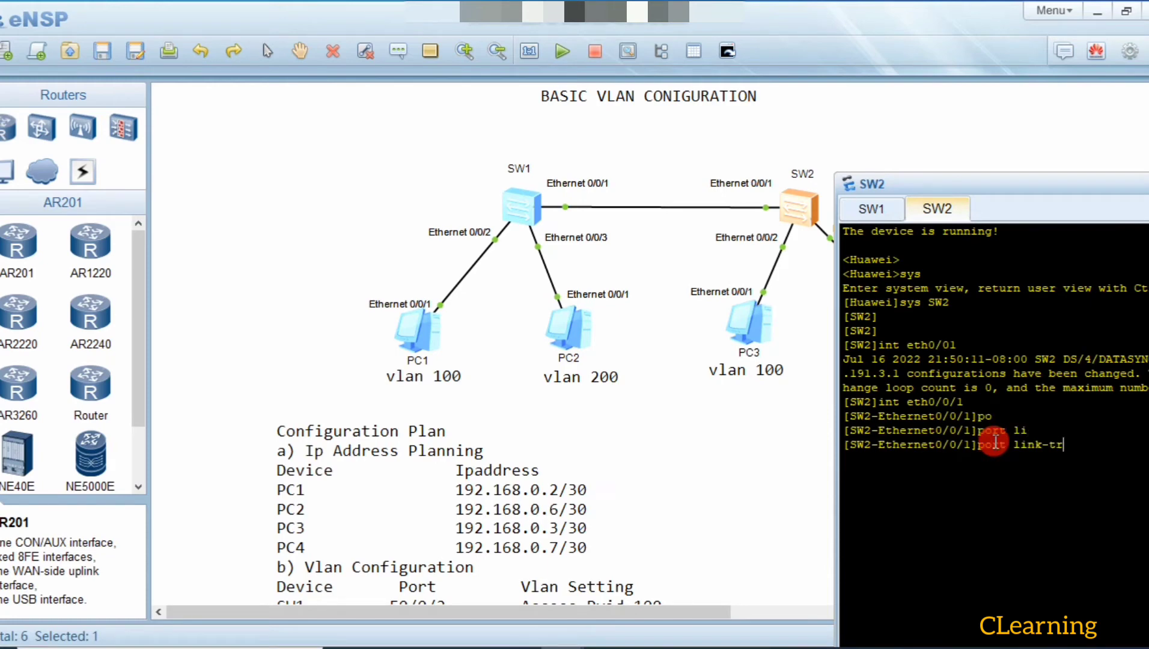
{"action": "key", "text": "Tab"}
{"action": "key", "text": "BackSpace"}
{"action": "key", "text": "Tab"}
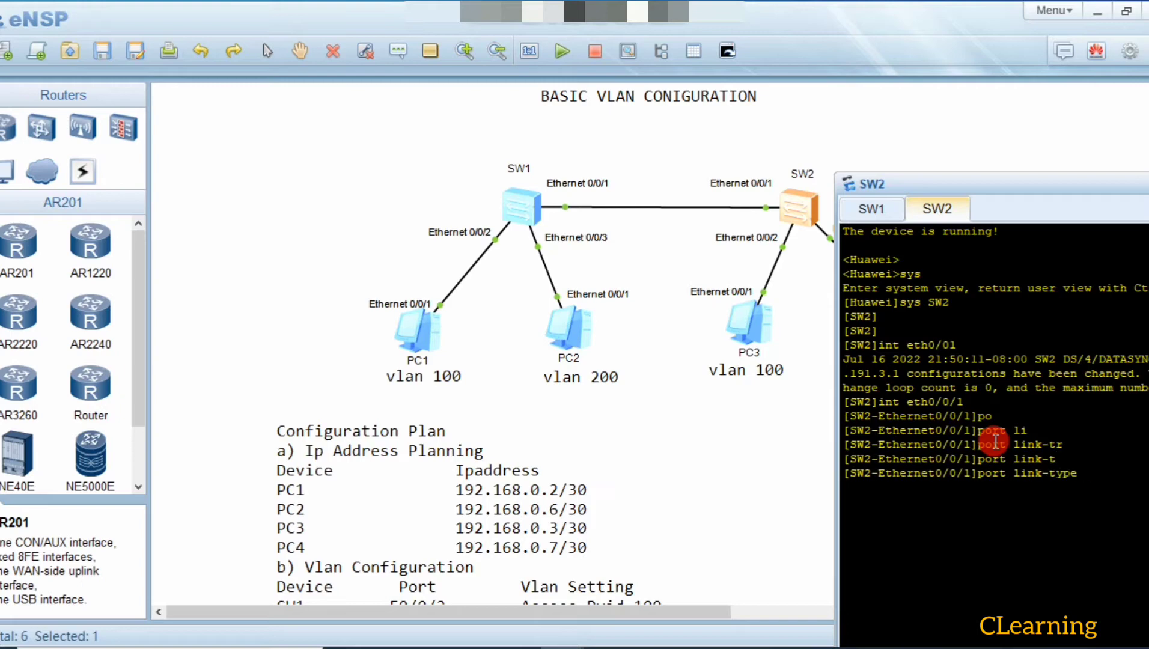
{"action": "type", "text": "tr"}
{"action": "key", "text": "Tab"}
{"action": "key", "text": "Return"}
- Allow VLANs 100 and 200 to pass through SW2's Ethernet 0/0/1 trunk port
{"action": "type", "text": "po"}
{"action": "key", "text": "Tab"}
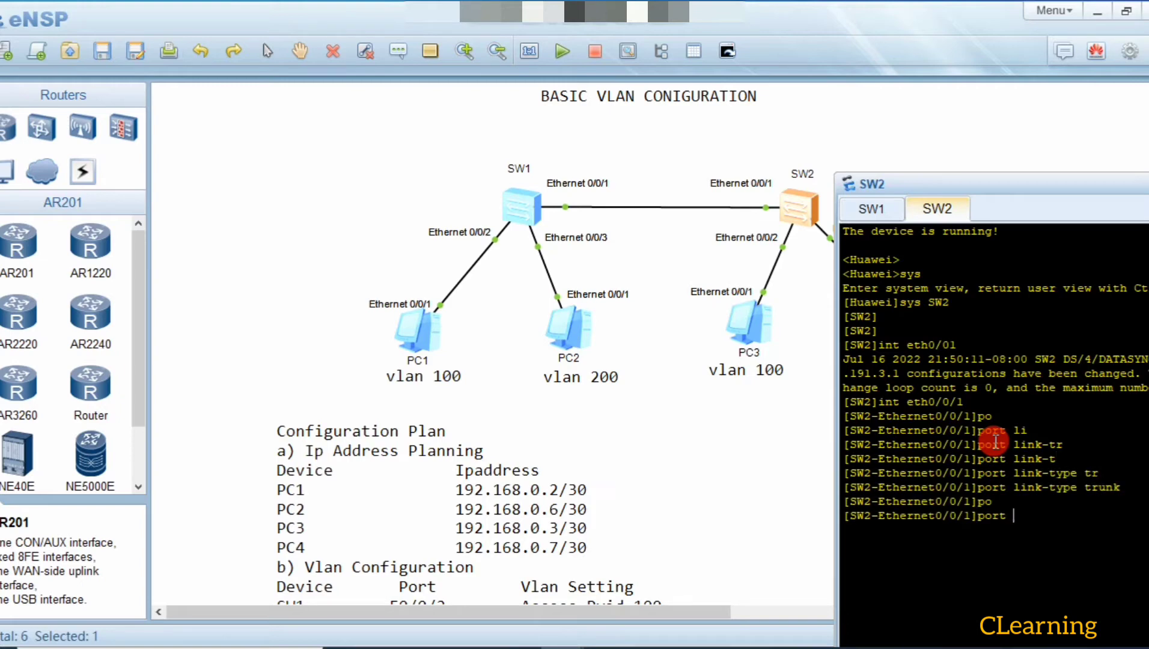
{"action": "type", "text": "tr"}
{"action": "key", "text": "Tab"}
{"action": "type", "text": "al"}
{"action": "key", "text": "Tab"}
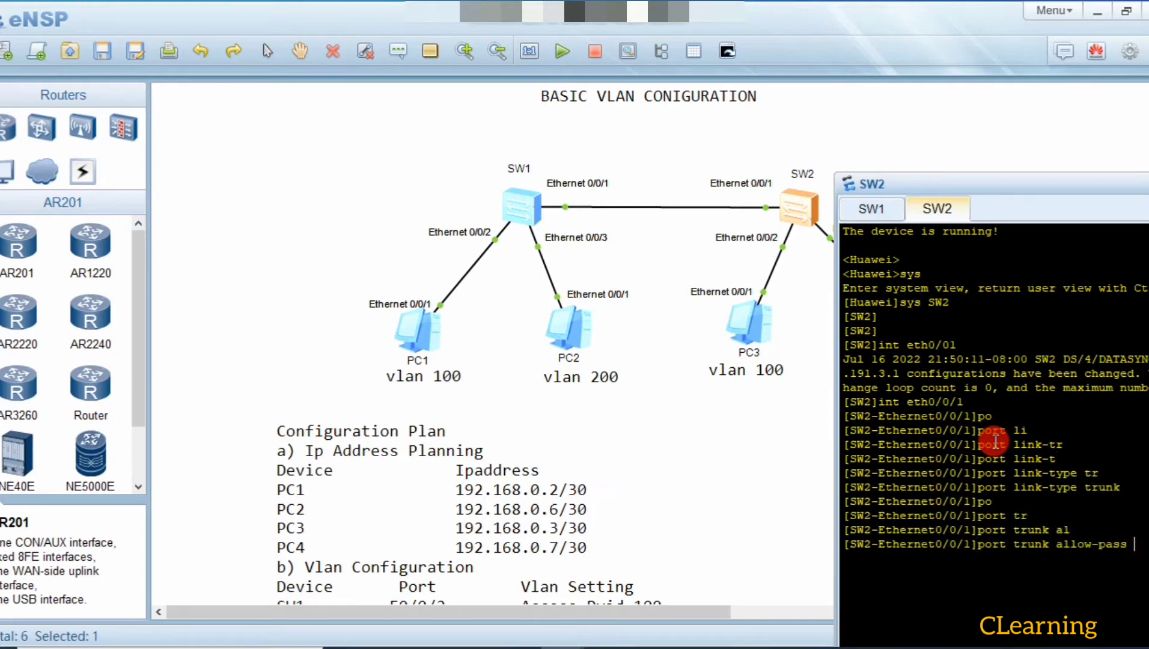
{"action": "type", "text": "vl"}
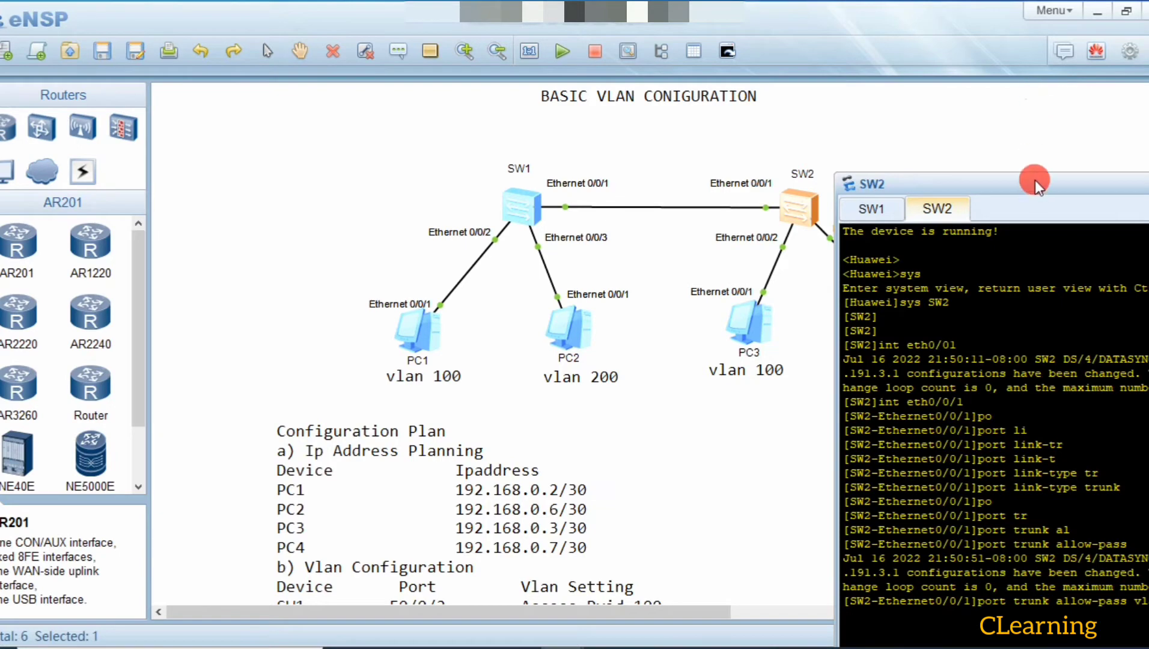
{"action": "left_click_drag", "start_coordinate": [1035, 180], "coordinate": [864, 172]}
{"action": "key", "text": "Return"}
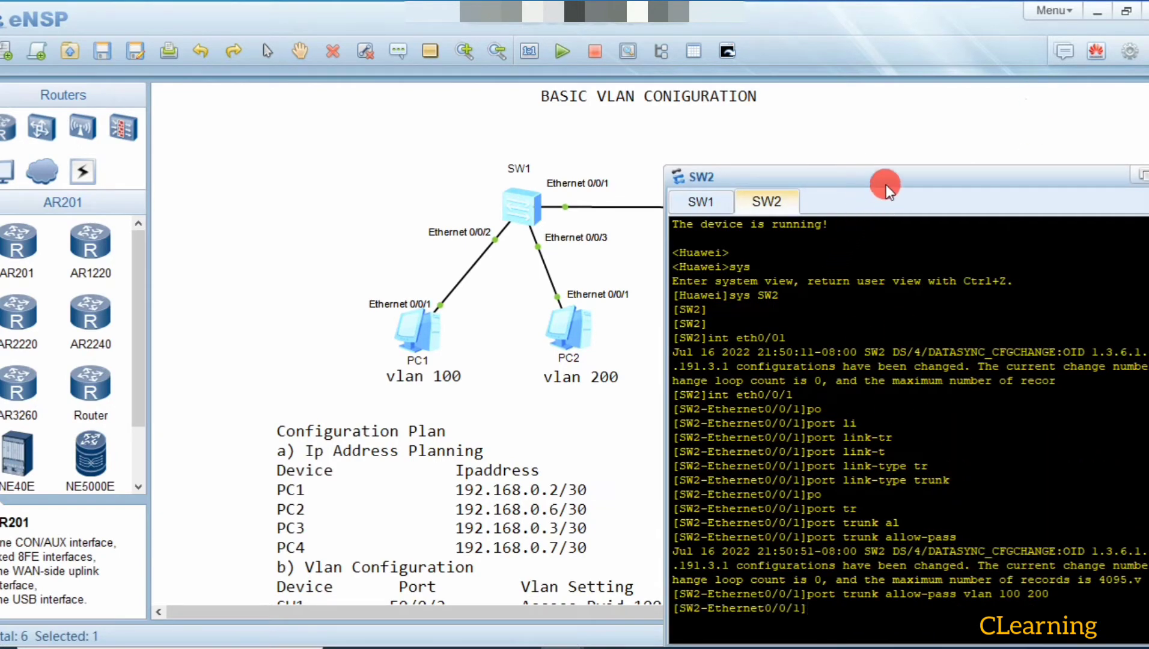
- Move the SW2 console so both switches in the topology are uncovered, and clear its output
{"action": "left_click_drag", "start_coordinate": [886, 185], "coordinate": [1010, 134]}
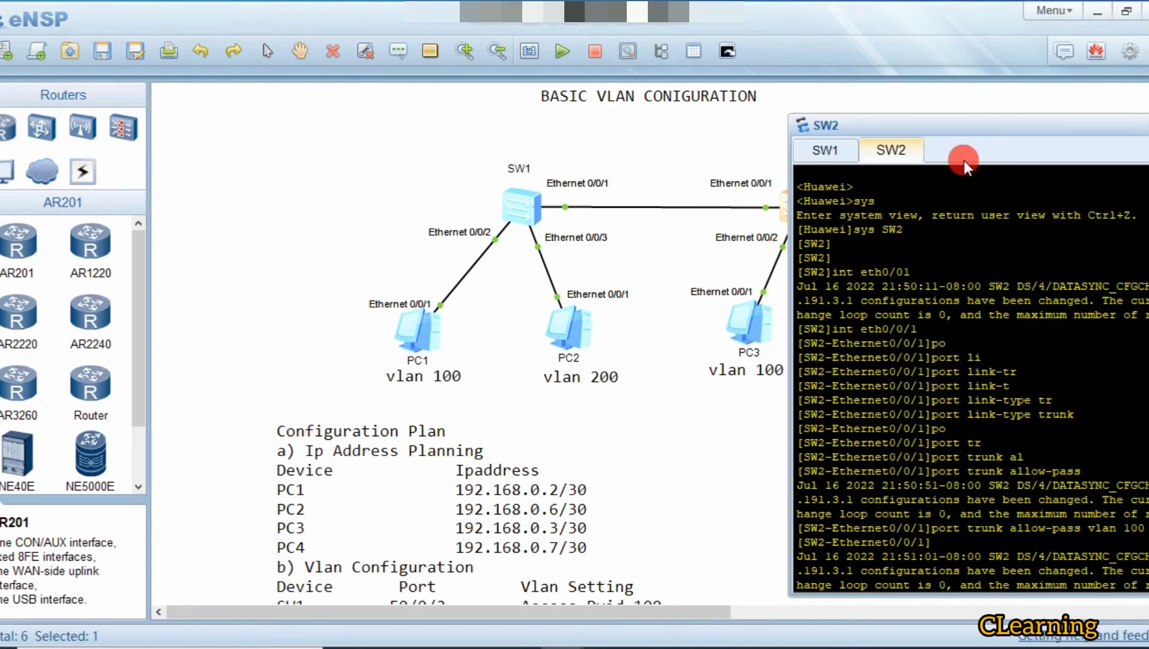
{"action": "left_click_drag", "start_coordinate": [907, 131], "coordinate": [823, 136]}
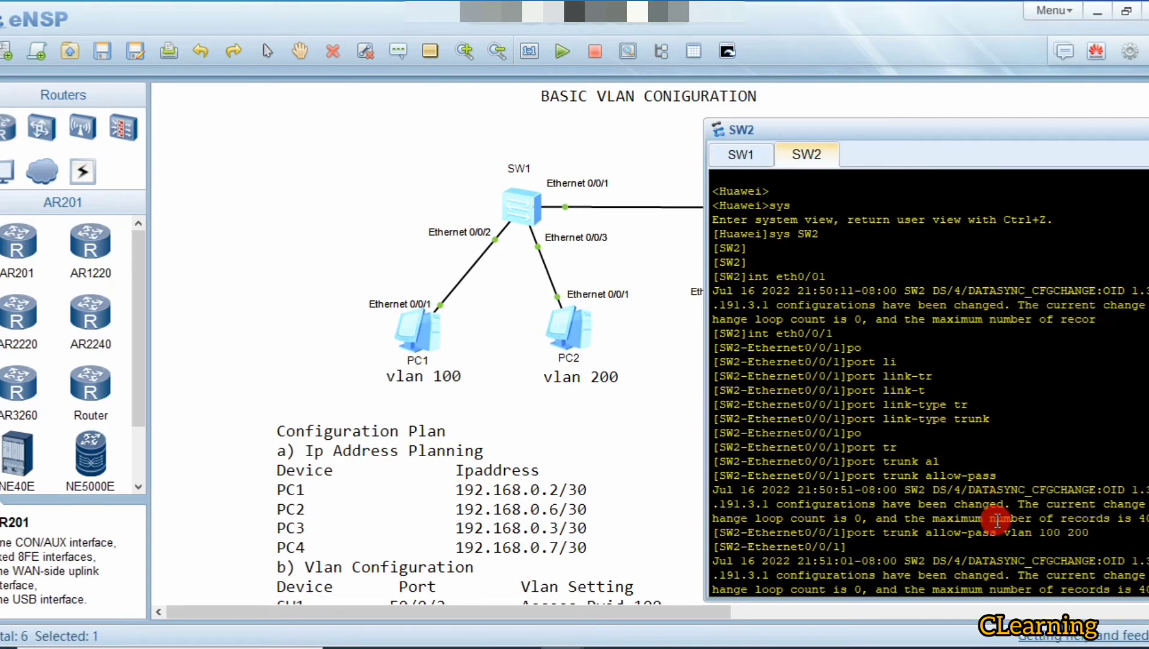
{"action": "key", "text": "Return"}
{"action": "key", "text": "Return"}
{"action": "key", "text": "Return"}
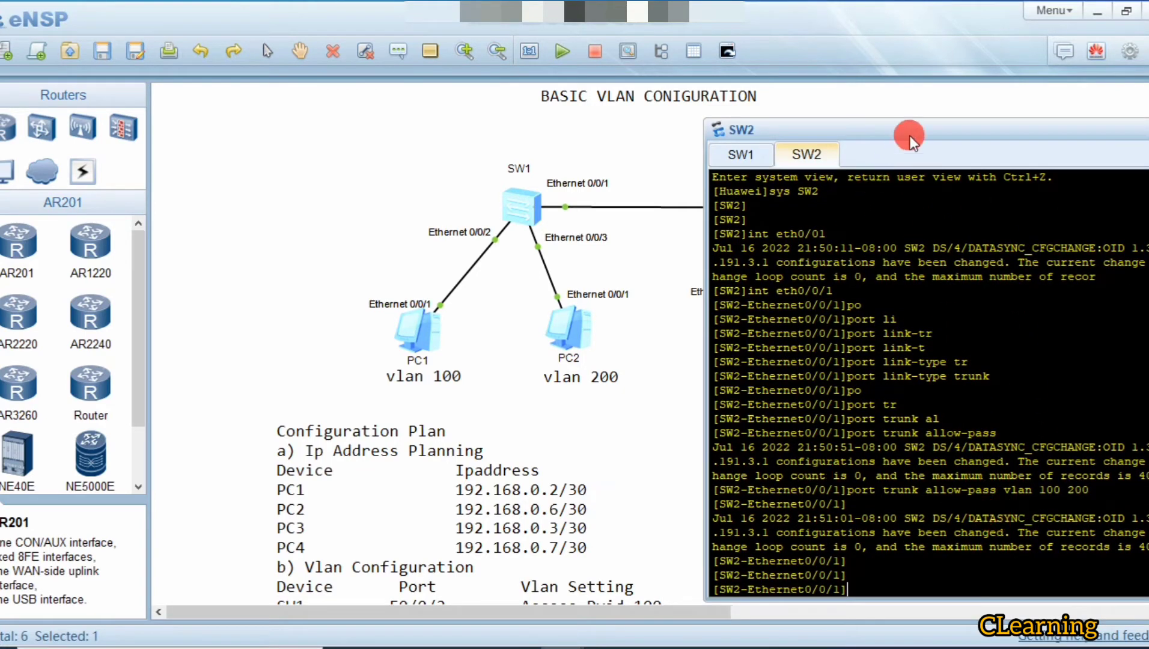
{"action": "left_click_drag", "start_coordinate": [911, 138], "coordinate": [528, 376]}
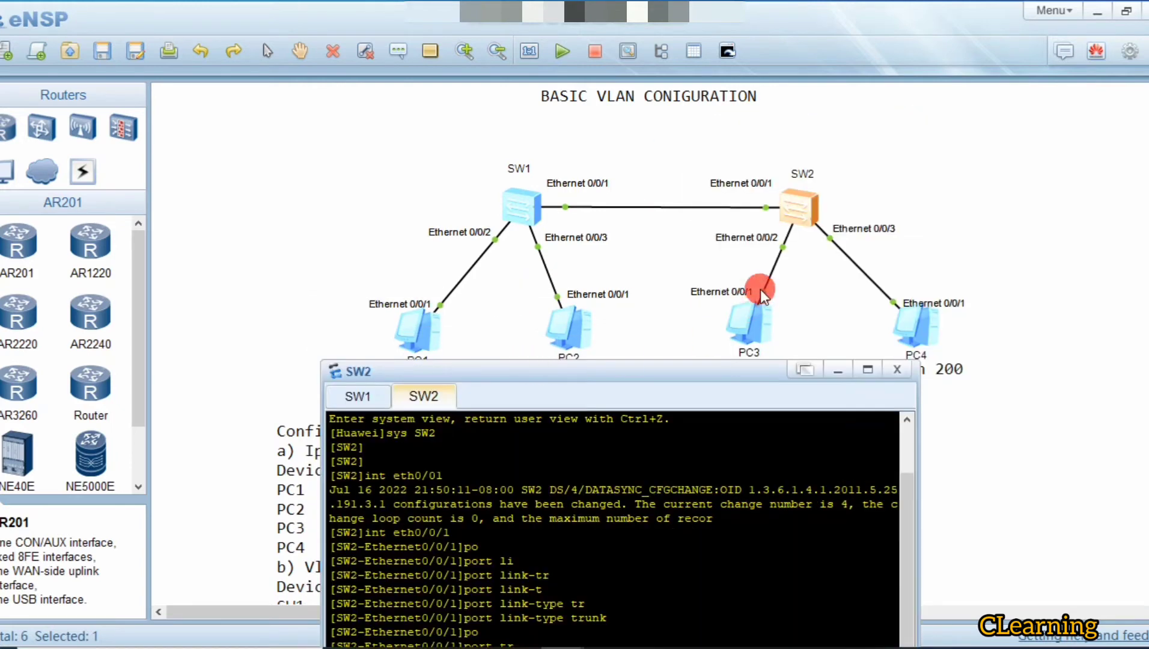
{"action": "left_click_drag", "start_coordinate": [612, 370], "coordinate": [703, 296]}
{"action": "right_click", "coordinate": [639, 458]}
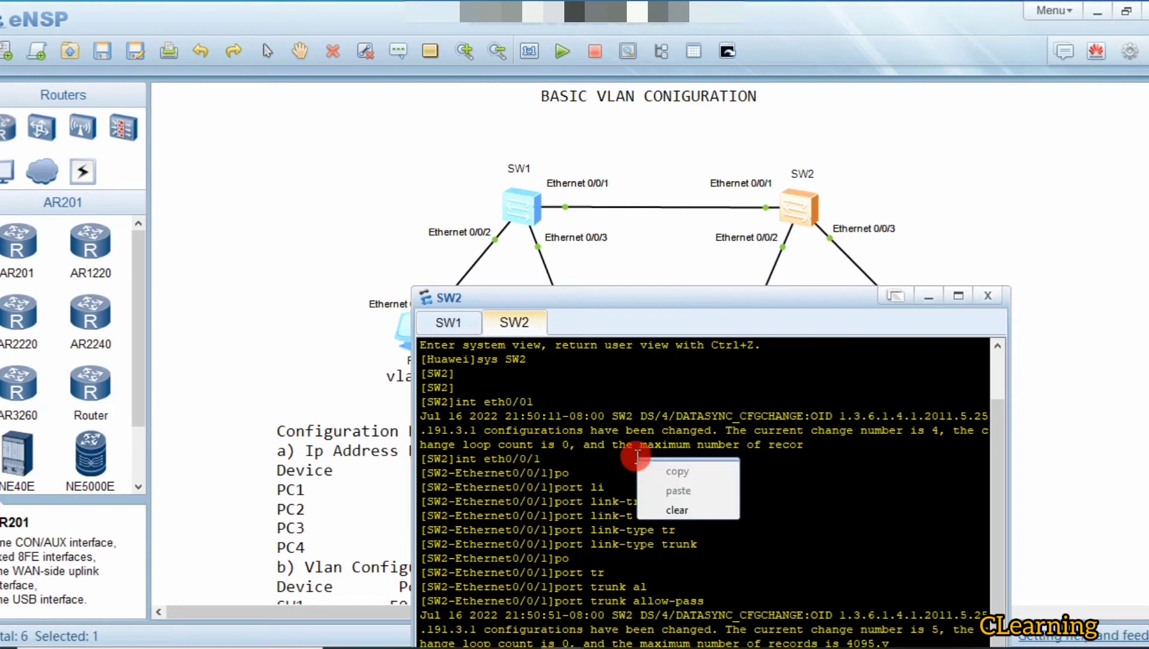
{"action": "left_click", "coordinate": [692, 510]}
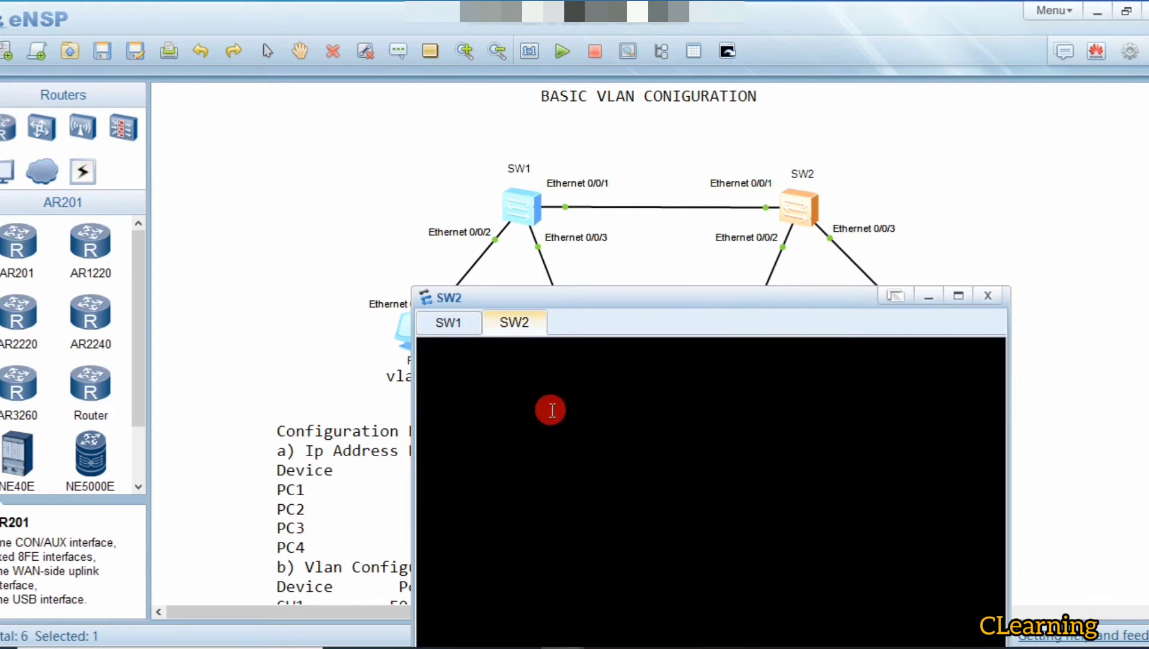
{"action": "key", "text": "Return"}
- Enter the Ethernet 0/0/2 interface view on SW2
{"action": "type", "text": "int"}
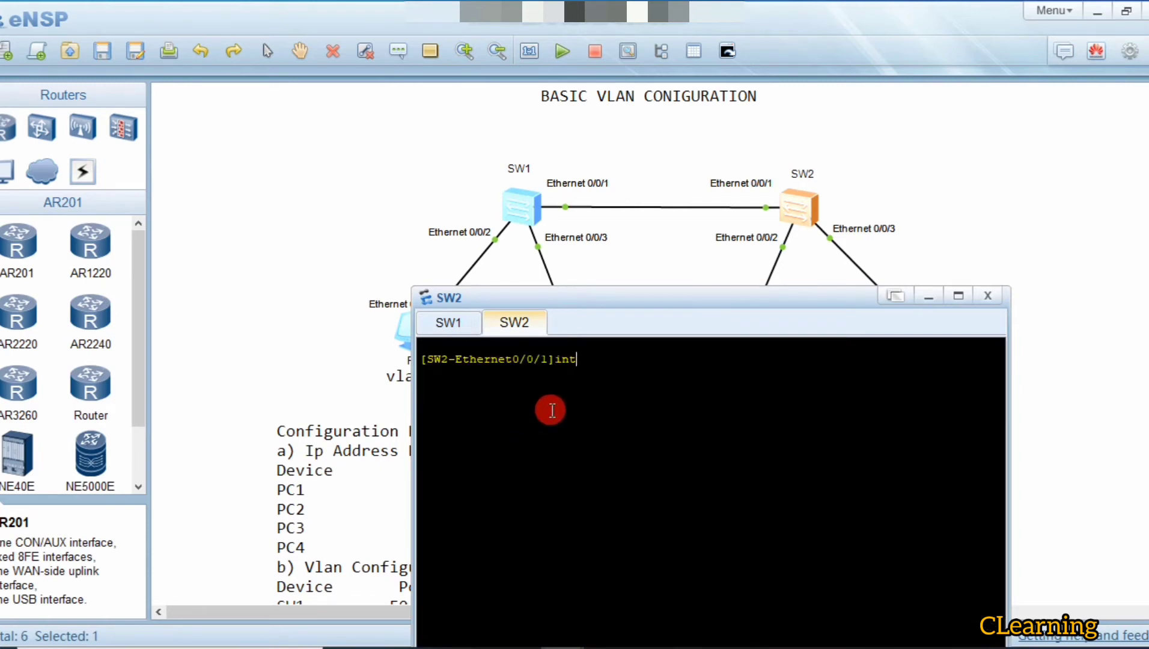
{"action": "type", "text": " e0/0/2"}
{"action": "key", "text": "Return"}
{"action": "type", "text": "po li"}
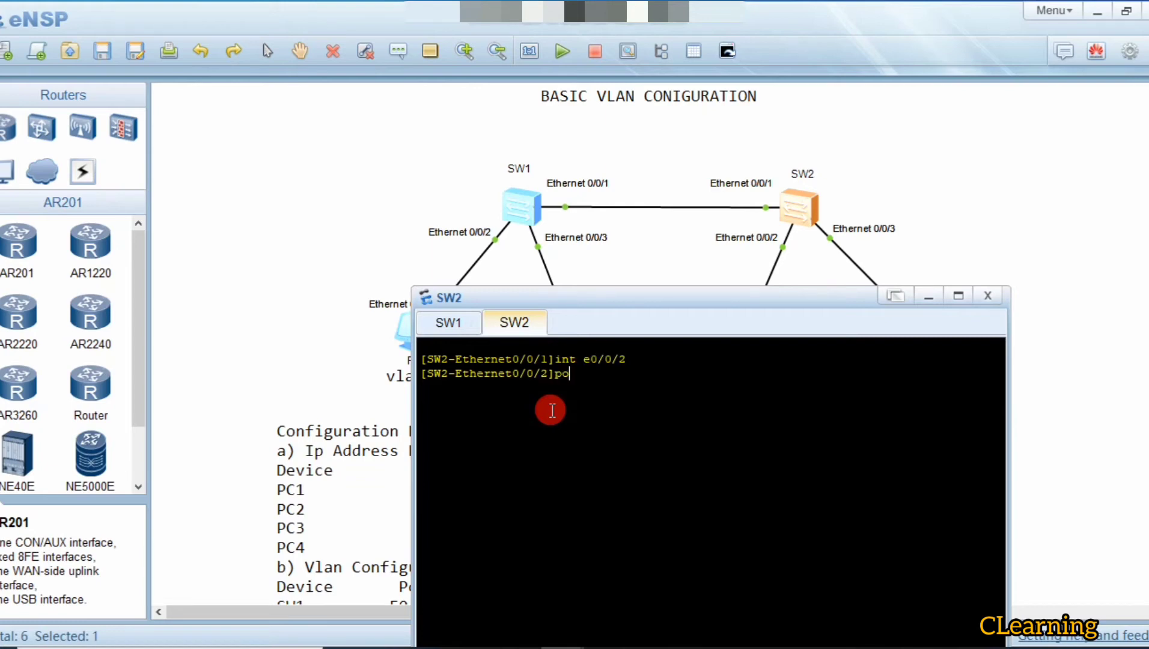
{"action": "key", "text": "Tab"}
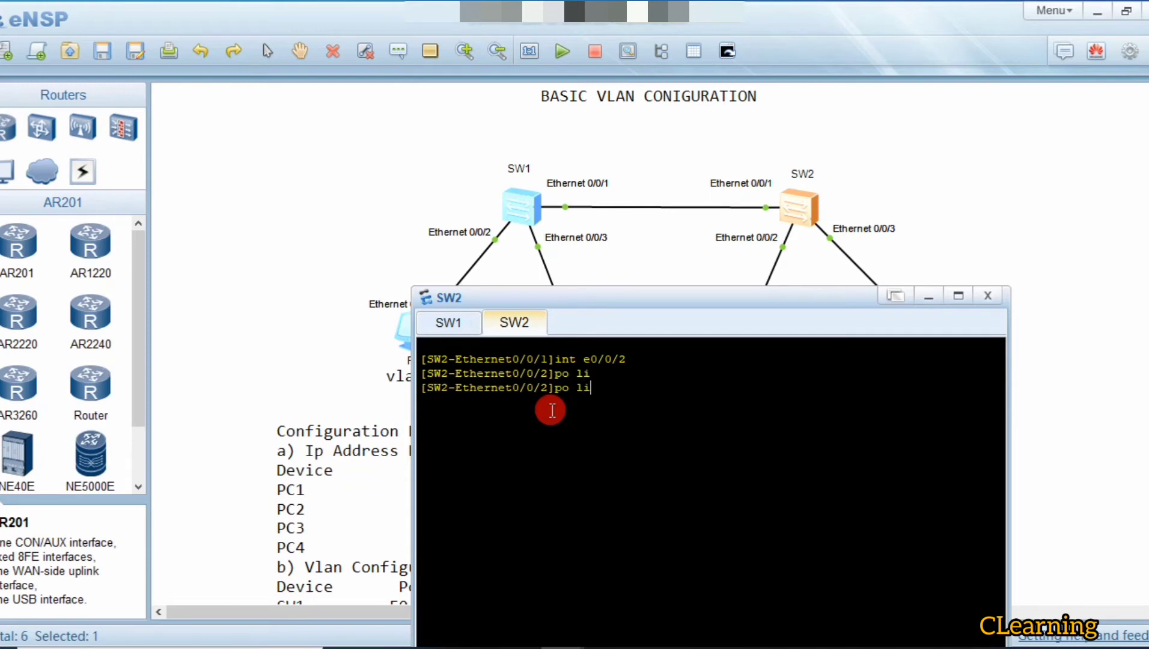
{"action": "key", "text": "BackSpace"}
{"action": "type", "text": "li"}
{"action": "key", "text": "Tab"}
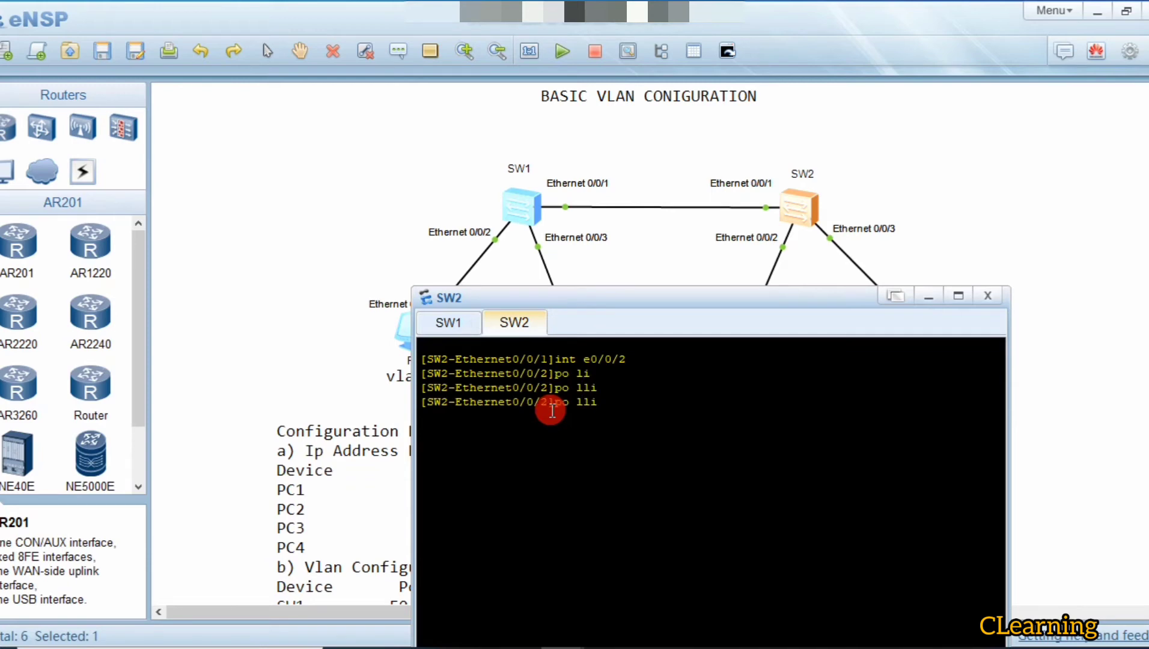
{"action": "key", "text": "BackSpace"}
{"action": "key", "text": "BackSpace"}
{"action": "key", "text": "BackSpace"}
{"action": "key", "text": "BackSpace"}
{"action": "key", "text": "BackSpace"}
{"action": "key", "text": "BackSpace"}
- Set the link type of SW2's Ethernet 0/0/2 port to access
{"action": "type", "text": "po"}
{"action": "key", "text": "Tab"}
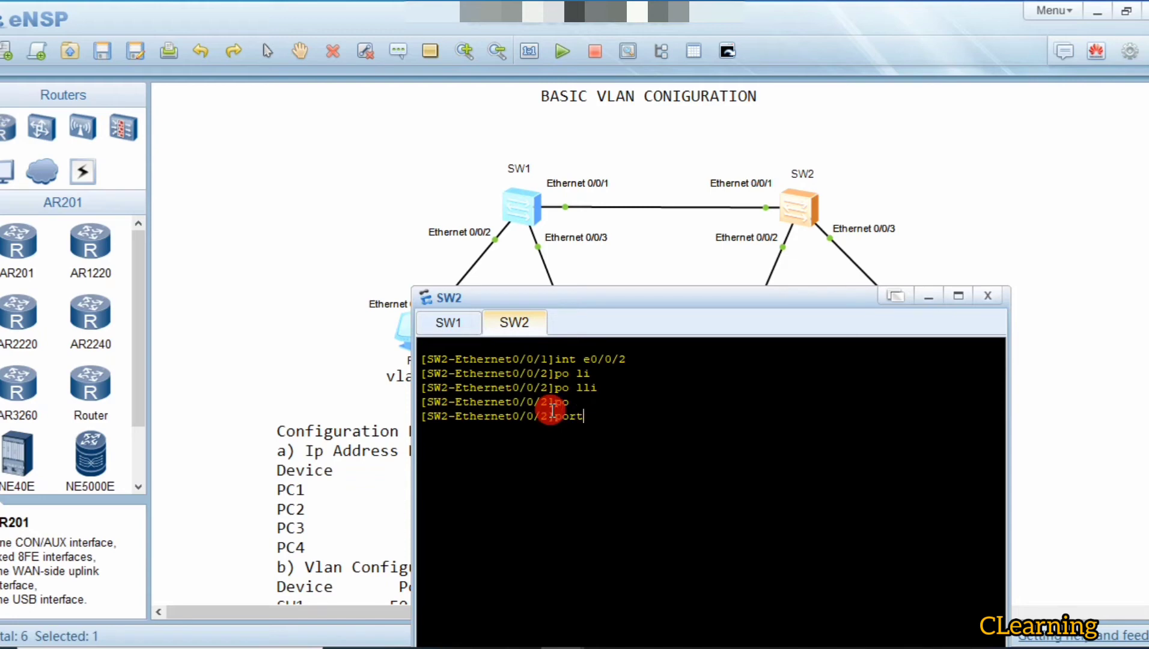
{"action": "type", "text": "l"}
{"action": "key", "text": "Tab"}
{"action": "type", "text": "t"}
{"action": "key", "text": "Tab"}
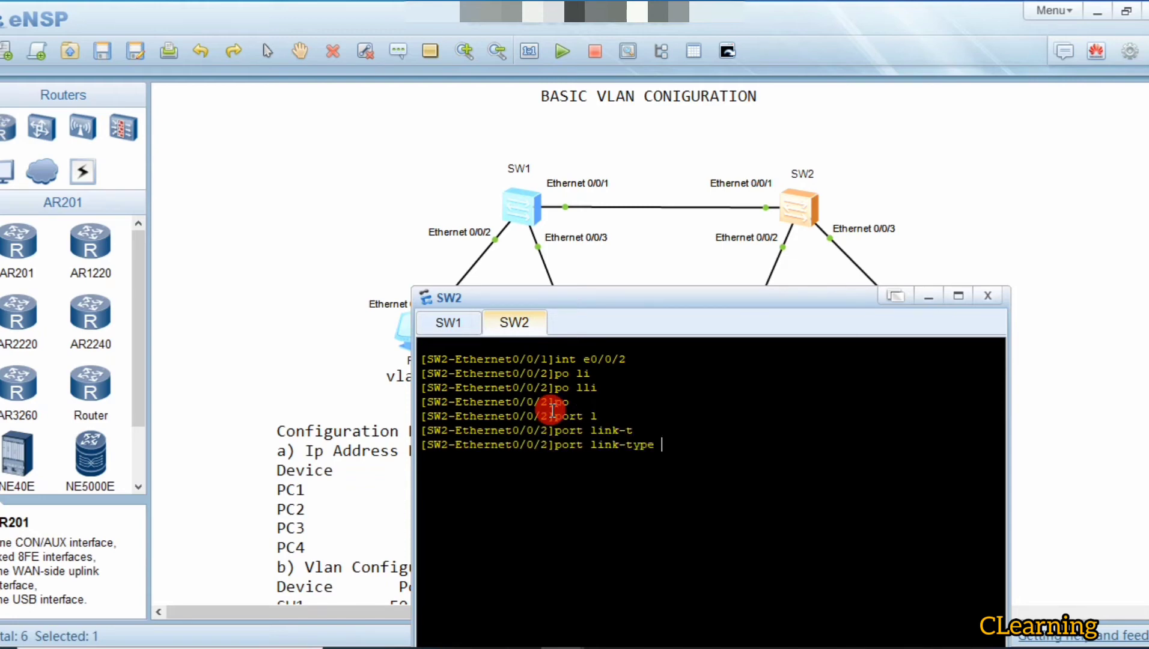
{"action": "type", "text": "ac"}
{"action": "key", "text": "Tab"}
{"action": "key", "text": "Return"}
- Try to assign VLAN 100 as the default VLAN of SW2's Ethernet 0/0/2 port
{"action": "type", "text": "po"}
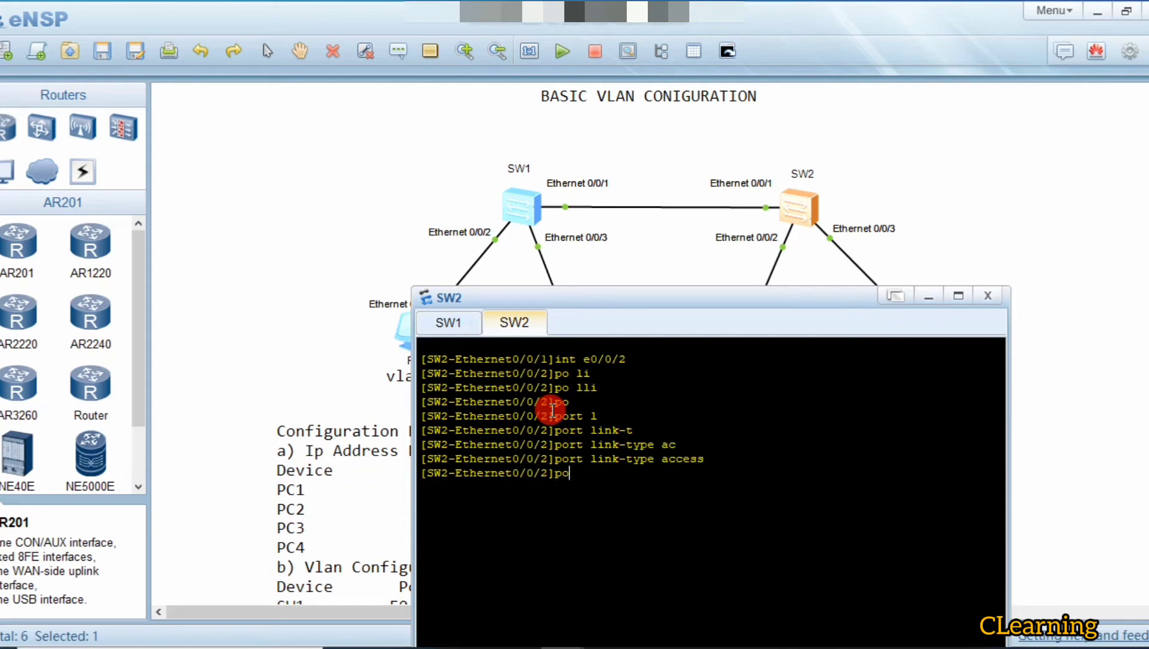
{"action": "key", "text": "Tab"}
{"action": "type", "text": "de"}
{"action": "key", "text": "Tab"}
{"action": "type", "text": "v"}
{"action": "key", "text": "Tab"}
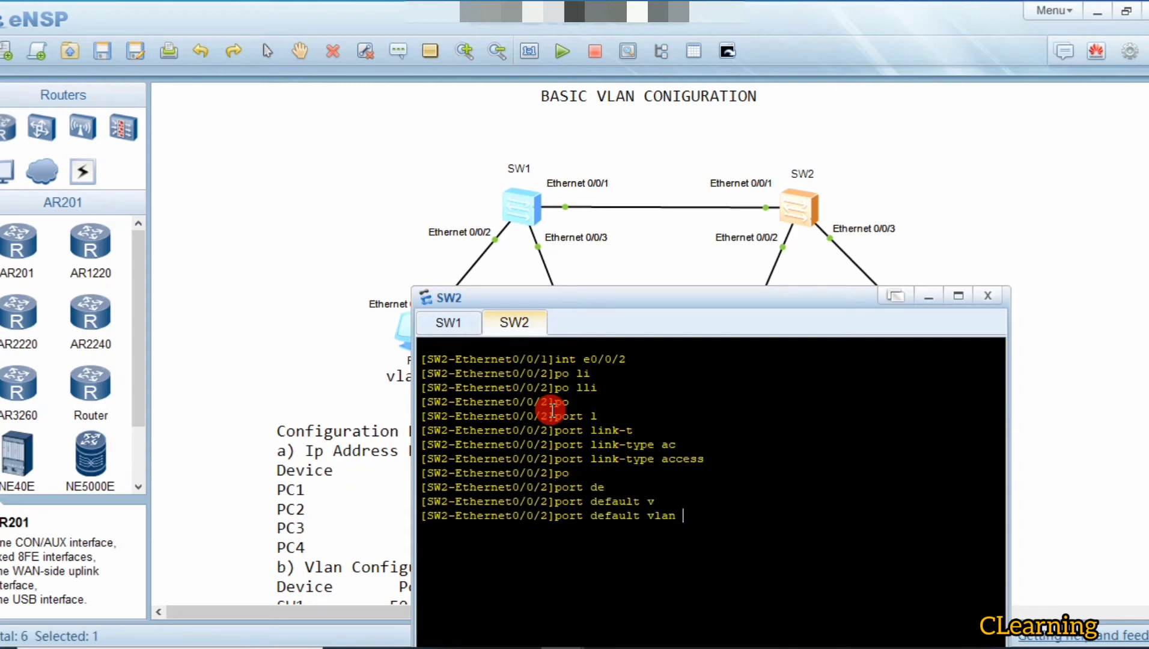
{"action": "type", "text": "100"}
{"action": "key", "text": "Return"}
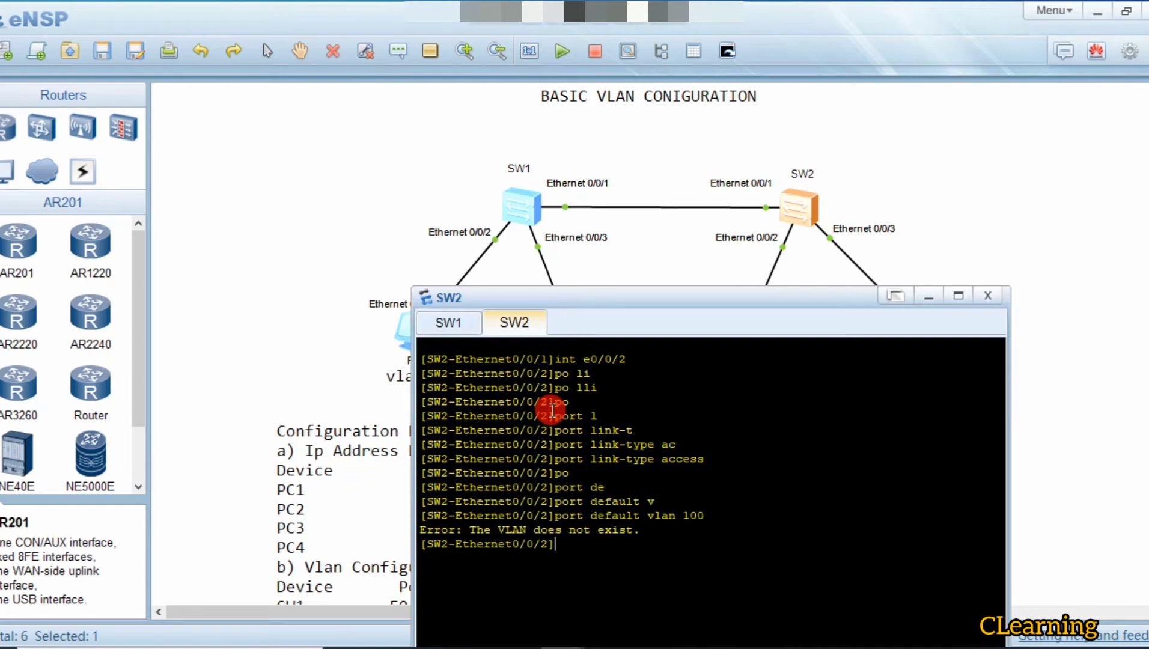
- Leave the Ethernet 0/0/2 interface view and return to SW2's system view
{"action": "type", "text": "q"}
{"action": "key", "text": "Return"}
{"action": "key", "text": "Return"}
{"action": "key", "text": "Return"}
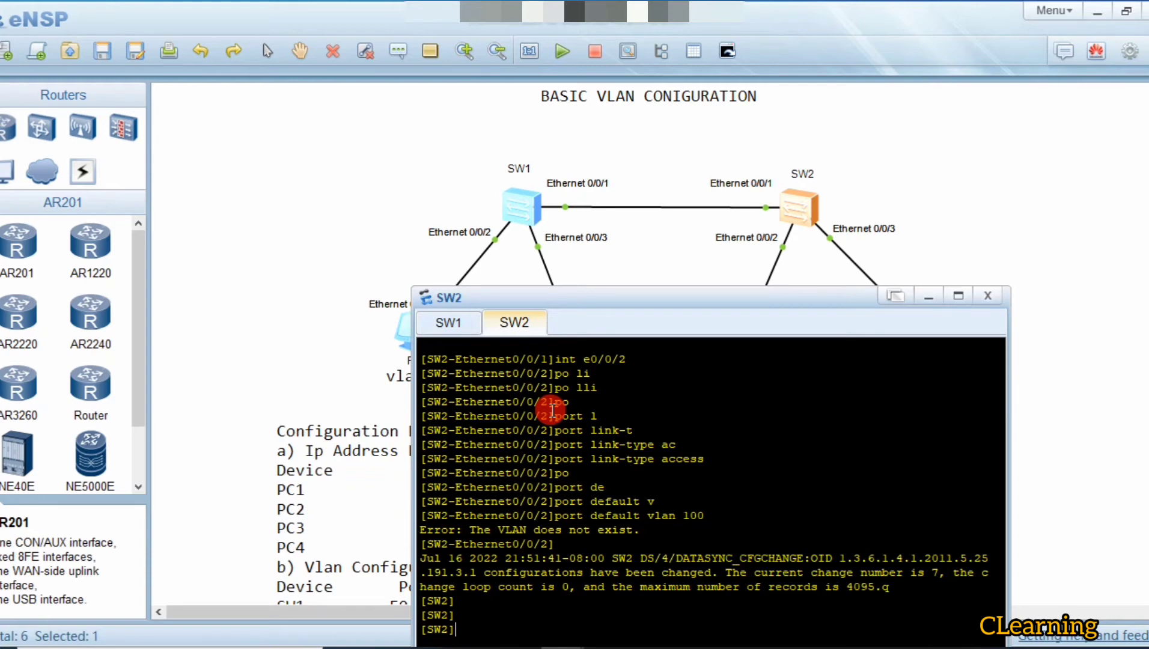
- Create VLANs 100 and 200 on SW2 with one batch command
{"action": "type", "text": "v"}
{"action": "key", "text": "Tab"}
{"action": "type", "text": "b"}
{"action": "left_click_drag", "start_coordinate": [577, 299], "coordinate": [643, 208]}
{"action": "key", "text": "Tab"}
{"action": "type", "text": "100 200"}
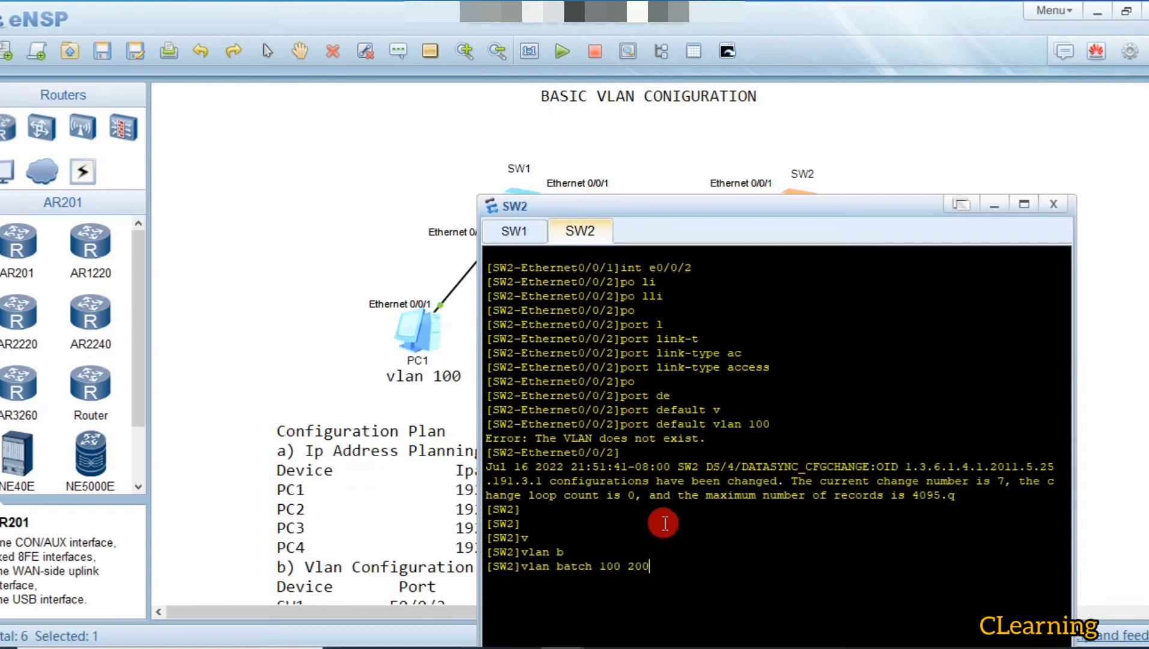
{"action": "key", "text": "Return"}
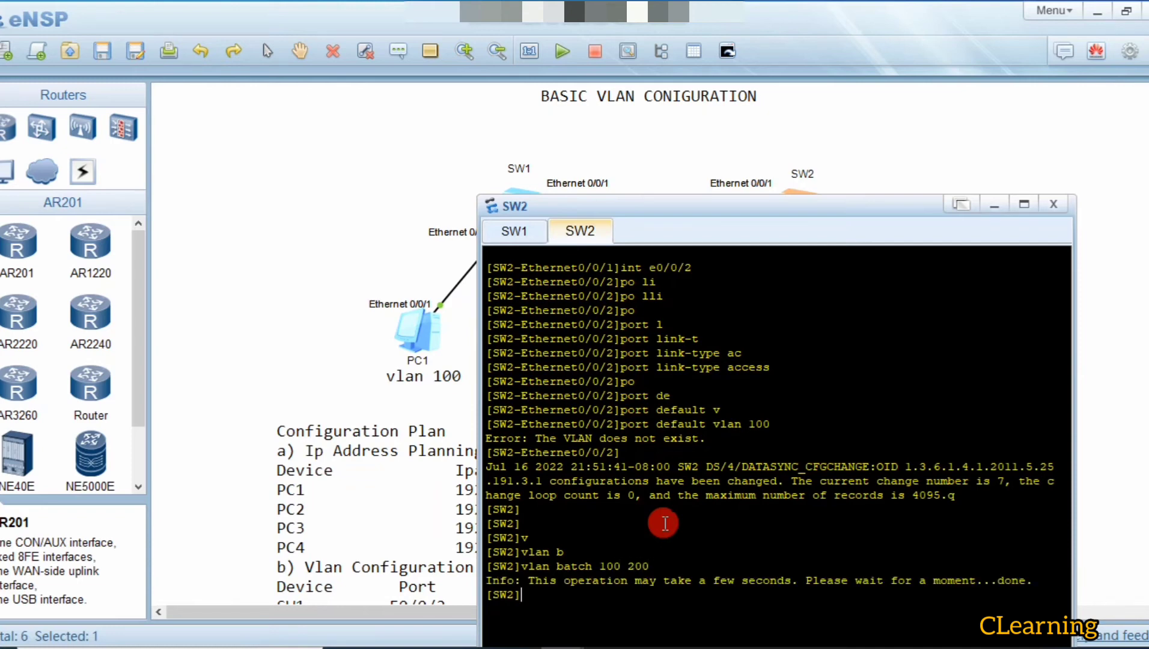
- Enter the Ethernet 0/0/2 interface view on SW2
{"action": "type", "text": "INT ETH0"}
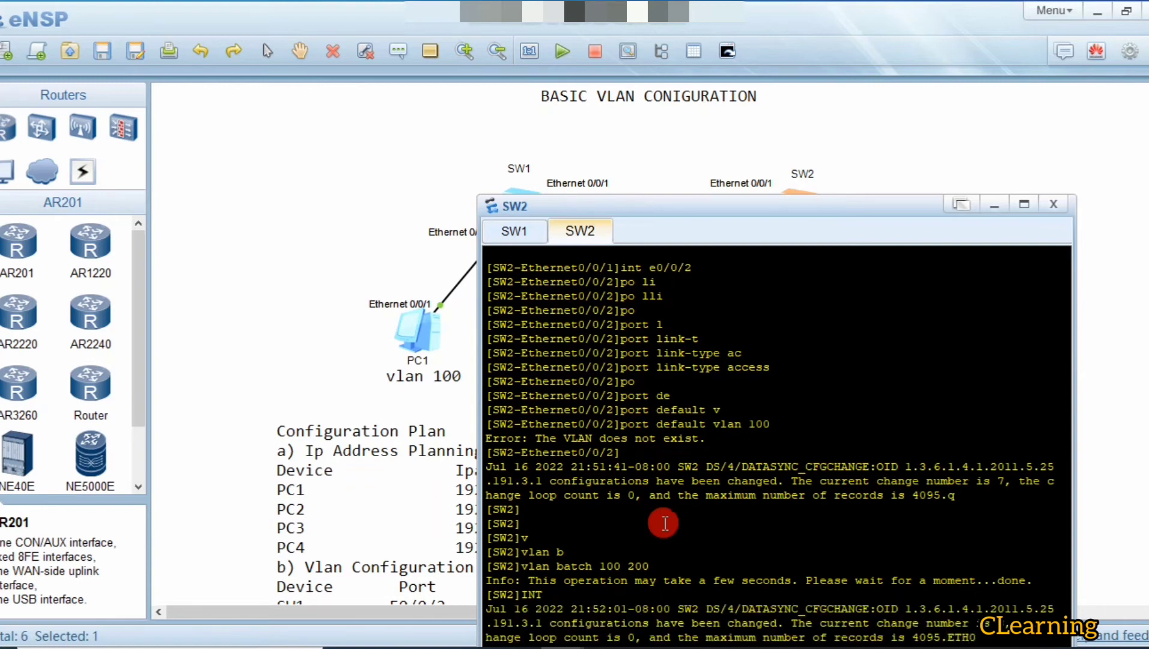
{"action": "key", "text": "BackSpace"}
{"action": "key", "text": "BackSpace"}
{"action": "key", "text": "Return"}
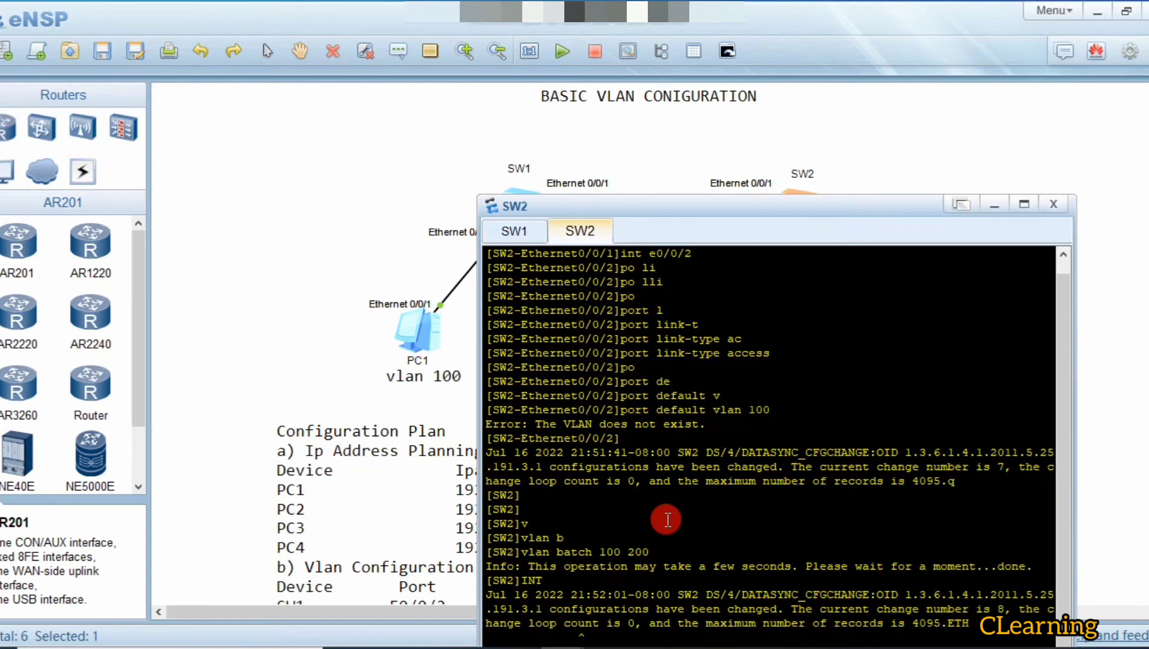
{"action": "left_click_drag", "start_coordinate": [695, 214], "coordinate": [711, 169]}
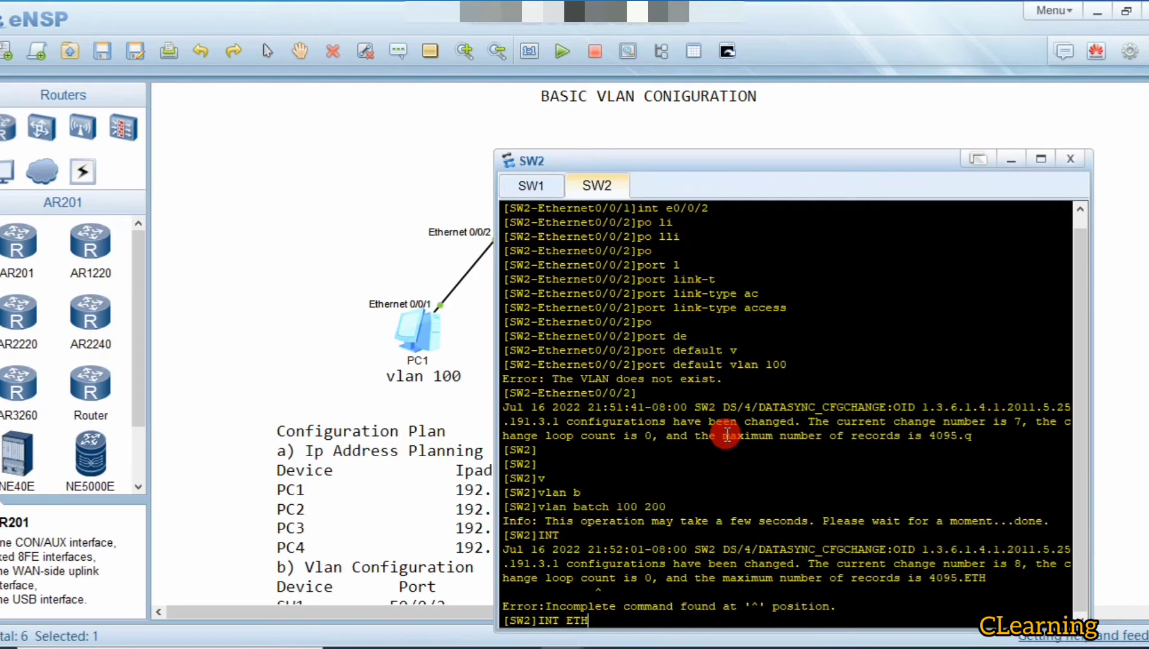
{"action": "type", "text": "0/0/2"}
{"action": "key", "text": "Return"}
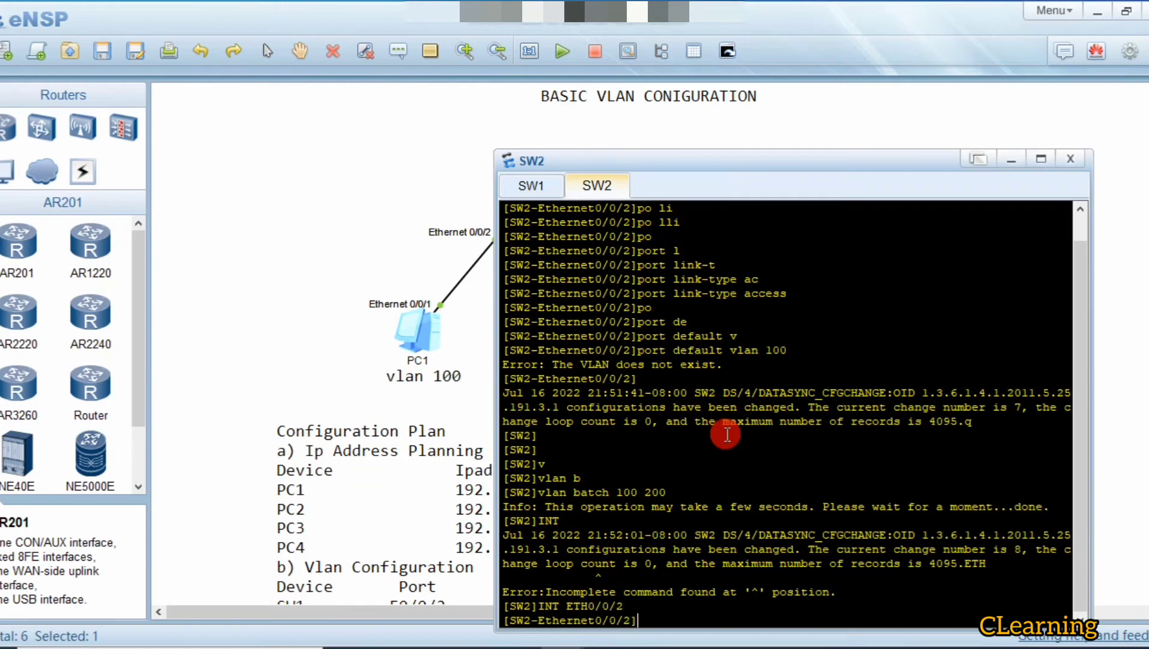
- Set the link type of SW2's Ethernet 0/0/2 port to access
{"action": "type", "text": "po"}
{"action": "key", "text": "Tab"}
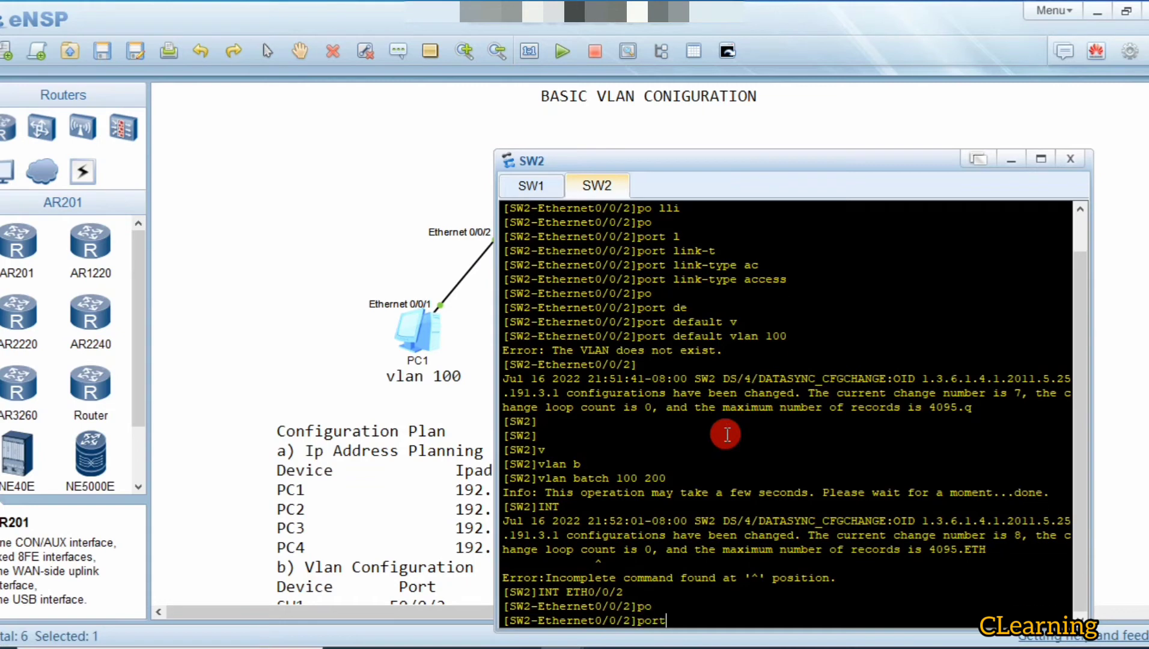
{"action": "type", "text": "l"}
{"action": "key", "text": "Tab"}
{"action": "type", "text": "t"}
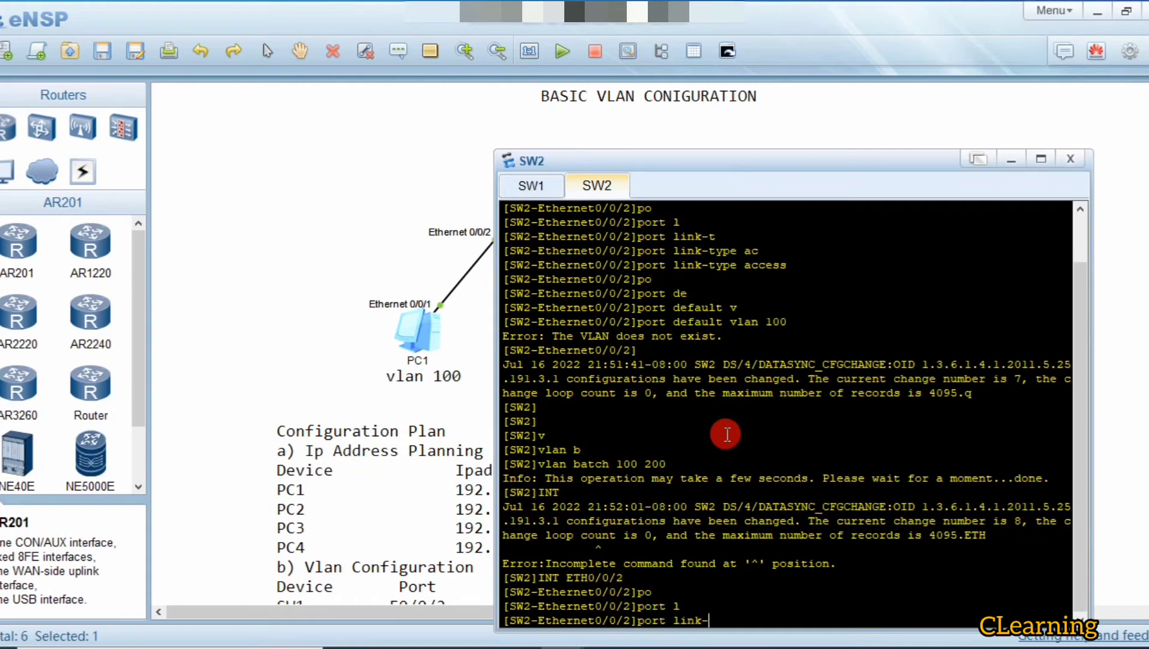
{"action": "key", "text": "Tab"}
{"action": "type", "text": "ac"}
{"action": "key", "text": "Tab"}
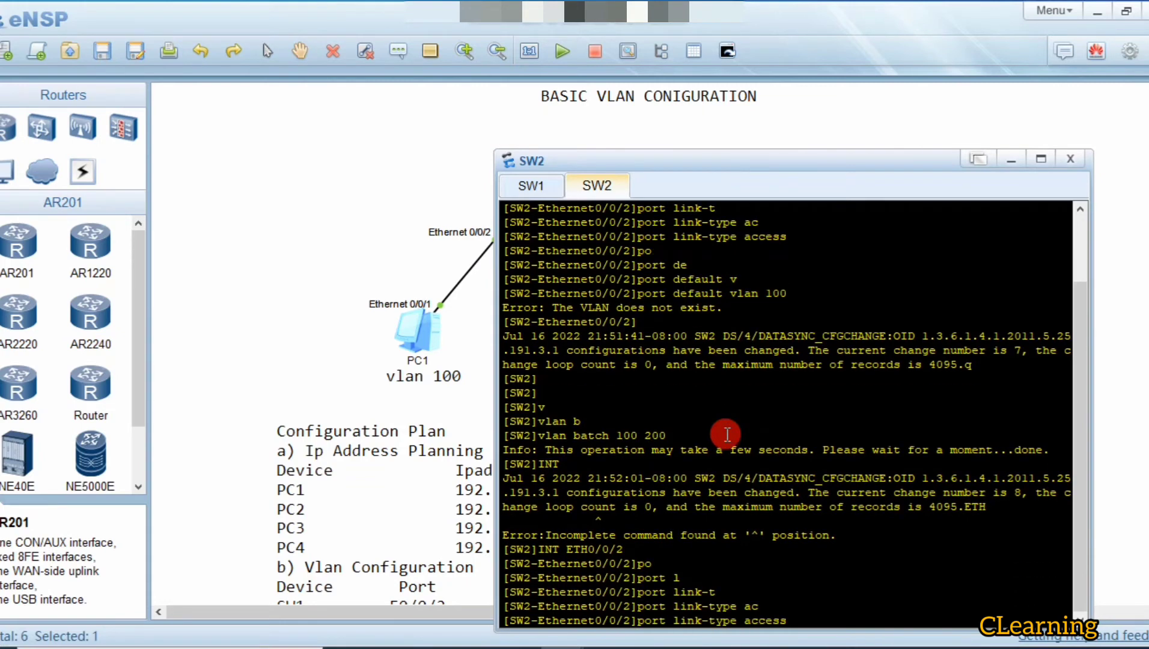
{"action": "key", "text": "Return"}
- Assign VLAN 100 as the default VLAN of SW2's Ethernet 0/0/2 port
{"action": "type", "text": "po"}
{"action": "key", "text": "Tab"}
{"action": "type", "text": "de"}
{"action": "key", "text": "Tab"}
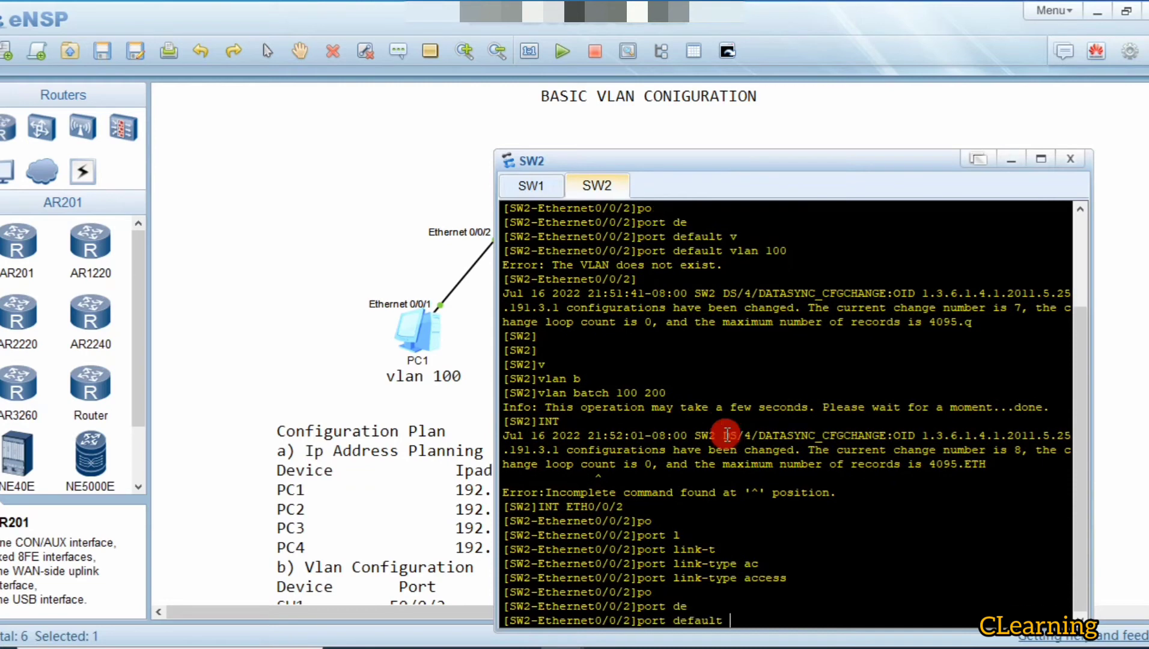
{"action": "type", "text": "v"}
{"action": "key", "text": "Tab"}
{"action": "type", "text": "100"}
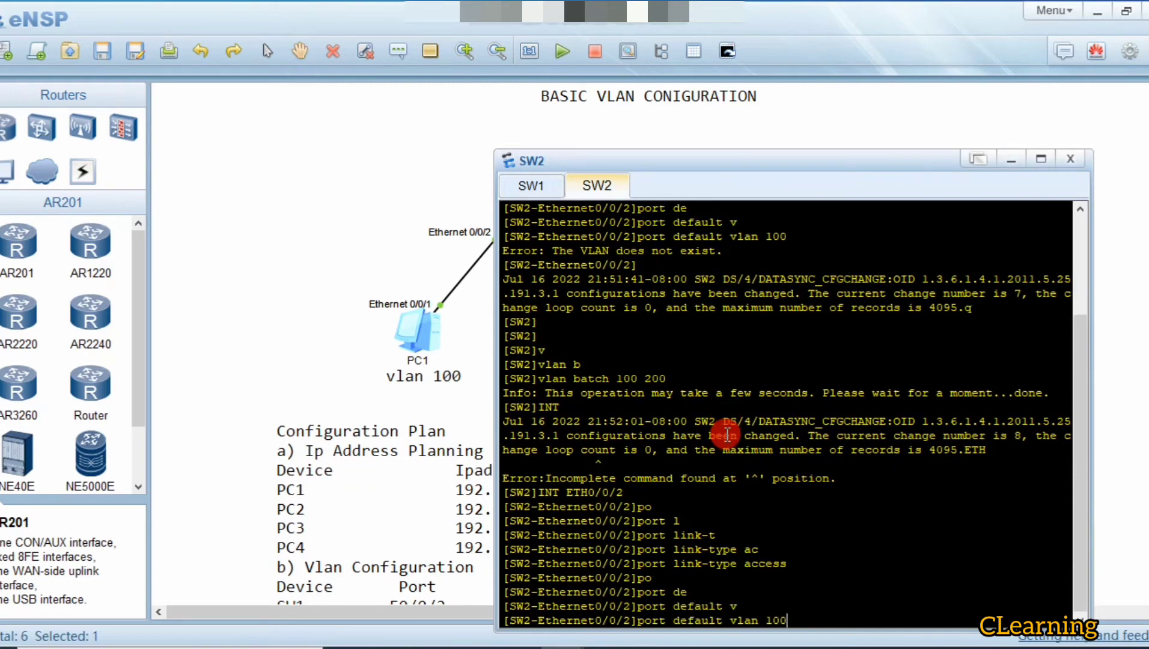
{"action": "key", "text": "Return"}
- Switch to the Ethernet 0/0/3 interface view on SW2
{"action": "key", "text": "Up"}
{"action": "key", "text": "Up"}
{"action": "key", "text": "Up"}
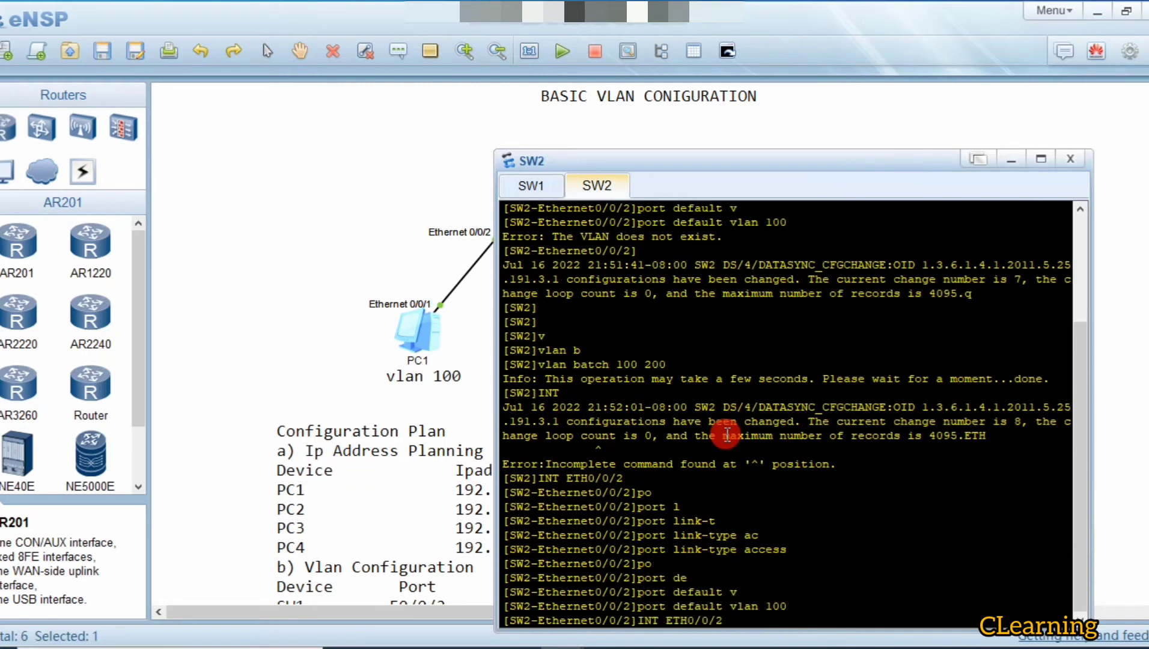
{"action": "key", "text": "BackSpace"}
{"action": "type", "text": "3"}
{"action": "key", "text": "Return"}
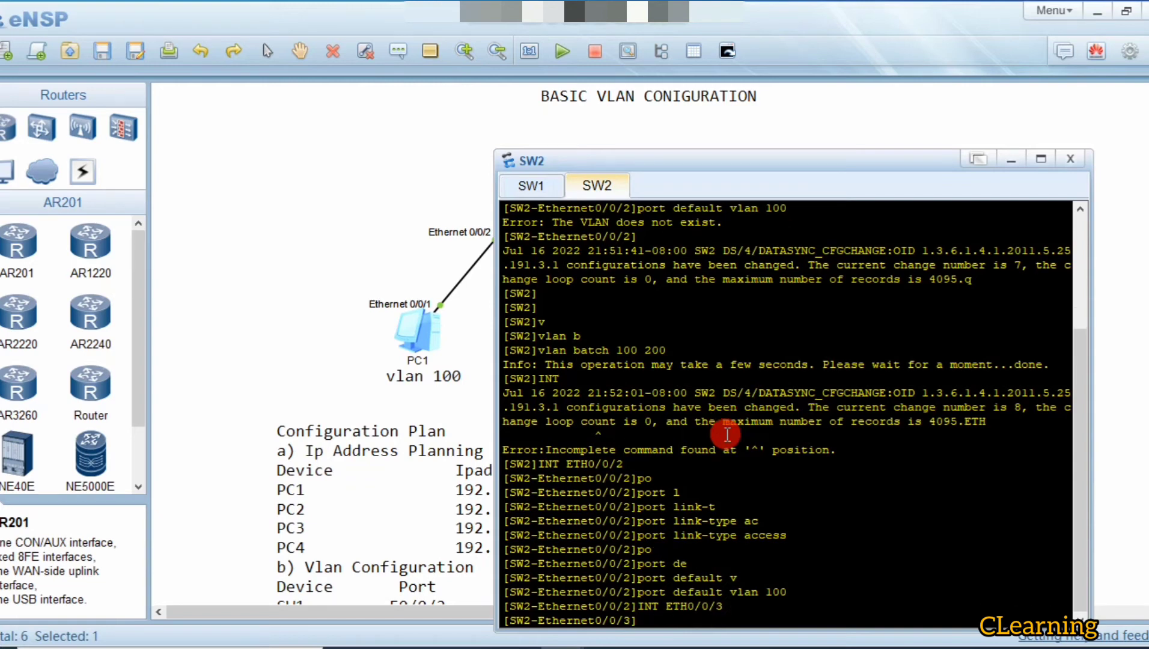
- Set the link type of SW2's Ethernet 0/0/3 port to access
{"action": "type", "text": "port li"}
{"action": "key", "text": "Tab"}
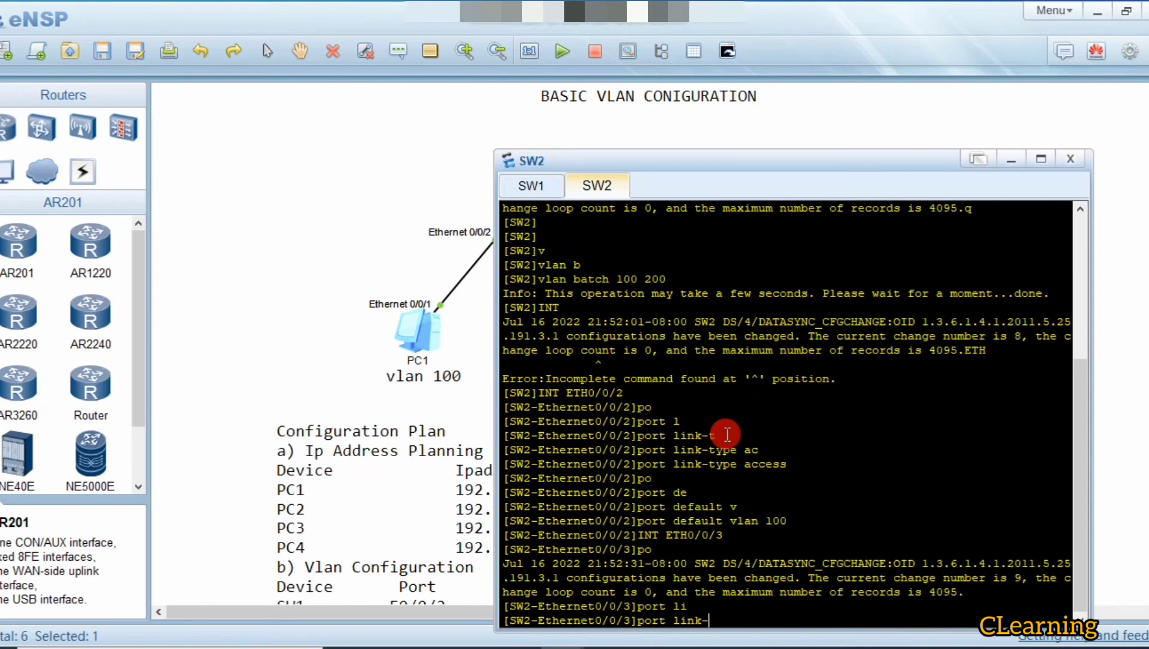
{"action": "type", "text": "t"}
{"action": "key", "text": "Tab"}
{"action": "type", "text": "ac"}
{"action": "key", "text": "Tab"}
{"action": "key", "text": "Return"}
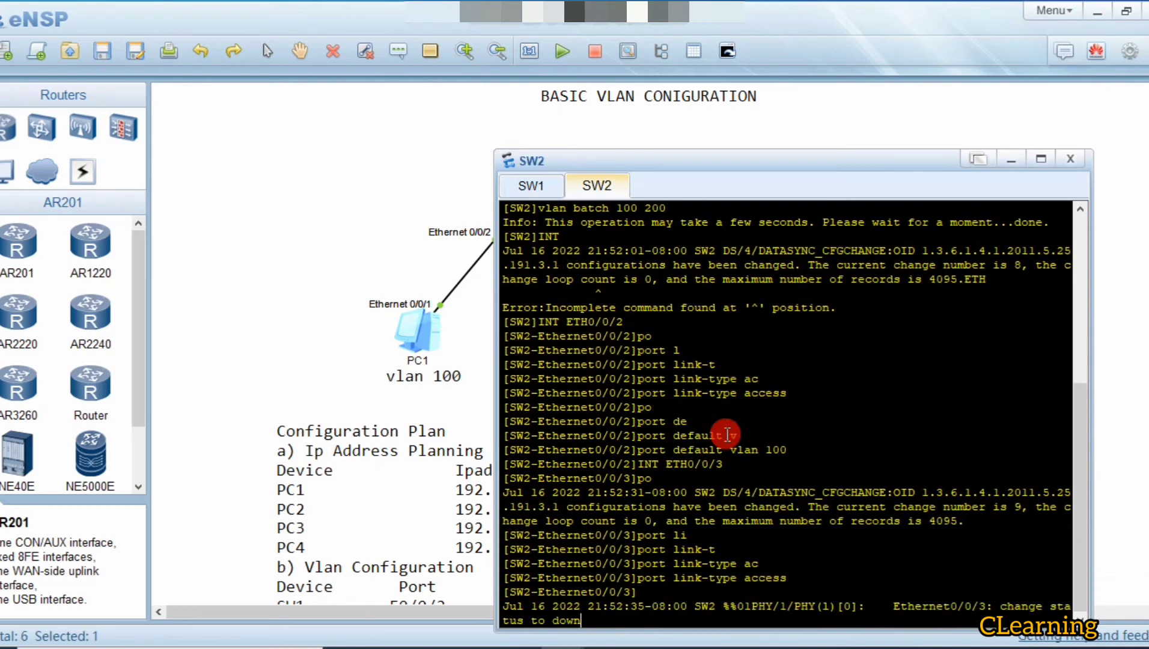
- Assign VLAN 200 as the default VLAN of SW2's Ethernet 0/0/3 port and close the switch's command-line window
{"action": "type", "text": "port"}
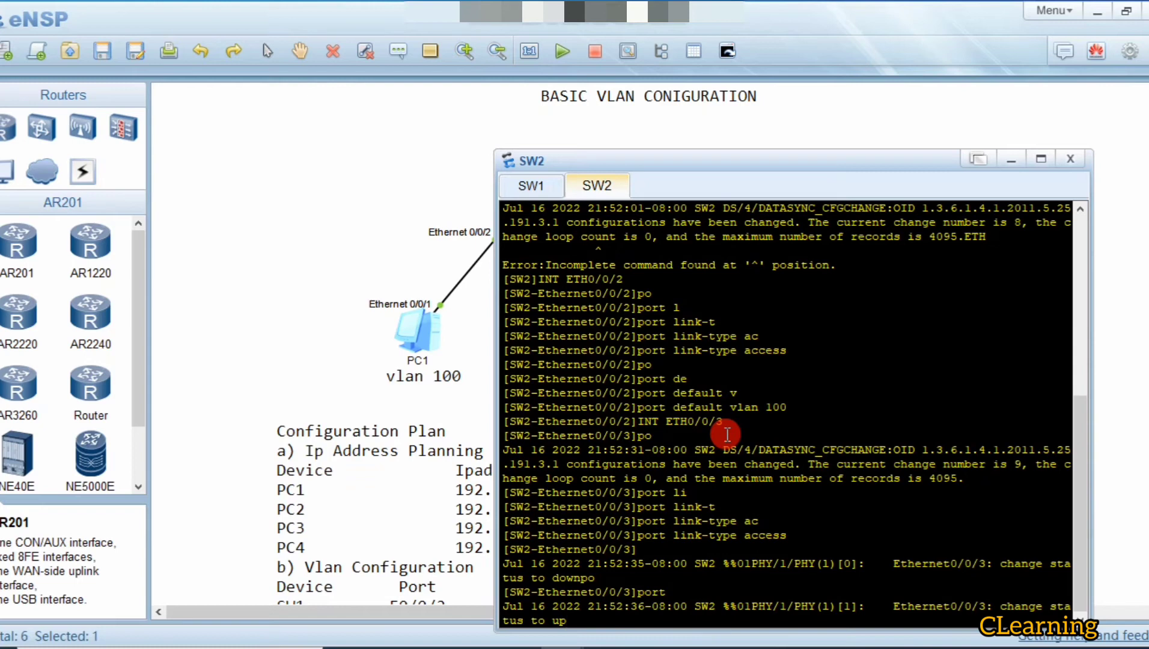
{"action": "type", "text": "d"}
{"action": "key", "text": "BackSpace"}
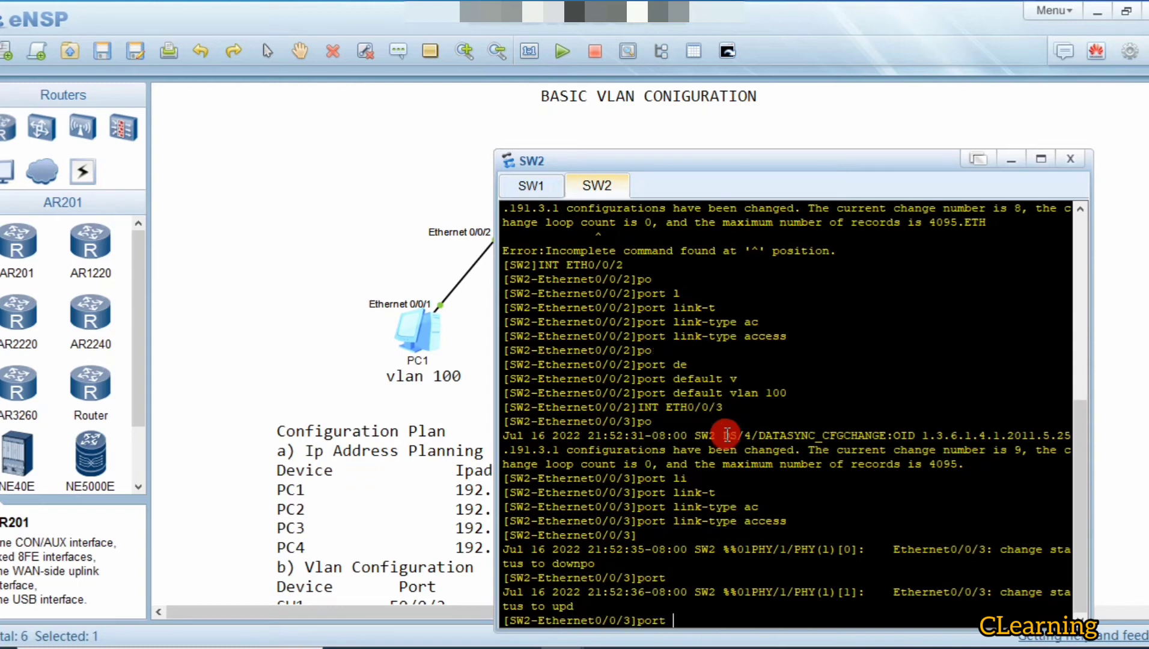
{"action": "type", "text": "discard"}
{"action": "key", "text": "BackSpace"}
{"action": "key", "text": "BackSpace"}
{"action": "key", "text": "BackSpace"}
{"action": "key", "text": "BackSpace"}
{"action": "key", "text": "BackSpace"}
{"action": "key", "text": "BackSpace"}
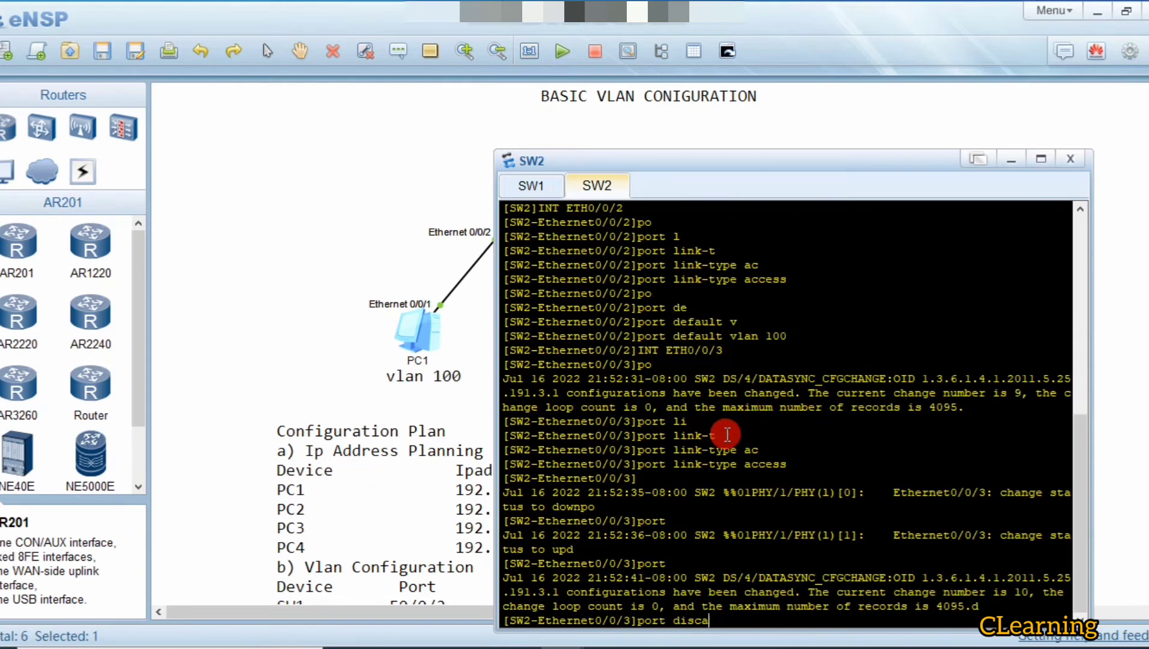
{"action": "type", "text": "e"}
{"action": "key", "text": "Tab"}
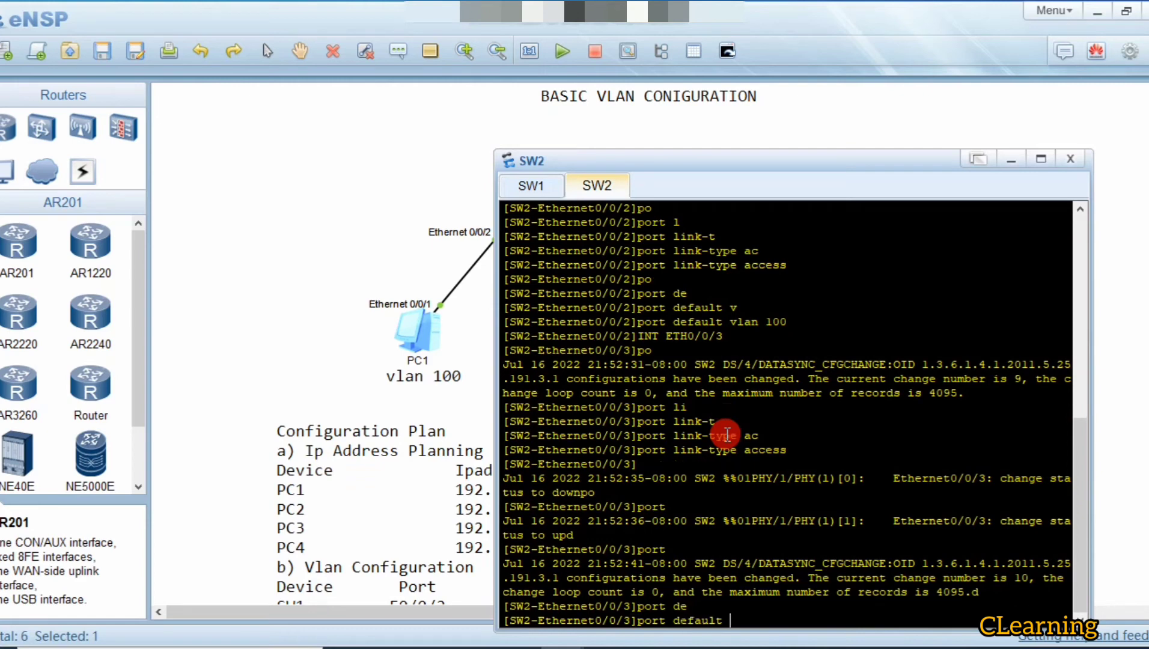
{"action": "type", "text": "v"}
{"action": "key", "text": "Tab"}
{"action": "type", "text": "200"}
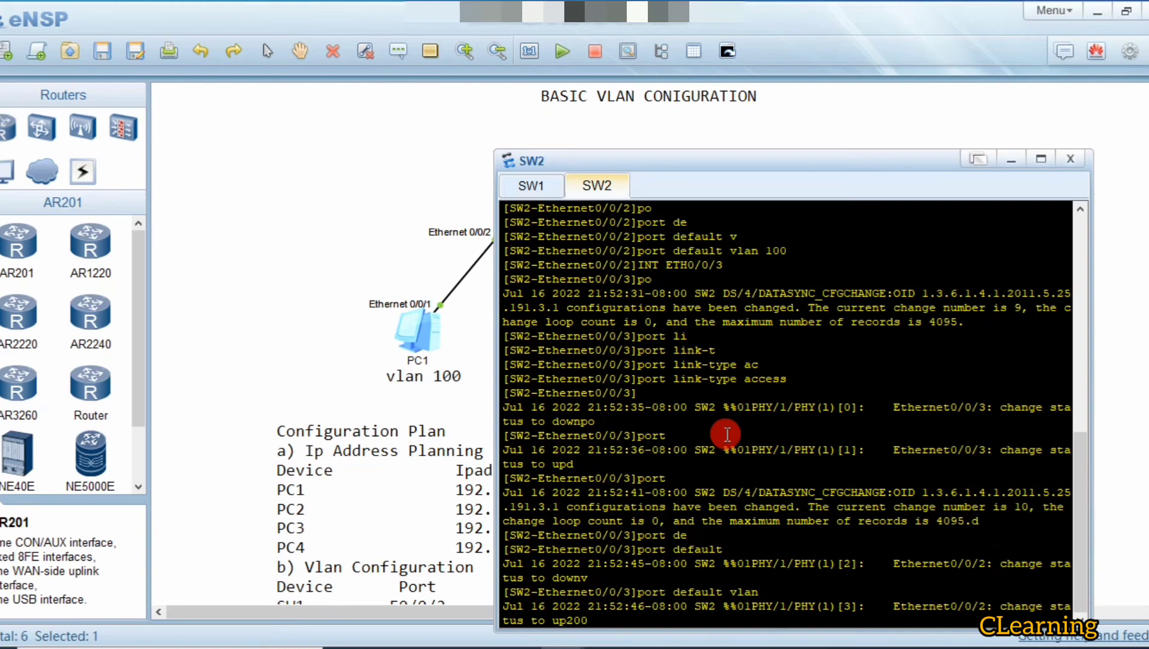
{"action": "key", "text": "Return"}
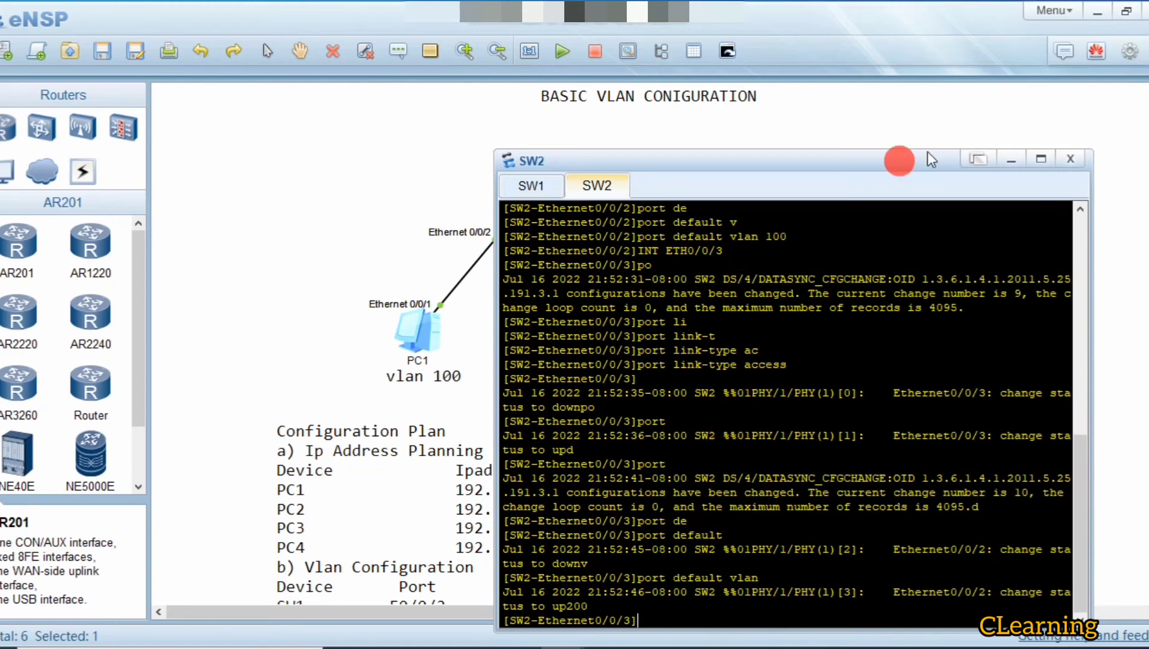
{"action": "left_click", "coordinate": [1070, 160]}
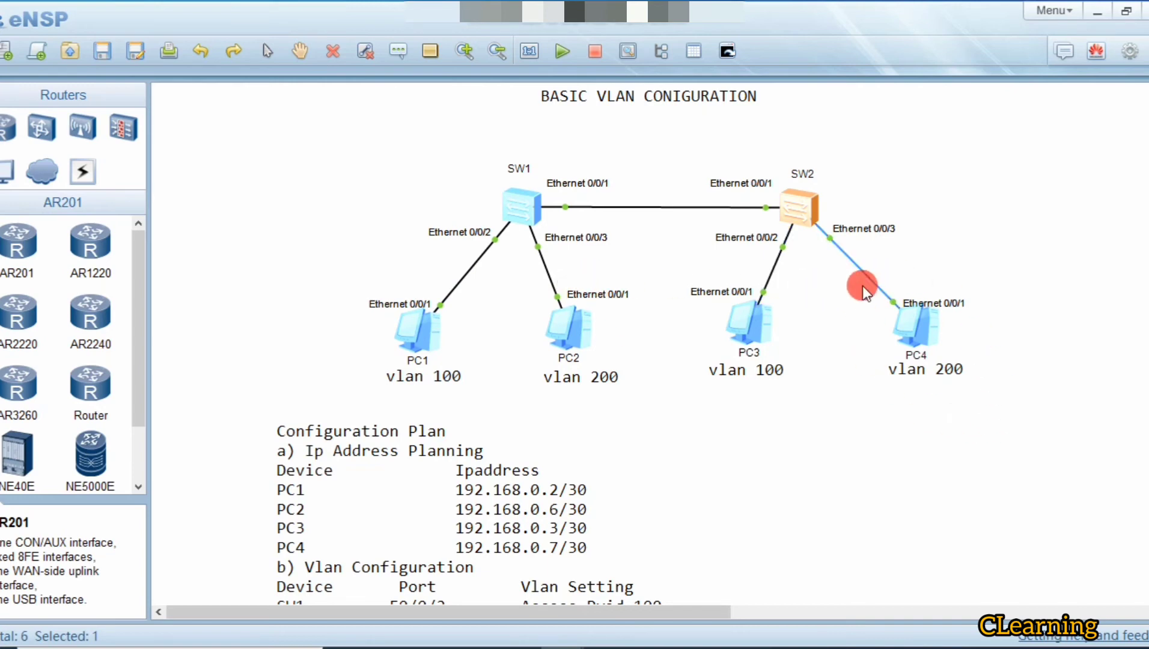
- Review the VLAN configuration plan and the lab instructions on which PCs need connectivity checks
{"action": "scroll", "coordinate": [576, 425], "scroll_direction": "down", "scroll_amount": 3}
{"action": "scroll", "coordinate": [574, 425], "scroll_direction": "down", "scroll_amount": 2}
{"action": "scroll", "coordinate": [733, 299], "scroll_direction": "up", "scroll_amount": 1}
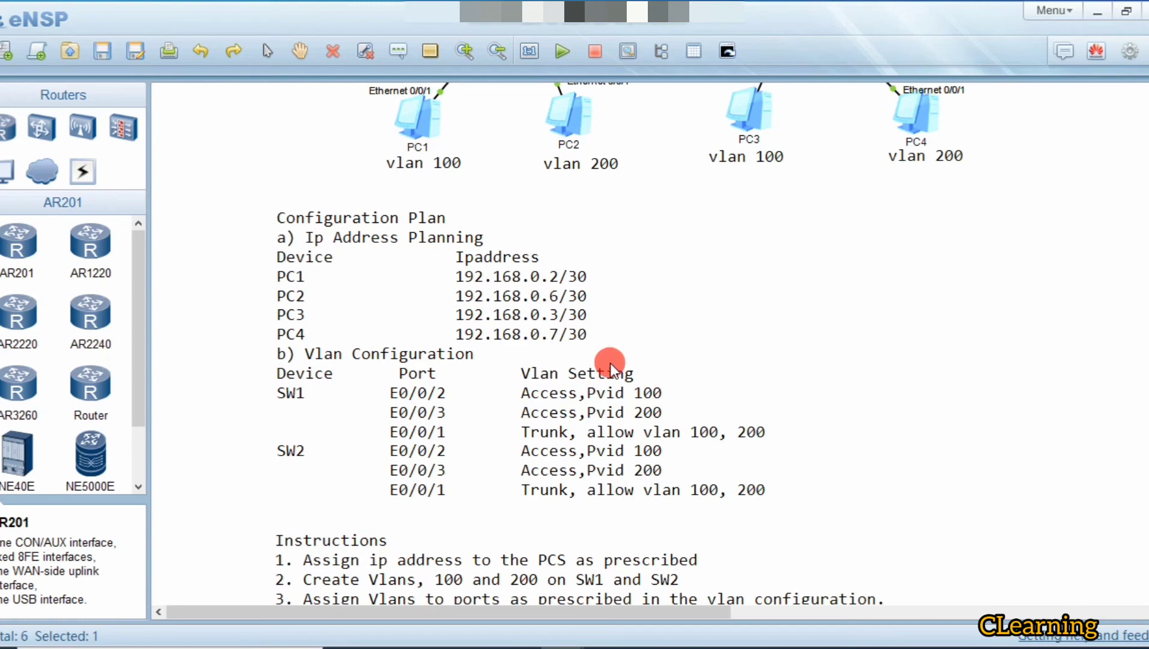
{"action": "scroll", "coordinate": [632, 335], "scroll_direction": "down", "scroll_amount": 4}
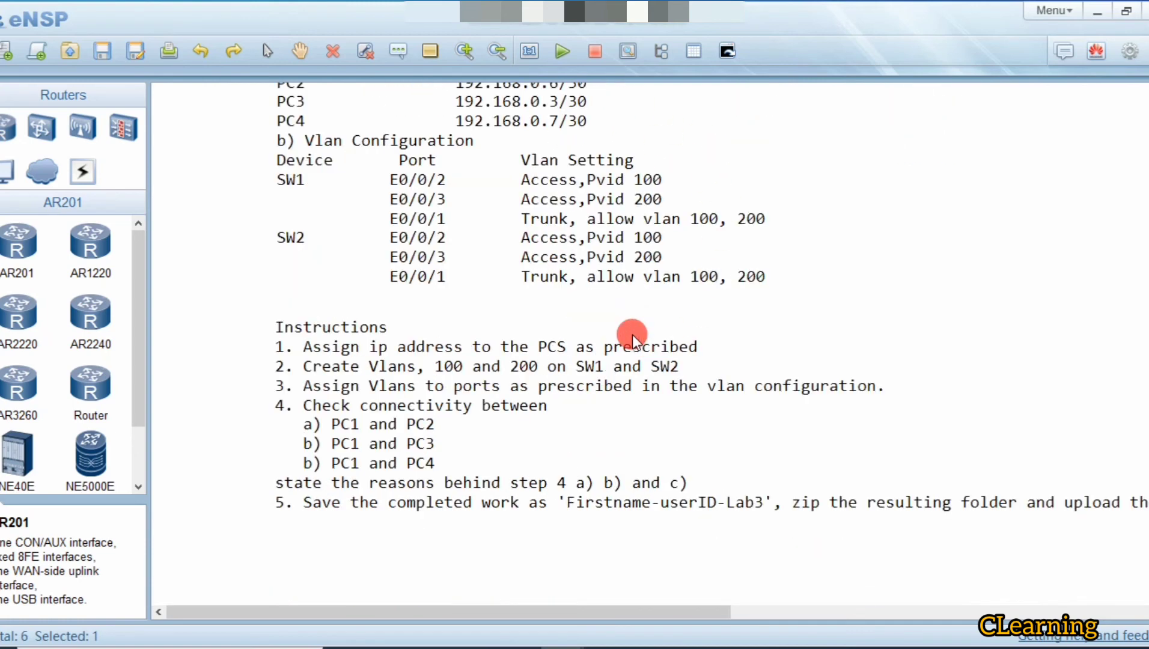
{"action": "scroll", "coordinate": [632, 335], "scroll_direction": "up", "scroll_amount": 4}
{"action": "scroll", "coordinate": [396, 316], "scroll_direction": "up", "scroll_amount": 5}
{"action": "left_click", "coordinate": [396, 317]}
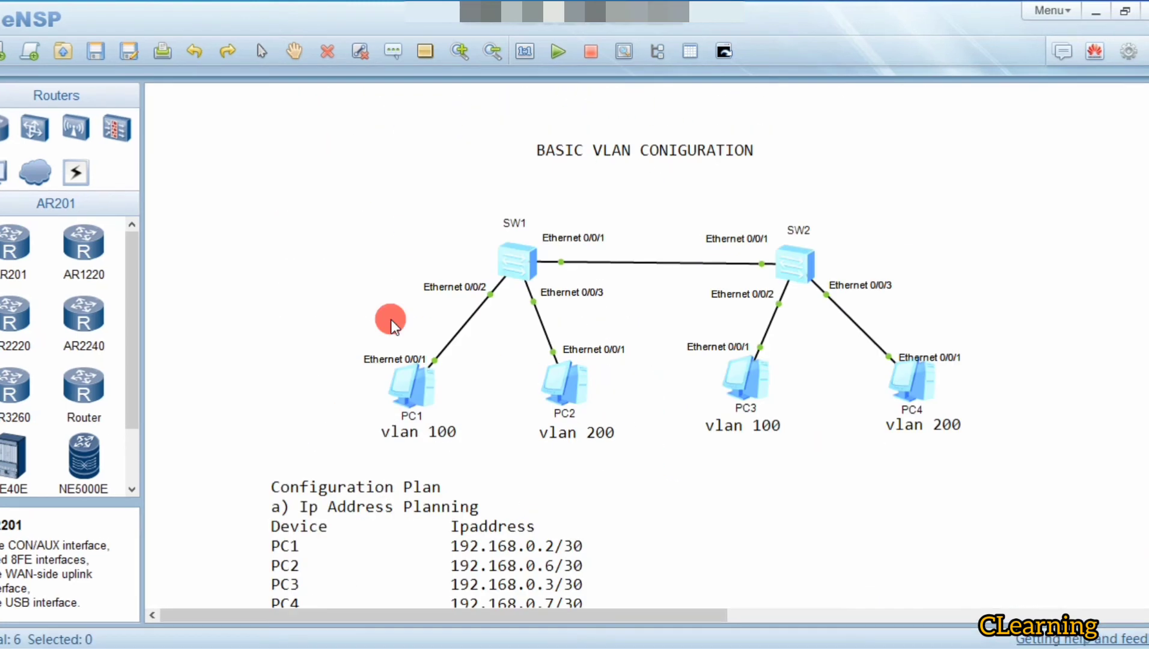
- Open PC1's command line and ping 192.168.0.2
{"action": "double_click", "coordinate": [398, 389]}
{"action": "left_click", "coordinate": [617, 390]}
{"action": "type", "text": "p"}
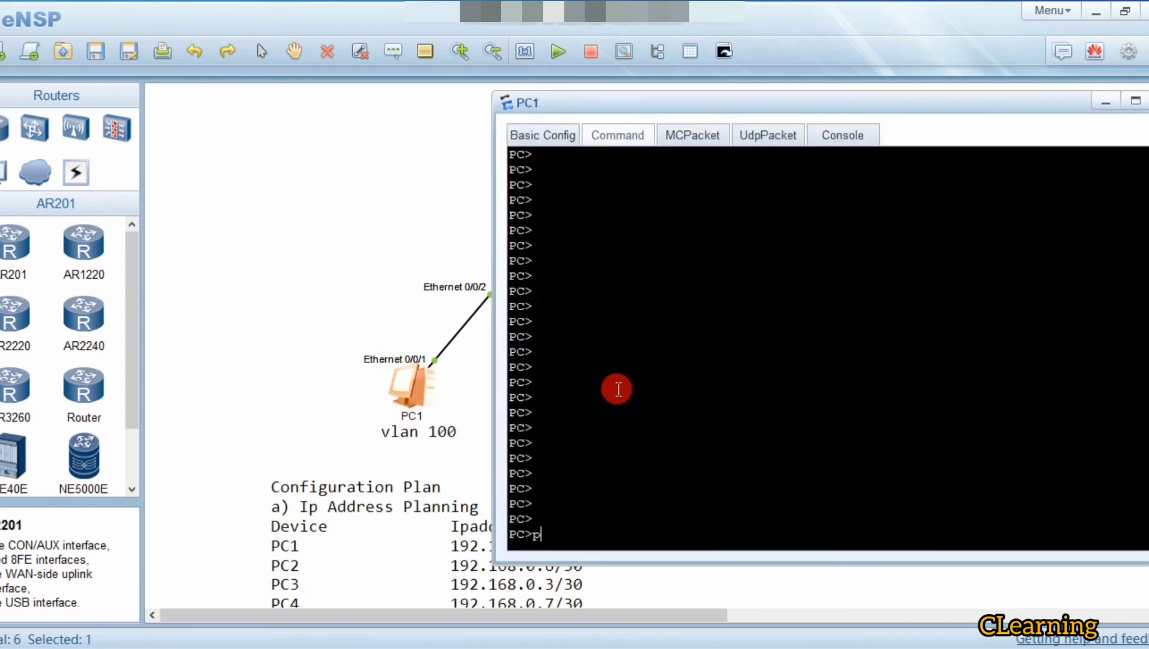
{"action": "type", "text": "ing 192"}
{"action": "type", "text": ".168.0"}
{"action": "type", "text": ".2"}
{"action": "key", "text": "BackSpace"}
{"action": "type", "text": "2"}
{"action": "key", "text": "Return"}
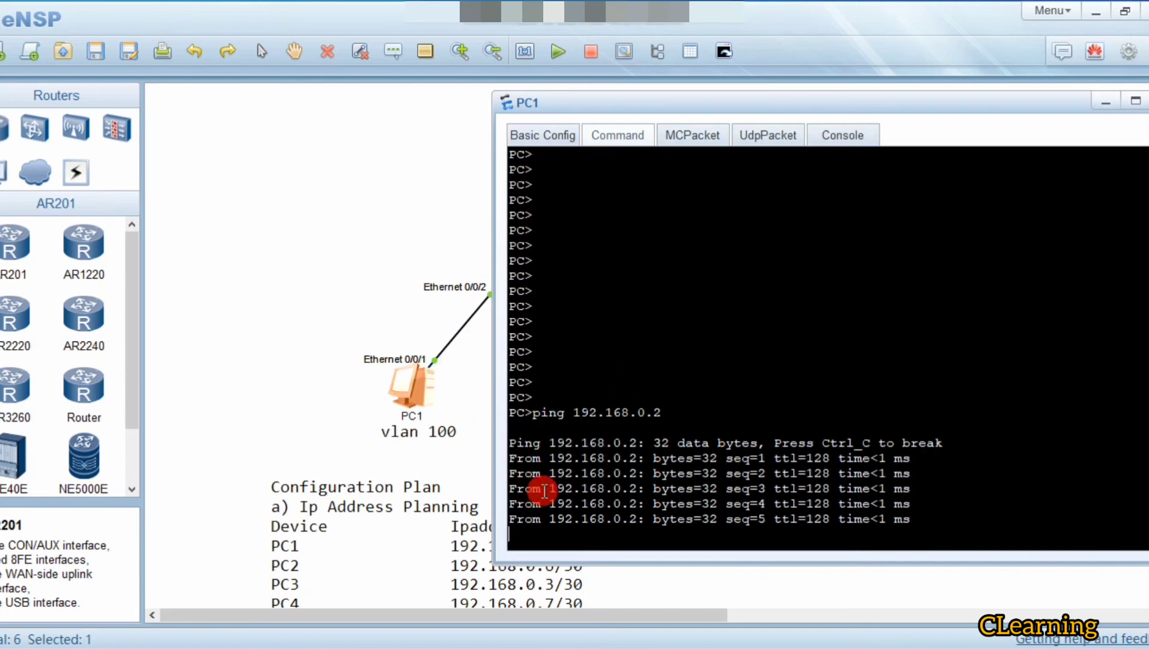
- Ping PC2 at 192.168.0.6 from PC1 to test connectivity between VLAN 100 and VLAN 200
{"action": "key", "text": "Up"}
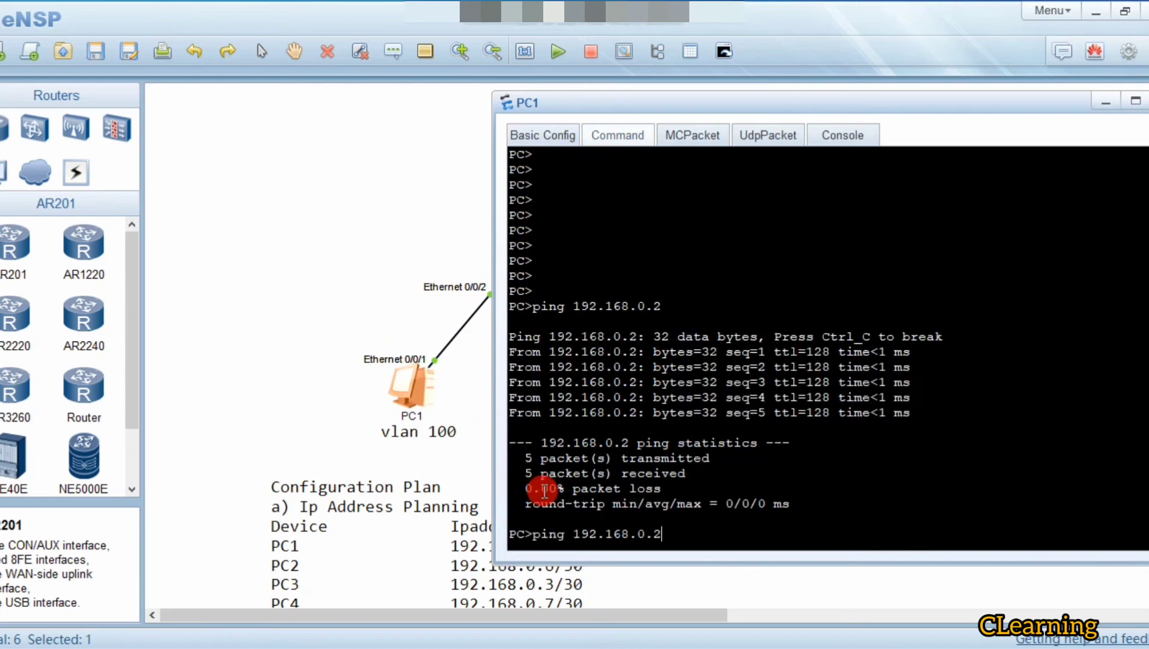
{"action": "key", "text": "BackSpace"}
{"action": "type", "text": "6"}
{"action": "key", "text": "Return"}
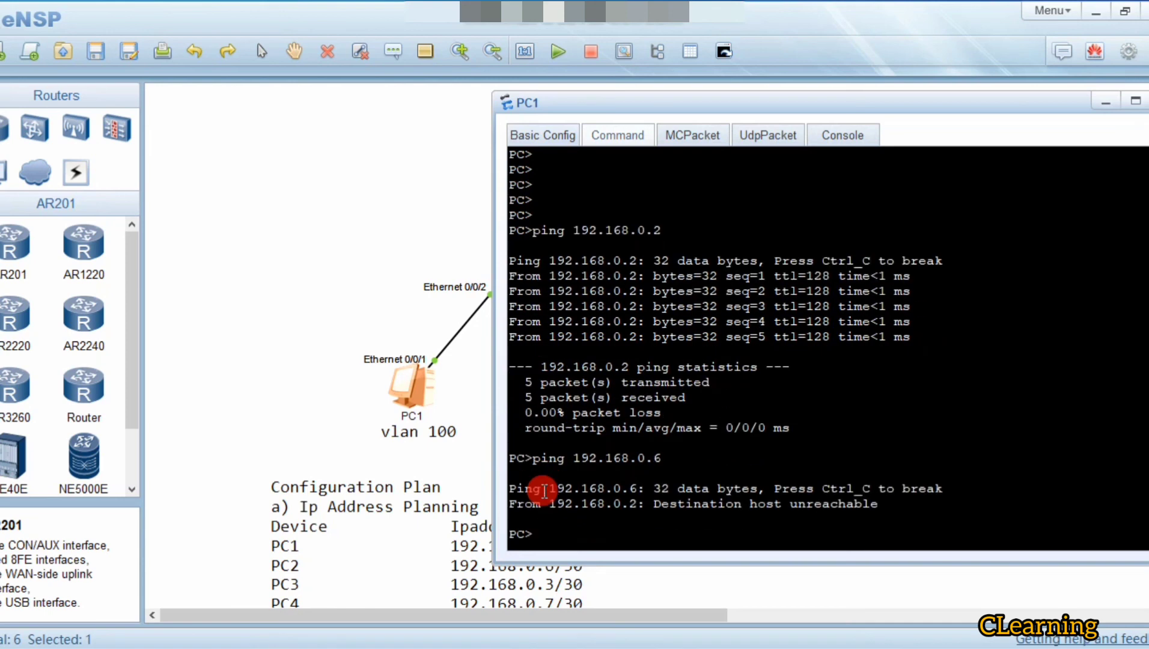
- Ping PC3 at 192.168.0.3 from PC1 to test connectivity within VLAN 100, and return to the topology
{"action": "left_click_drag", "start_coordinate": [711, 99], "coordinate": [828, 73]}
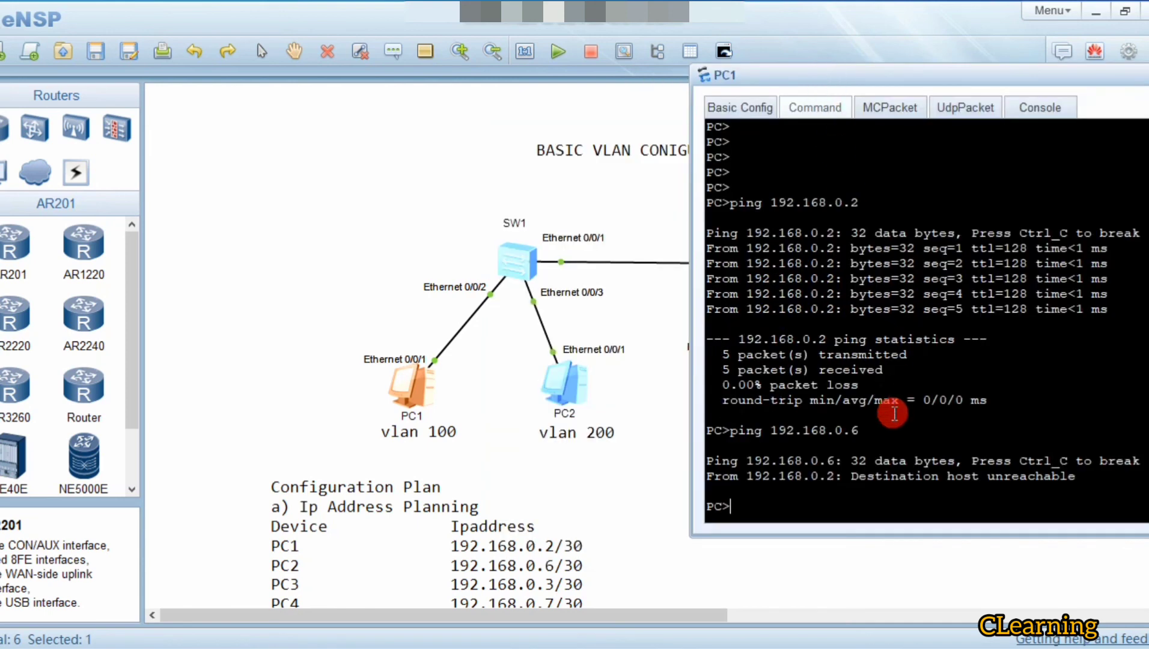
{"action": "key", "text": "Up"}
{"action": "key", "text": "BackSpace"}
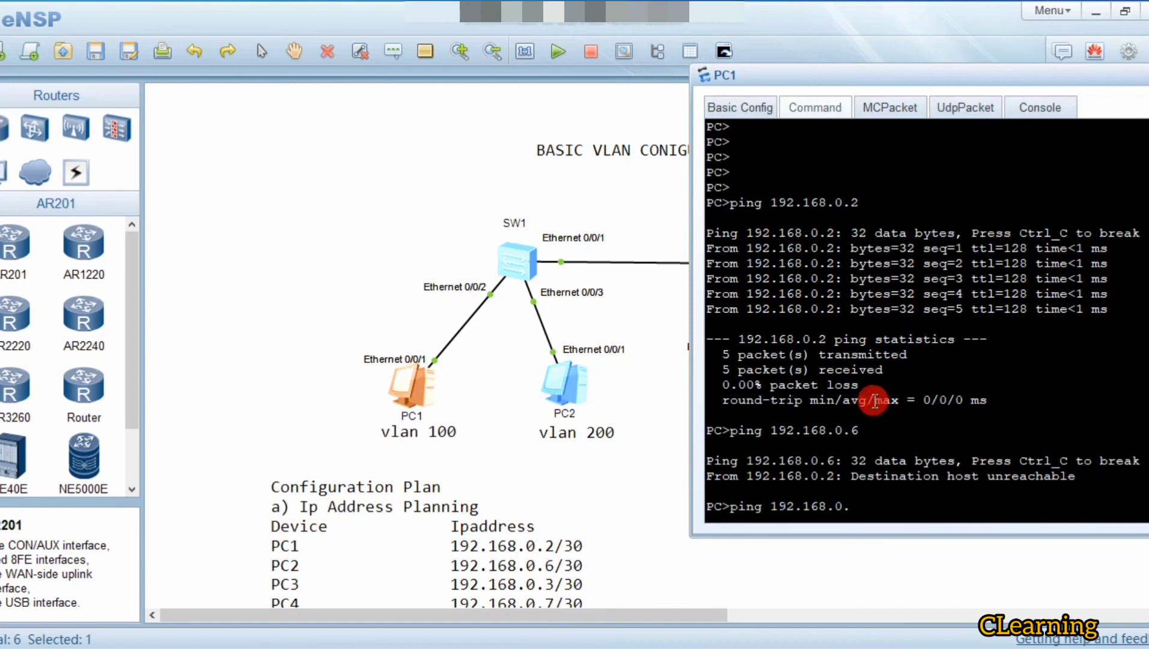
{"action": "type", "text": "3"}
{"action": "key", "text": "Return"}
{"action": "left_click", "coordinate": [461, 245]}
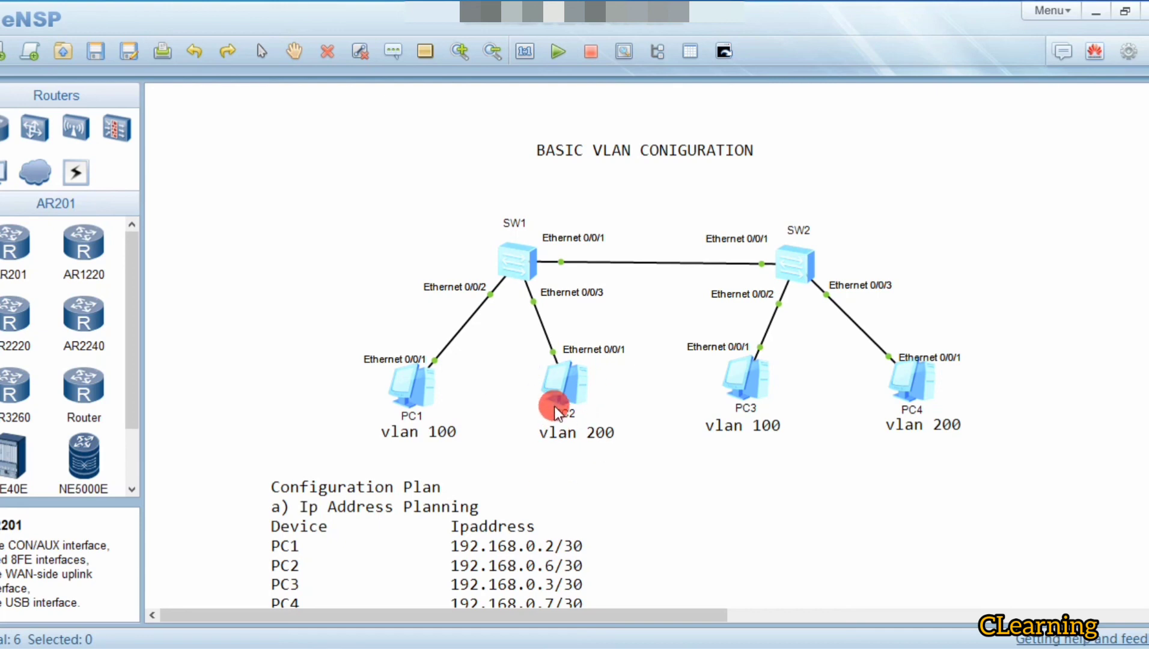
- Ping PC4 at 192.168.0.7 from PC2 to test connectivity within VLAN 200, and return to the topology
{"action": "double_click", "coordinate": [553, 368]}
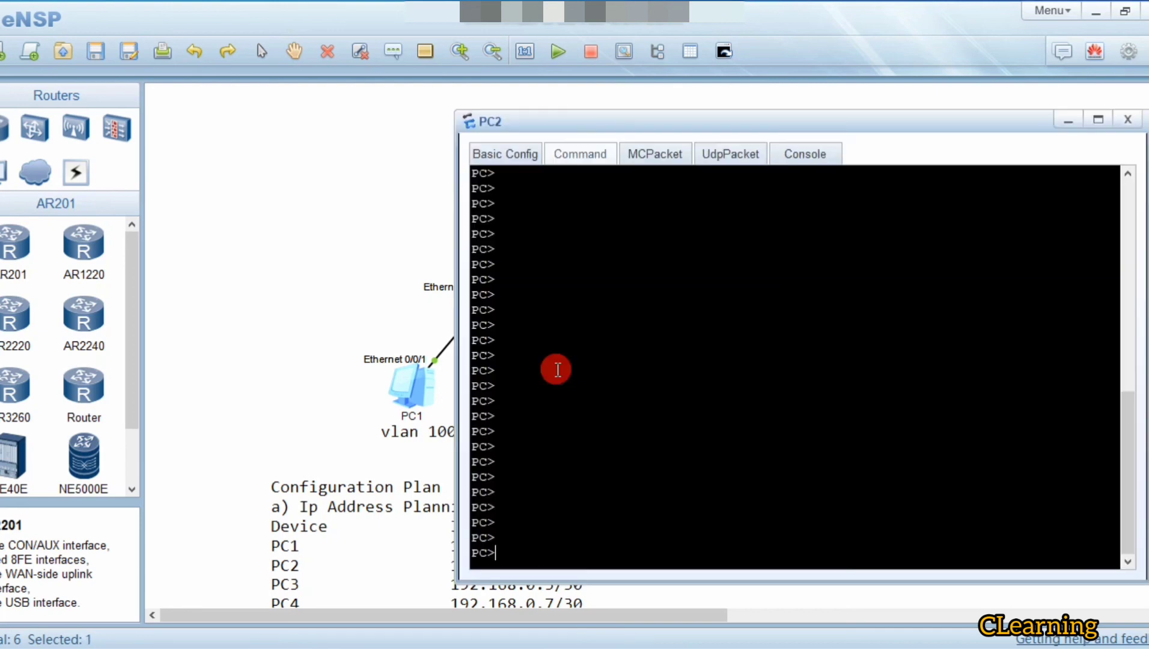
{"action": "type", "text": "pi"}
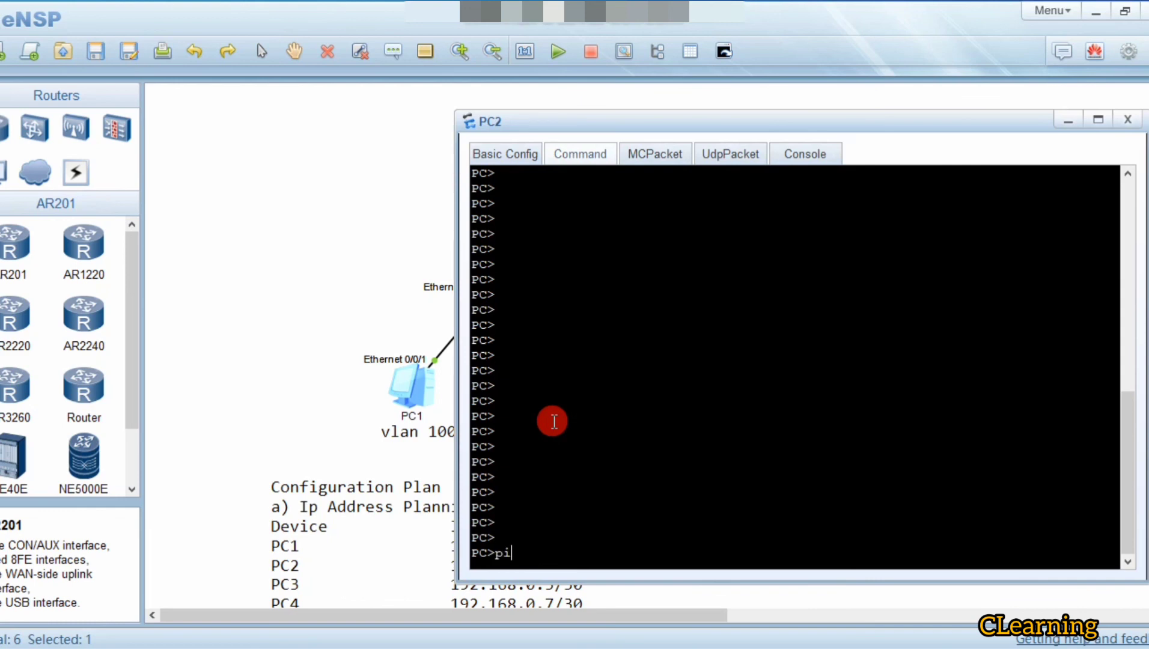
{"action": "type", "text": "ng 192.168.0.7"}
{"action": "left_click_drag", "start_coordinate": [623, 114], "coordinate": [457, 114]}
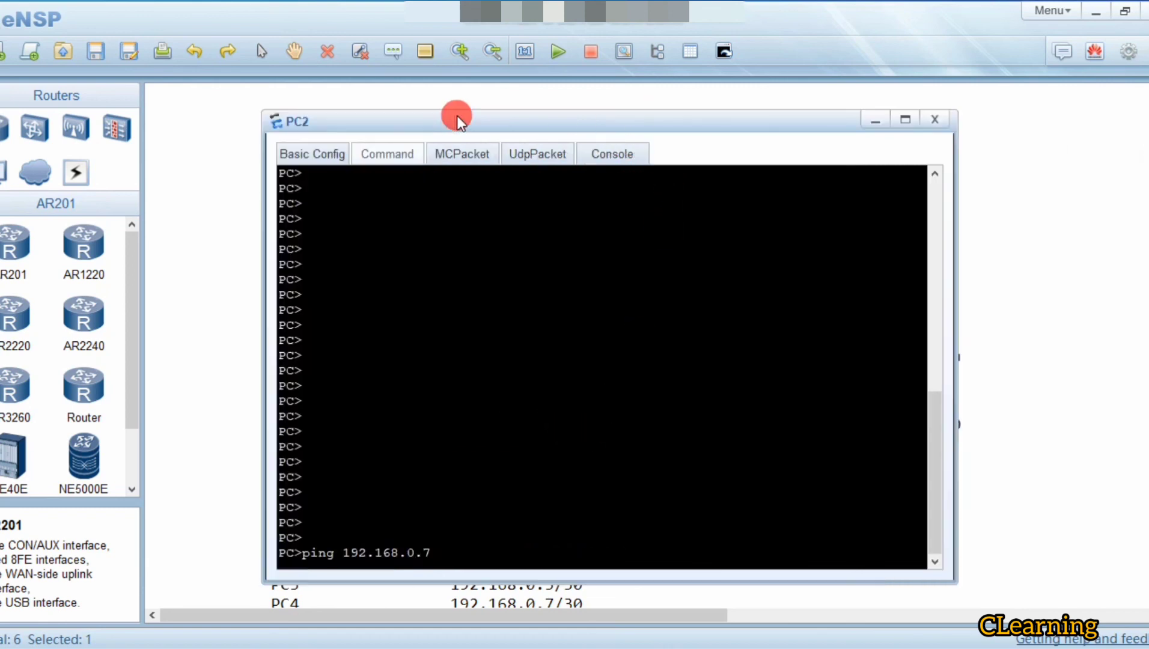
{"action": "key", "text": "Return"}
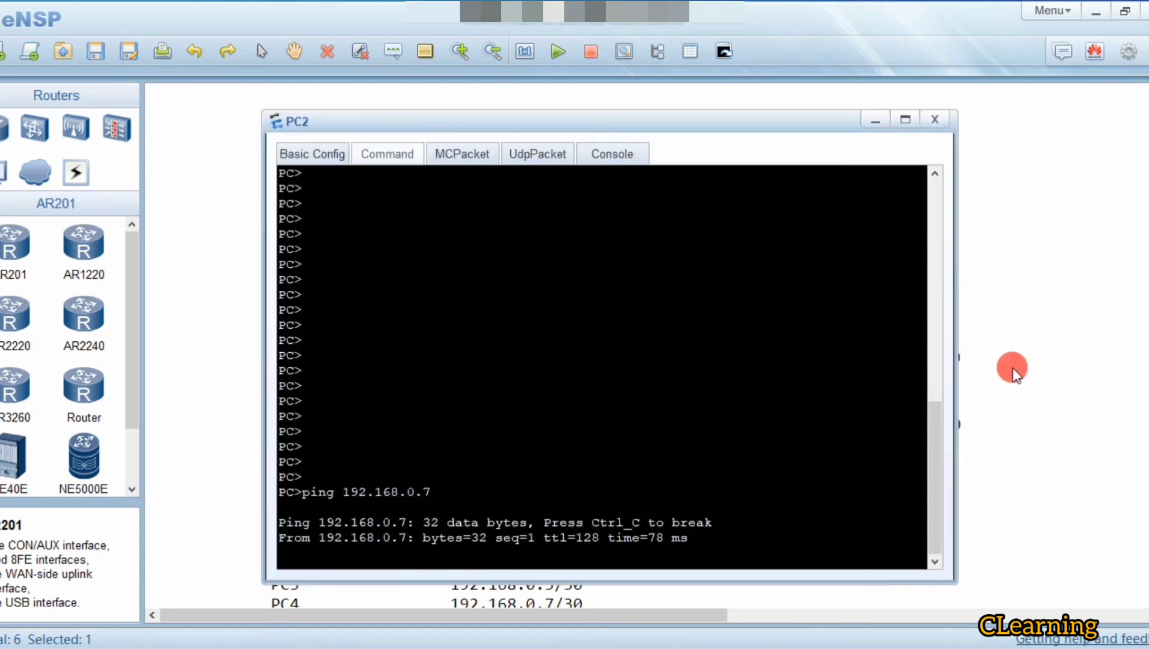
{"action": "left_click", "coordinate": [1013, 367]}
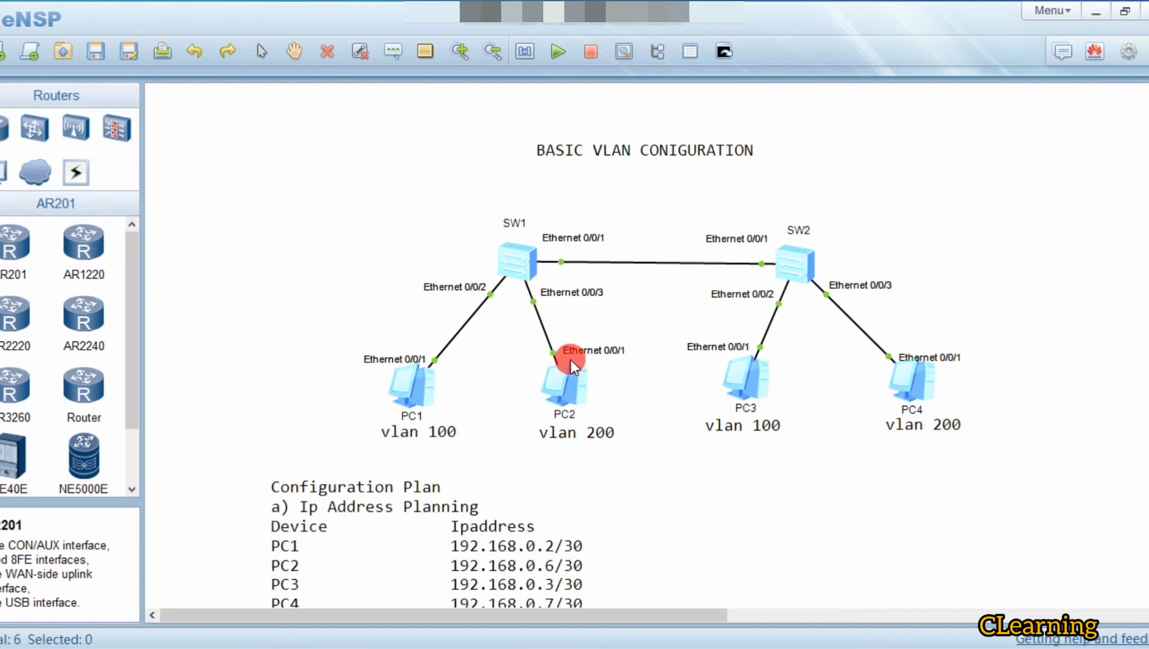
- Ping PC2 at 192.168.0.6 from PC4 to test VLAN 200 connectivity in the opposite direction, and return to the topology
{"action": "double_click", "coordinate": [911, 373]}
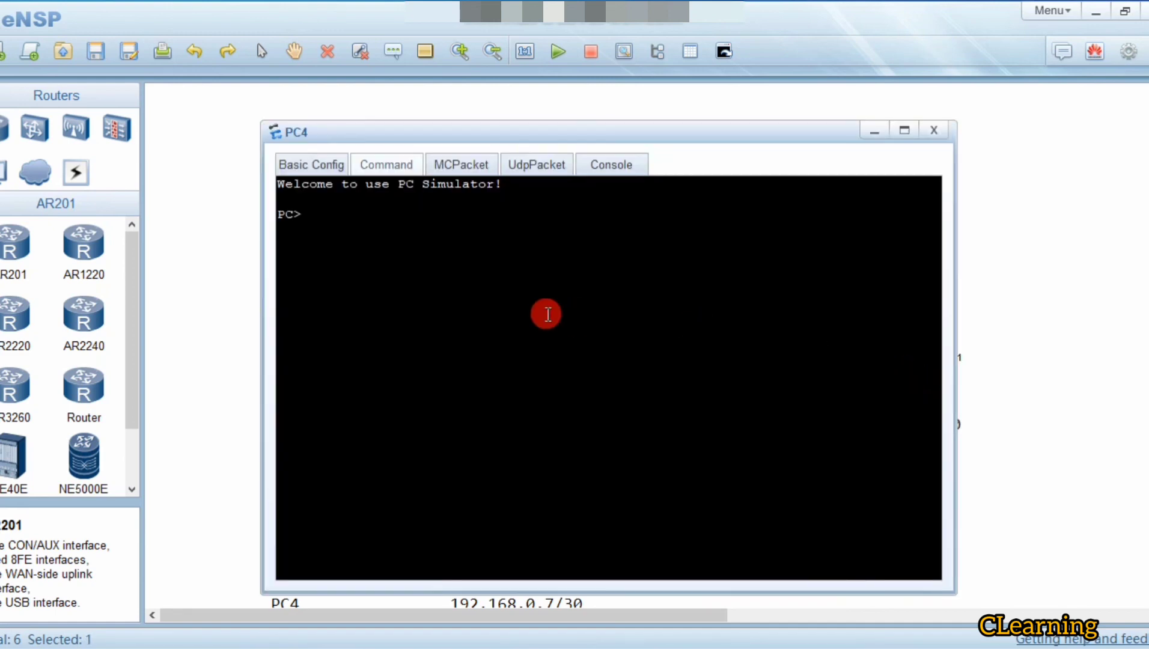
{"action": "type", "text": "ping 192.168.0."}
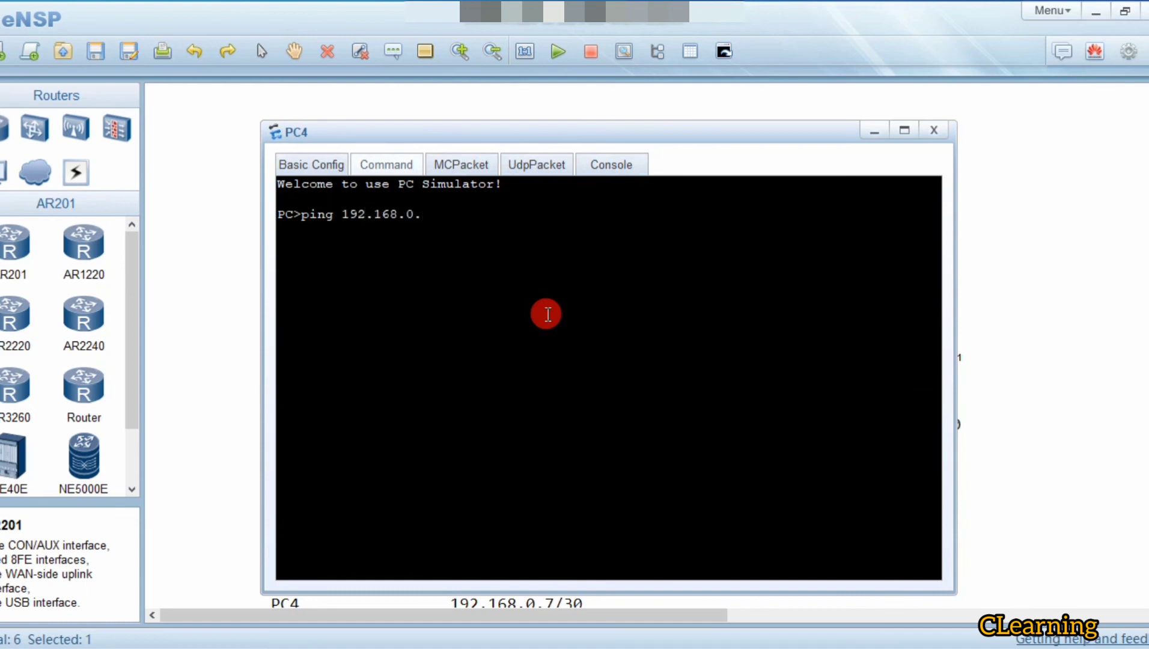
{"action": "type", "text": "6"}
{"action": "key", "text": "Return"}
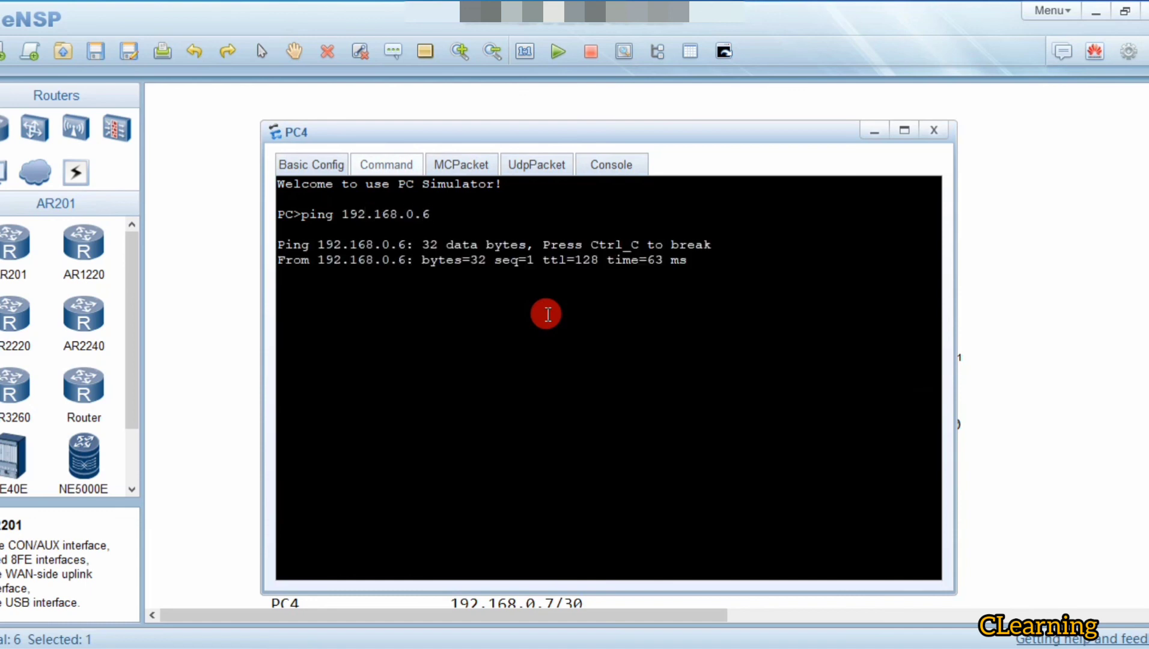
{"action": "left_click", "coordinate": [960, 386]}
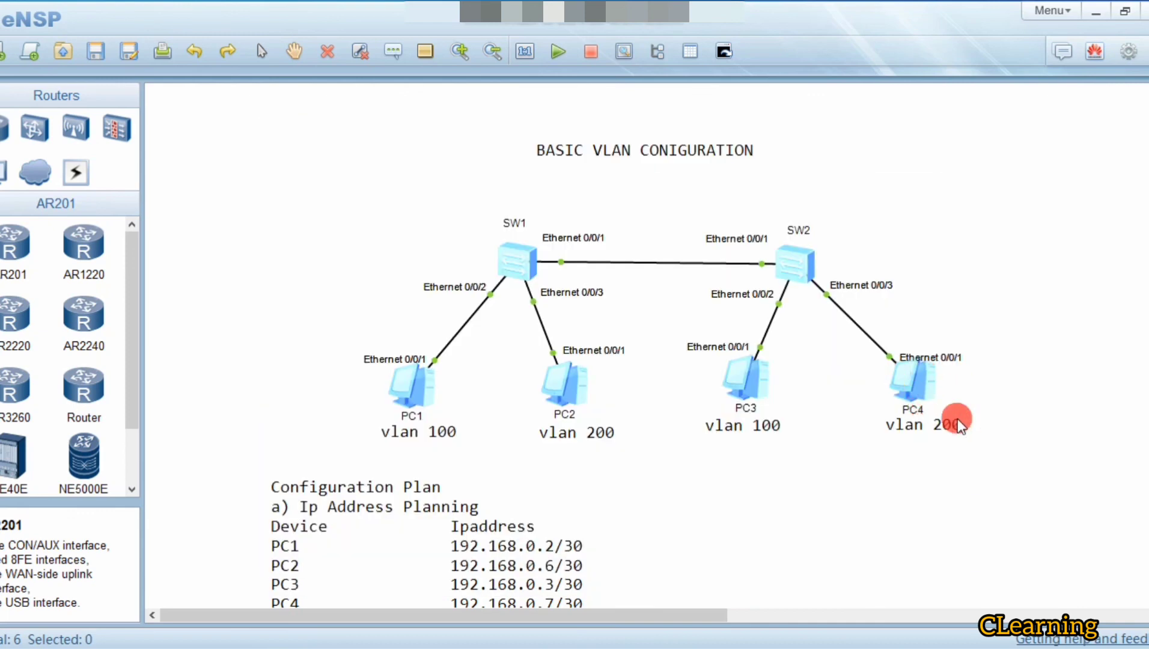